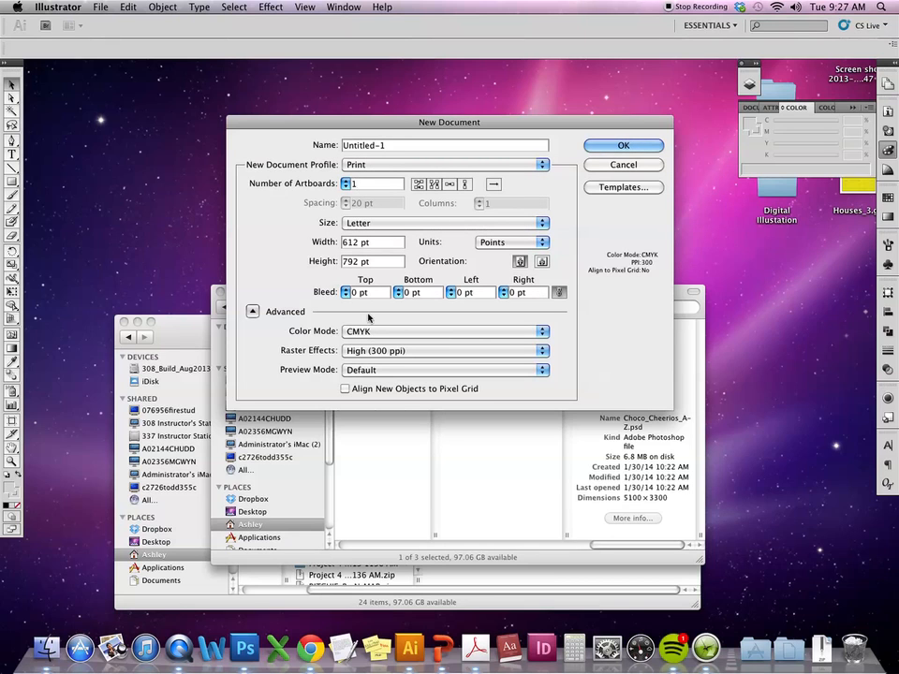
Create a one-artboard Tabloid document in landscape orientation, 17 × 11 in, with units set to inches.
click(402, 226)
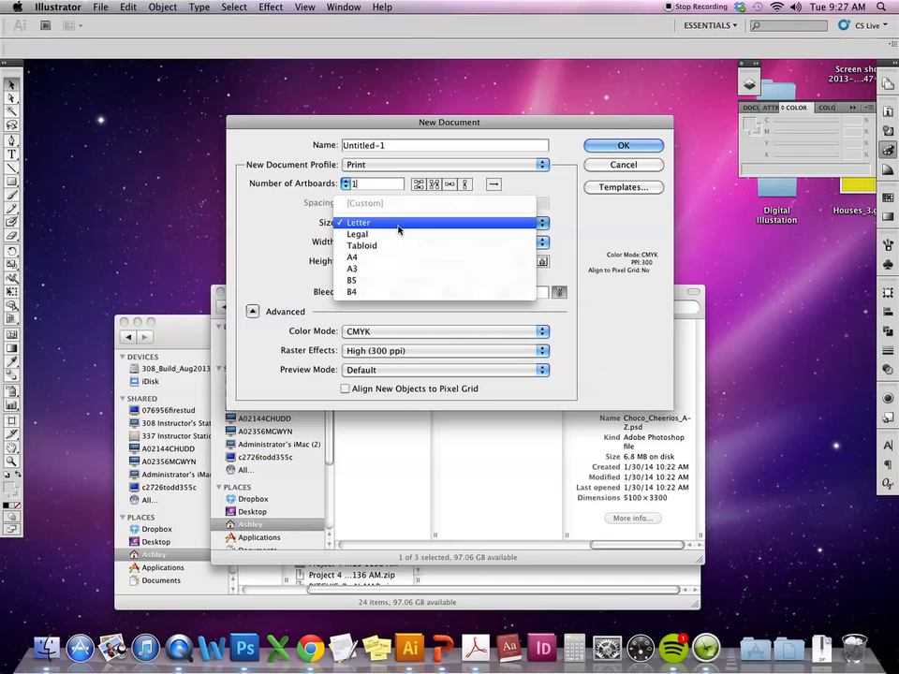
click(362, 246)
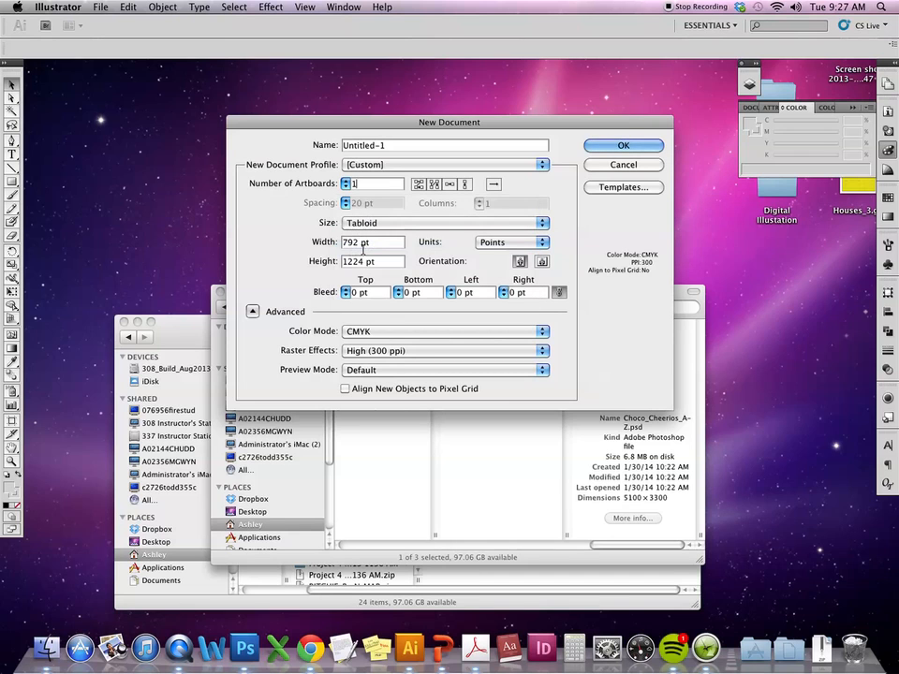
click(542, 265)
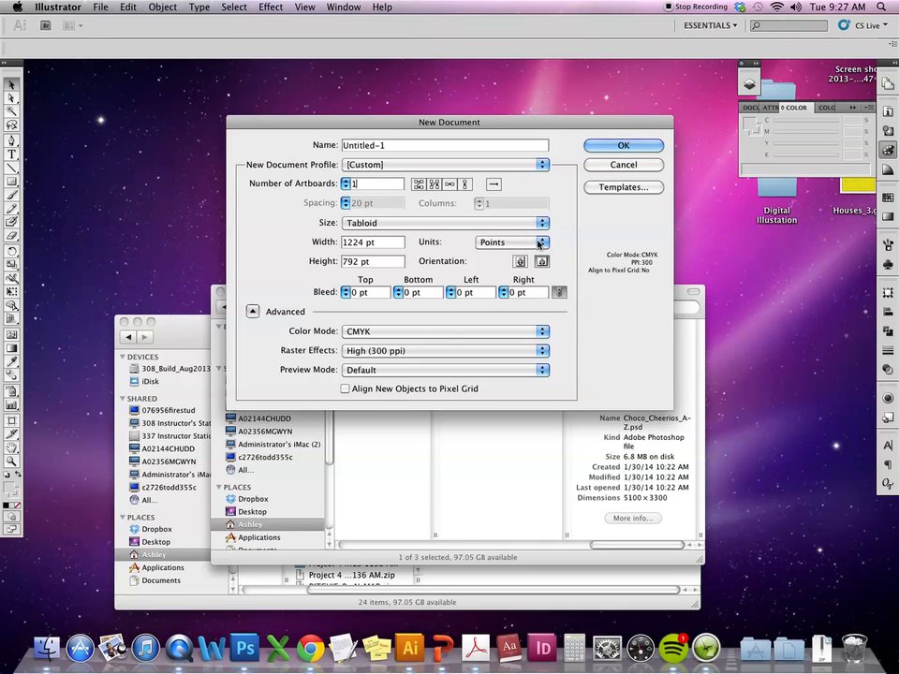
click(540, 244)
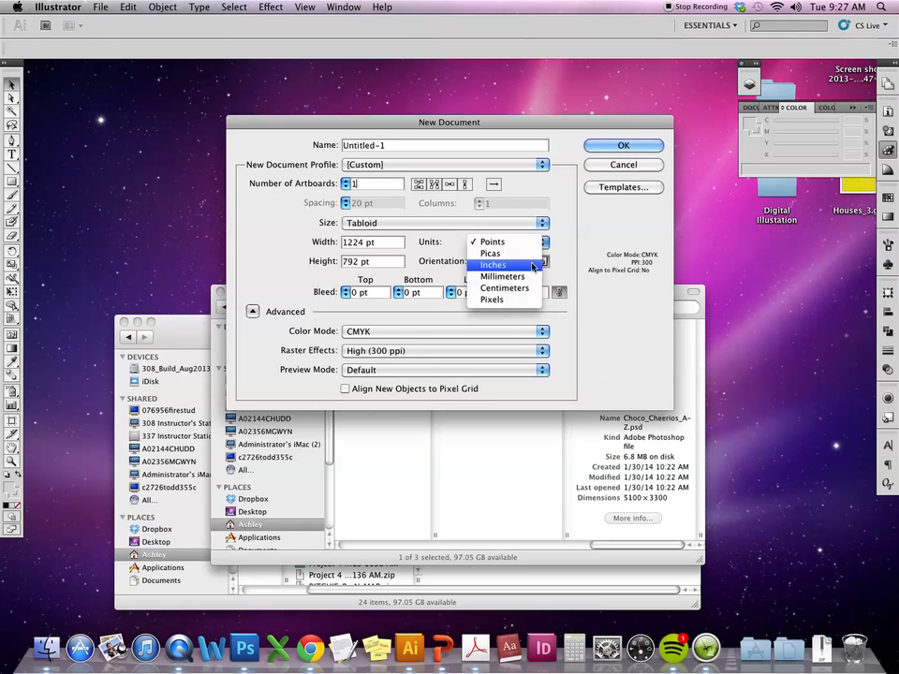
click(530, 266)
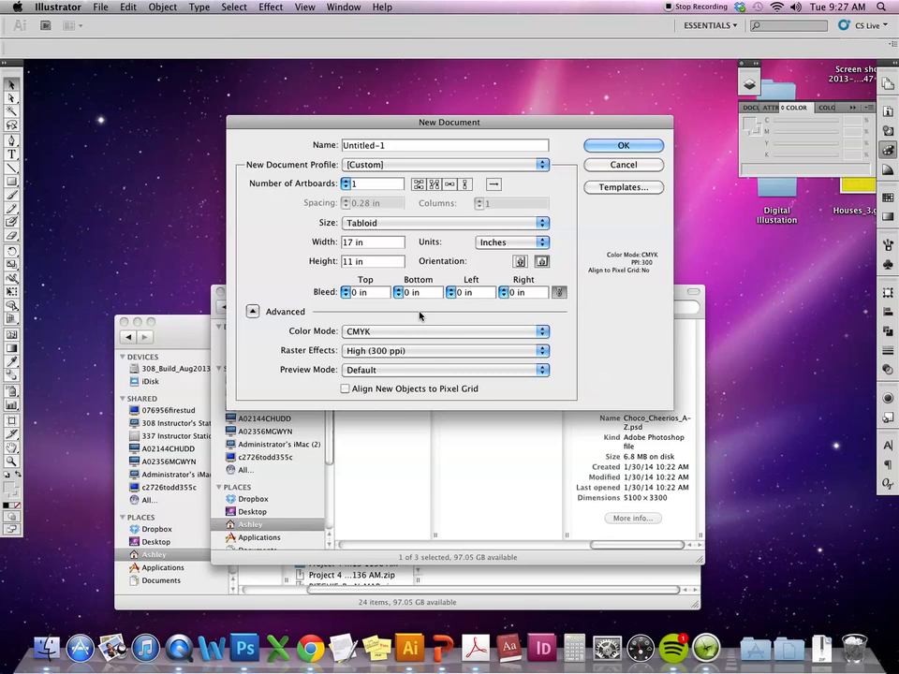
click(614, 149)
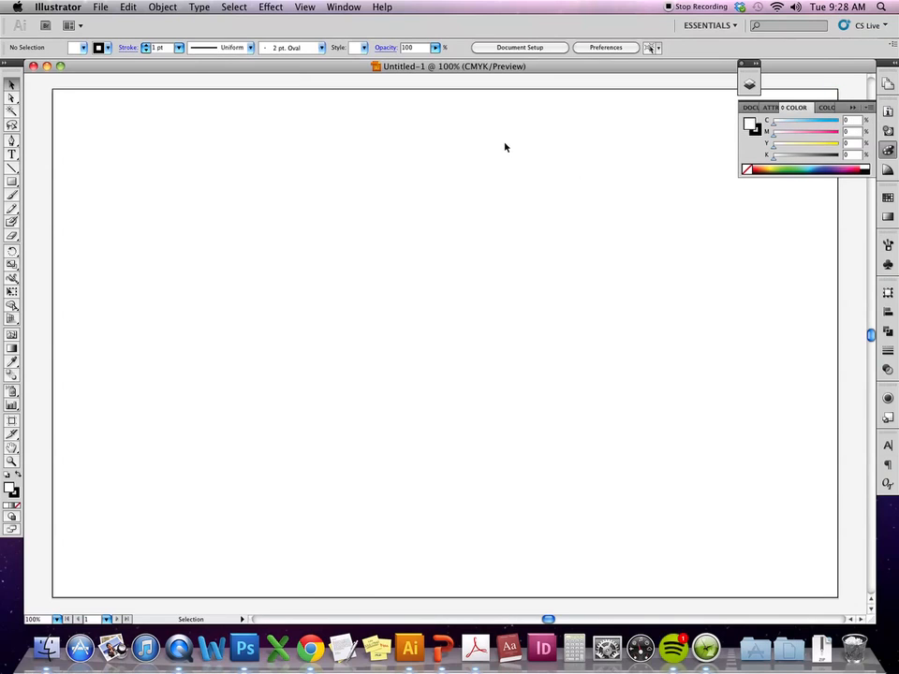
Collapse the open Color panel and dock the floating Layers panel with the other collapsed panels.
click(852, 107)
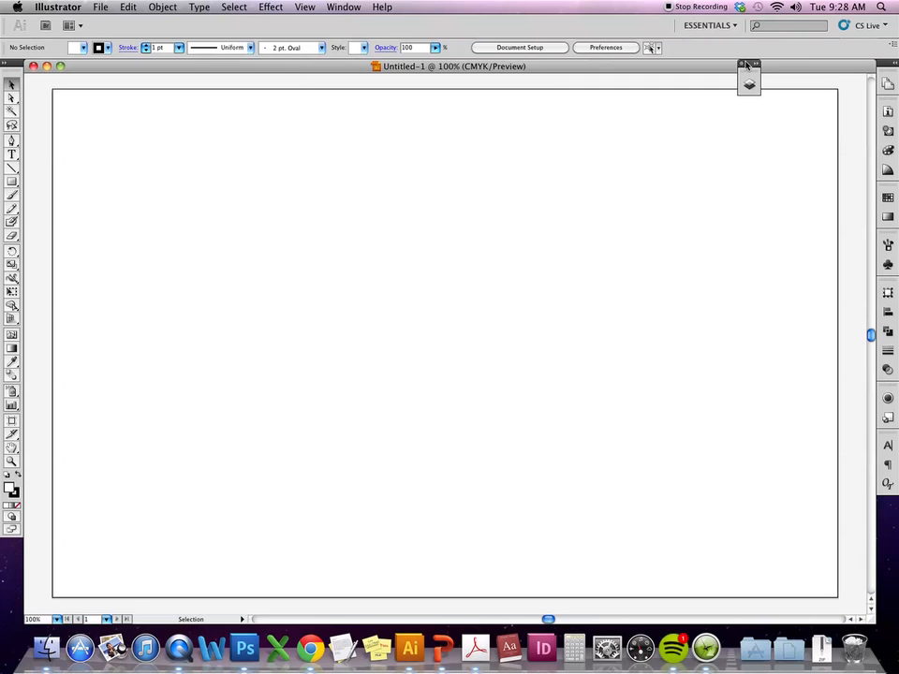
click(742, 64)
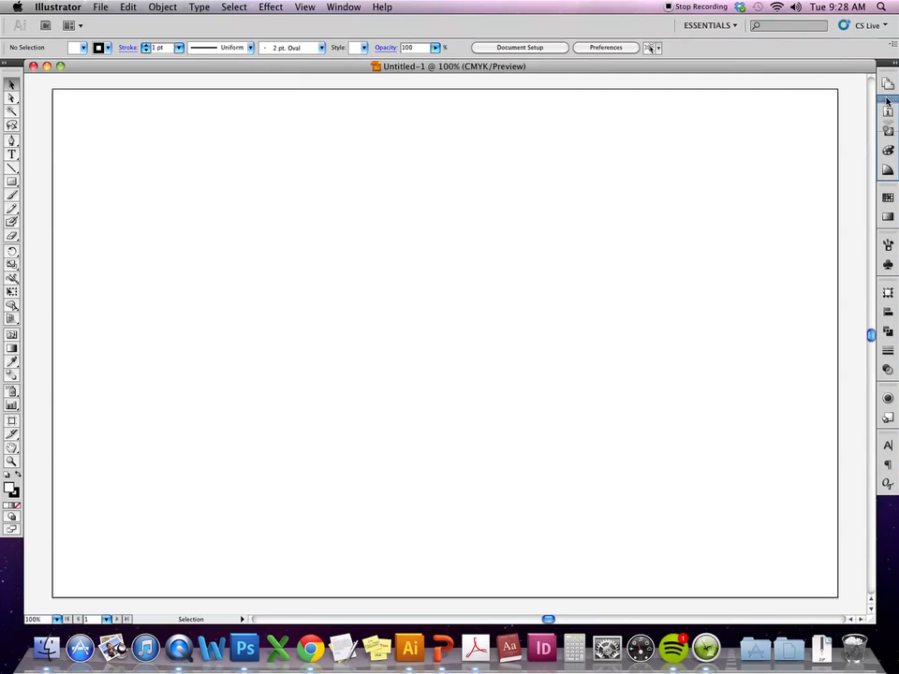
drag(887, 101, 887, 103)
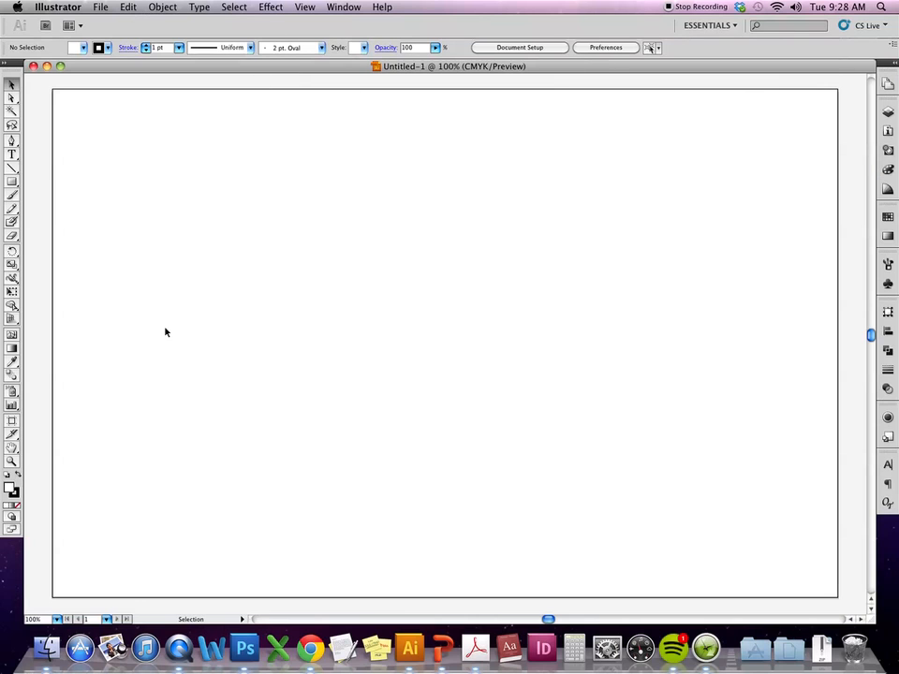
Show the rulers and place margin guides about 0.5 in inside all four artboard edges.
key(super+r)
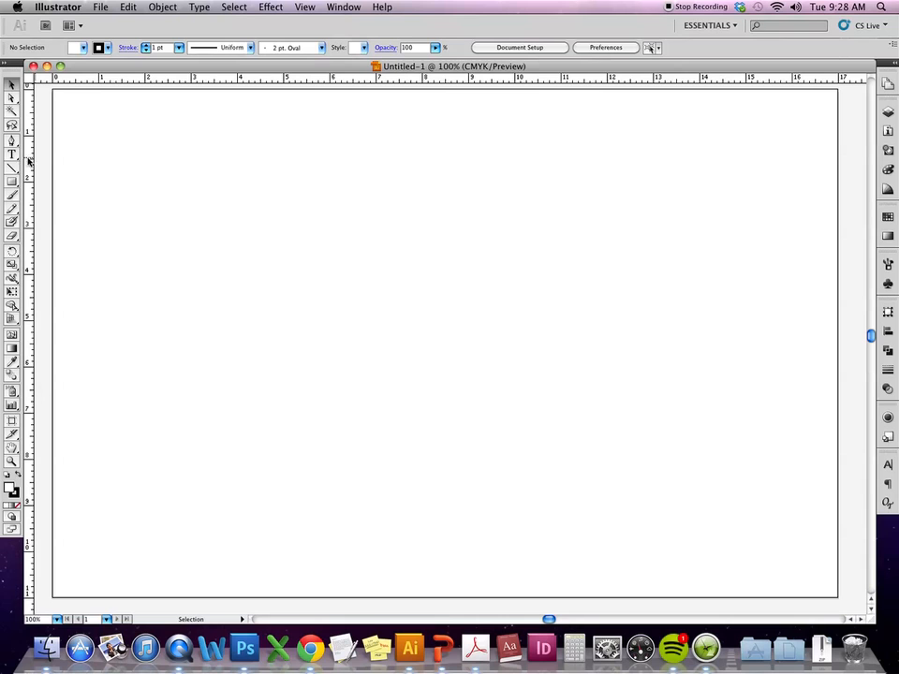
drag(34, 166, 76, 166)
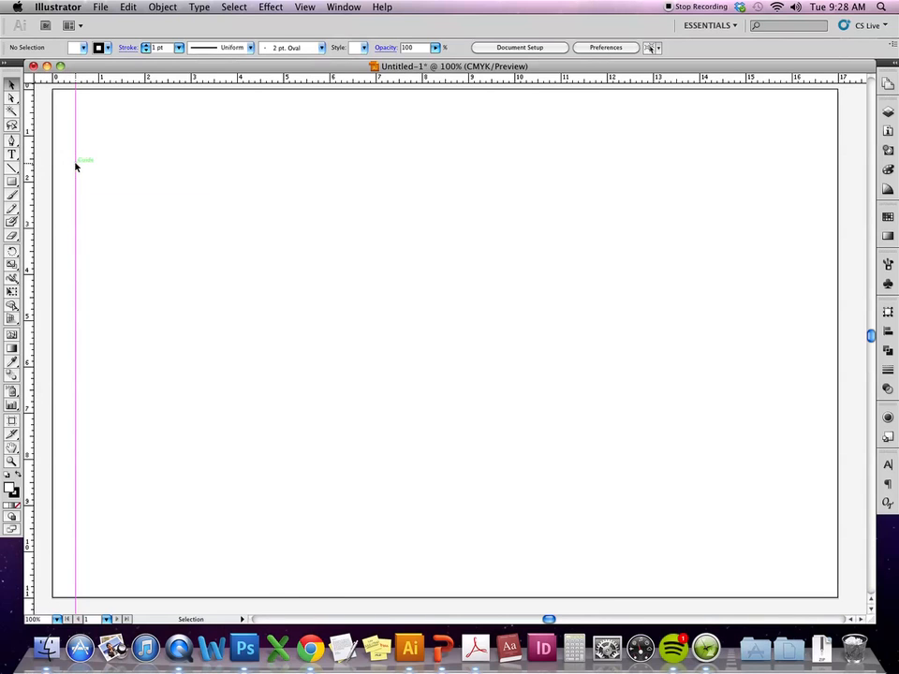
drag(28, 133, 816, 234)
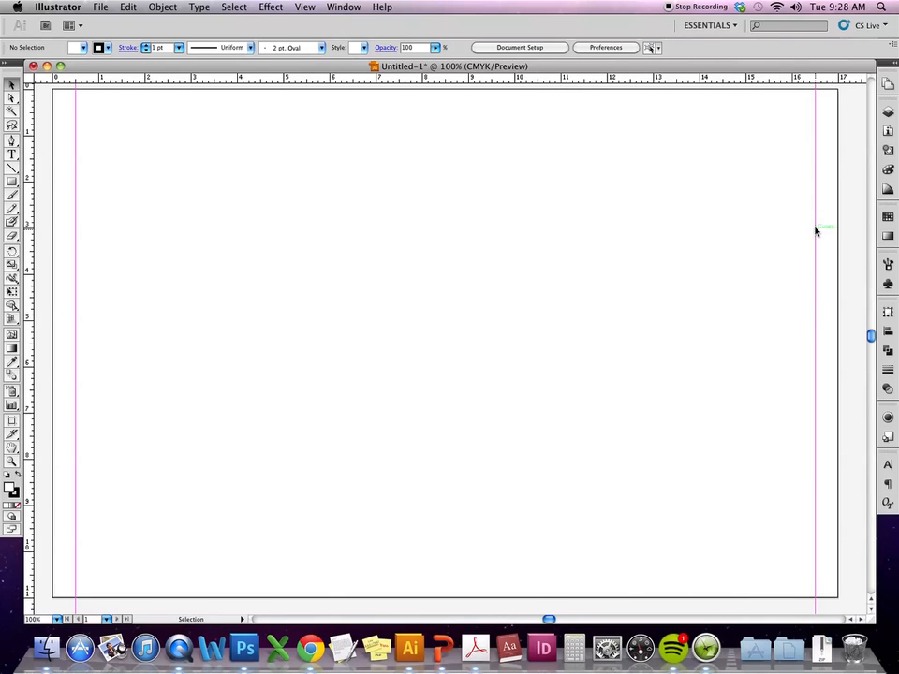
drag(719, 80, 716, 113)
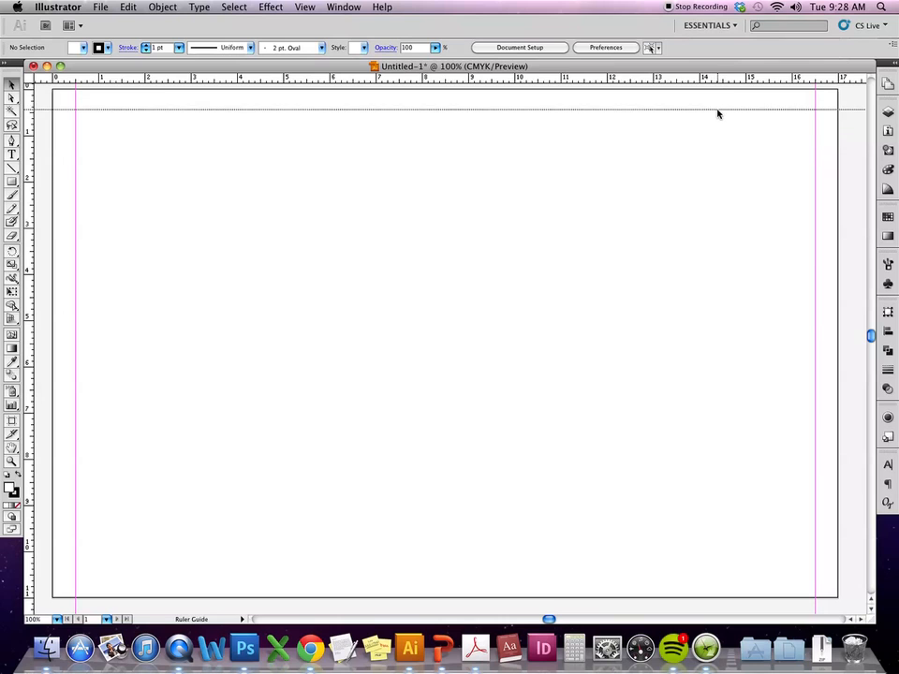
drag(567, 82, 571, 579)
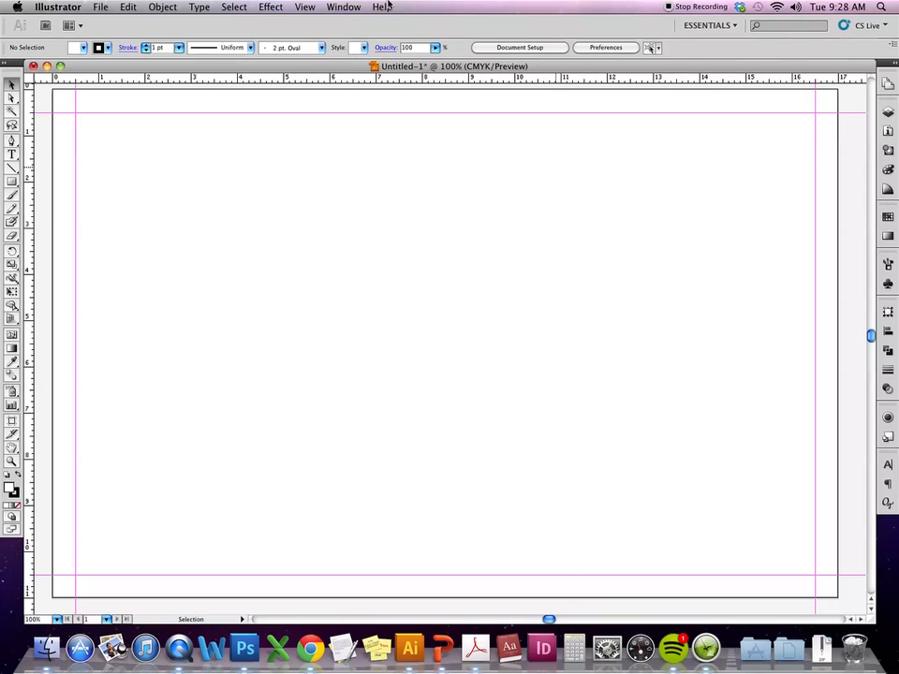
Start saving the document under a new name and choose the Demos folder as the destination.
click(103, 6)
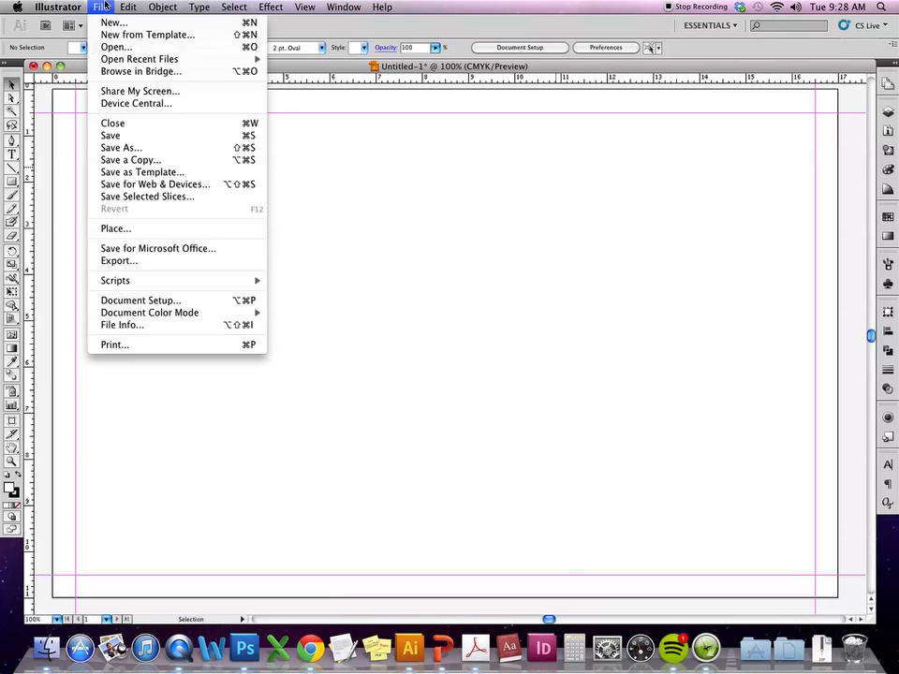
click(194, 148)
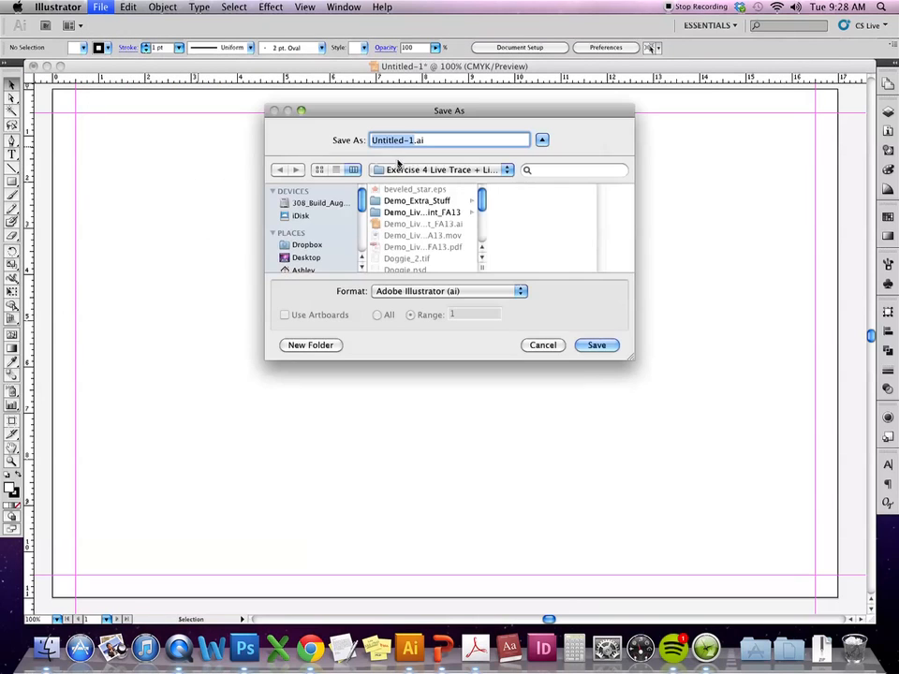
click(499, 174)
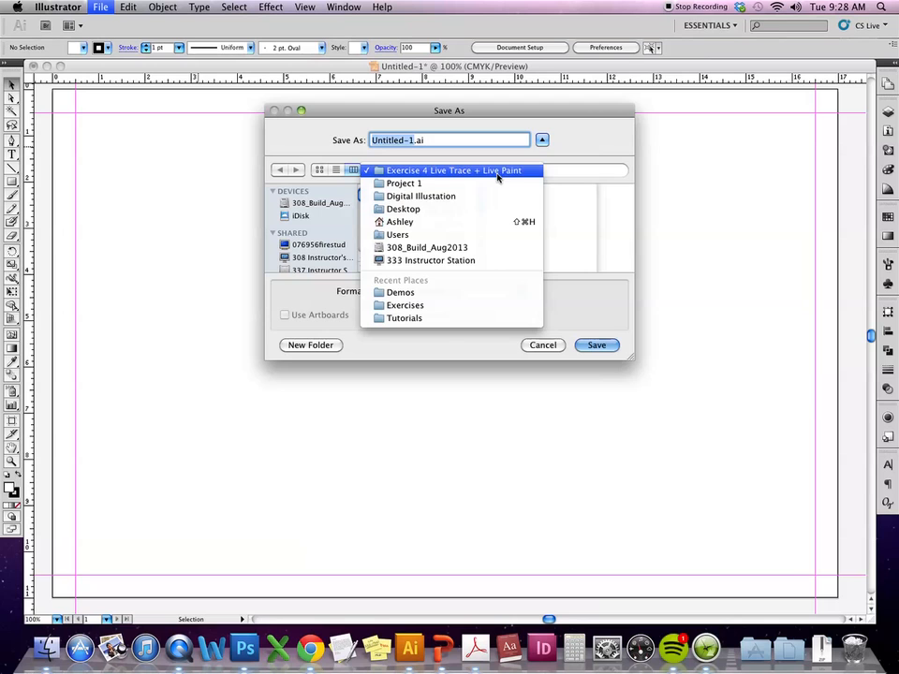
click(458, 293)
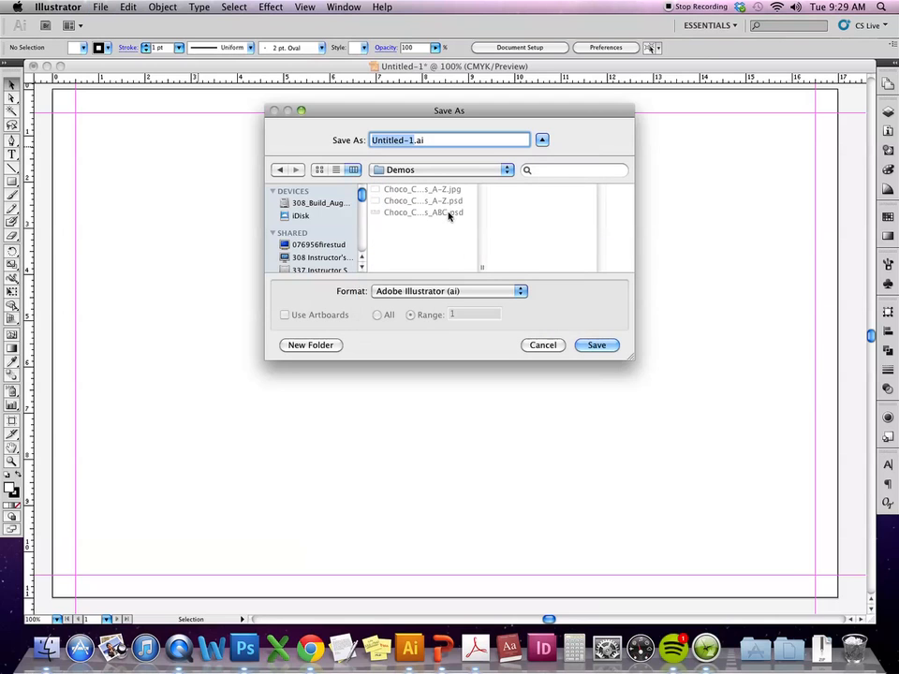
drag(483, 267, 571, 267)
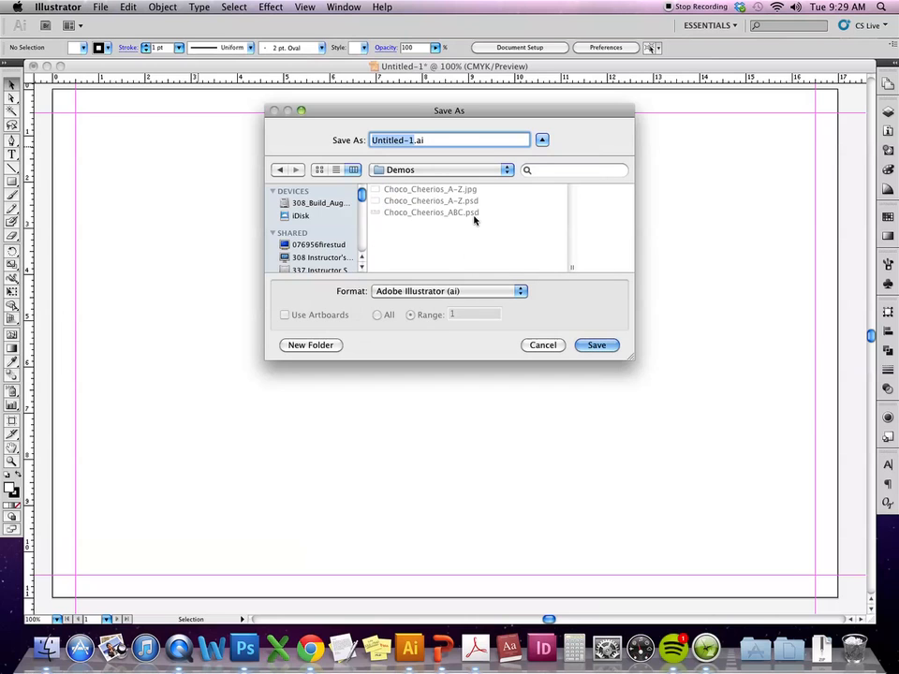
Name the file Choco_Cheerios_Typeface.ai and save it in Adobe Illustrator format with the default Illustrator CS5 options.
click(472, 215)
click(463, 293)
click(465, 235)
drag(459, 140, 443, 143)
text(Type)
text(face)
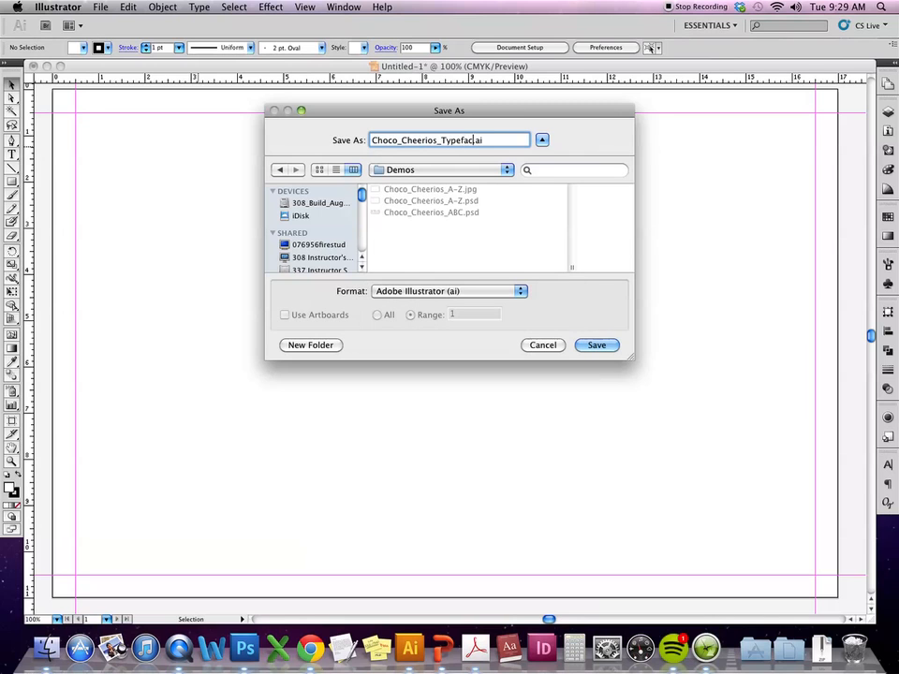
key(Return)
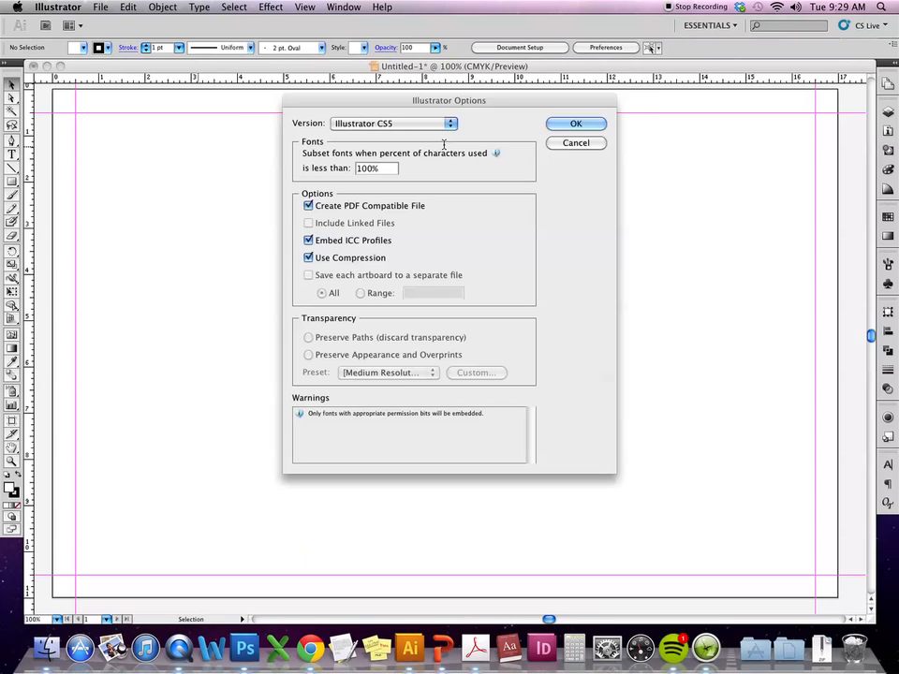
click(584, 126)
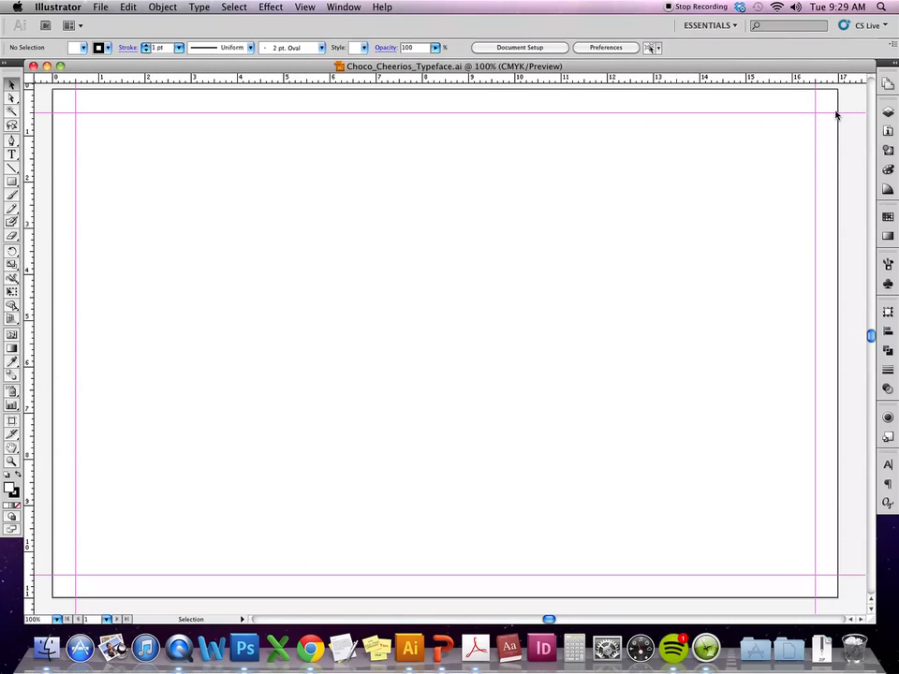
Add a new layer beneath Layer 1 and name it alphabet.
click(893, 109)
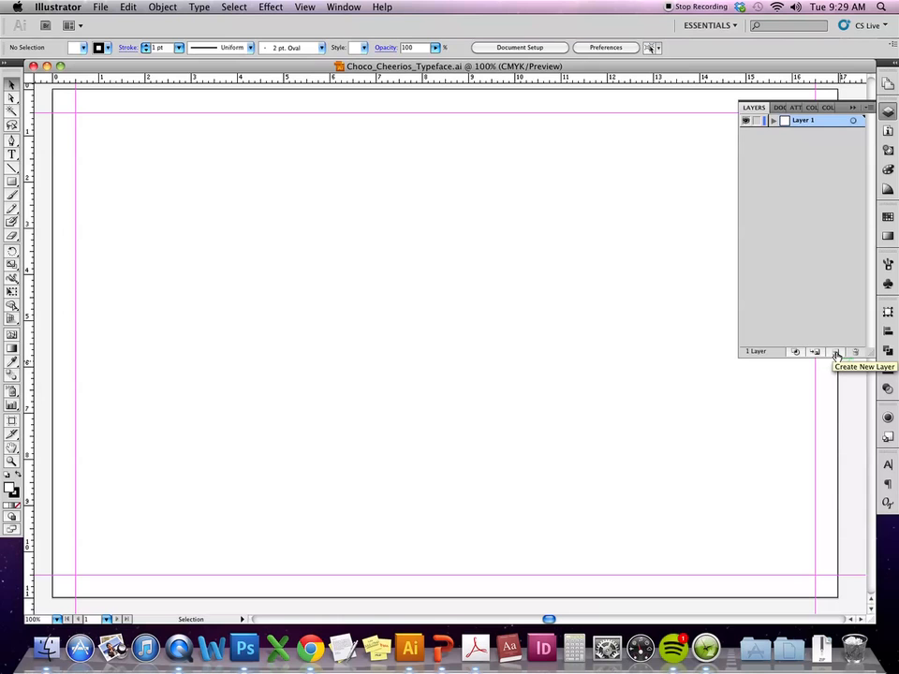
click(836, 353)
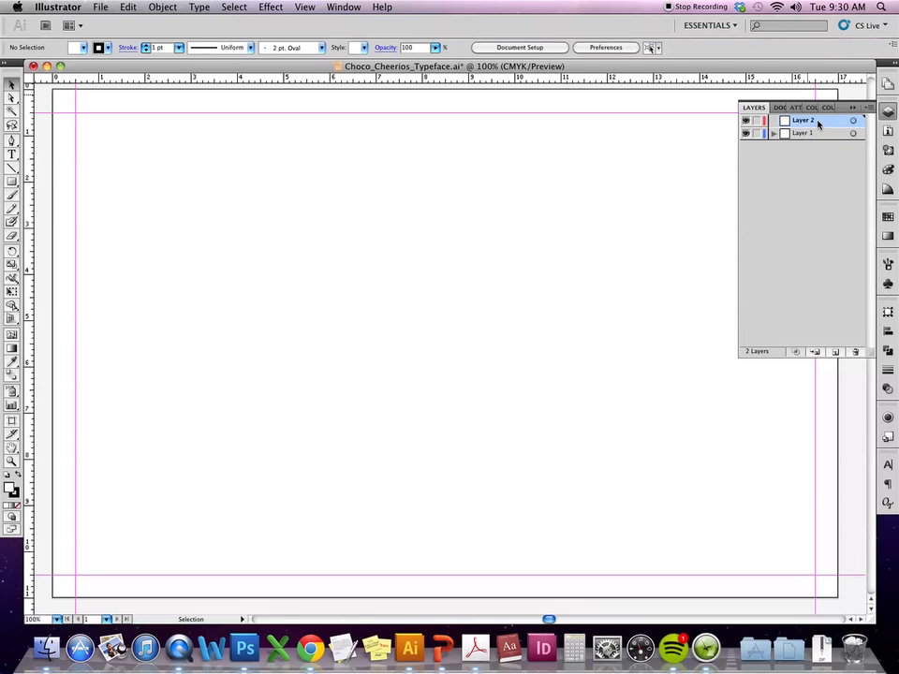
drag(819, 129, 819, 143)
double_click(804, 134)
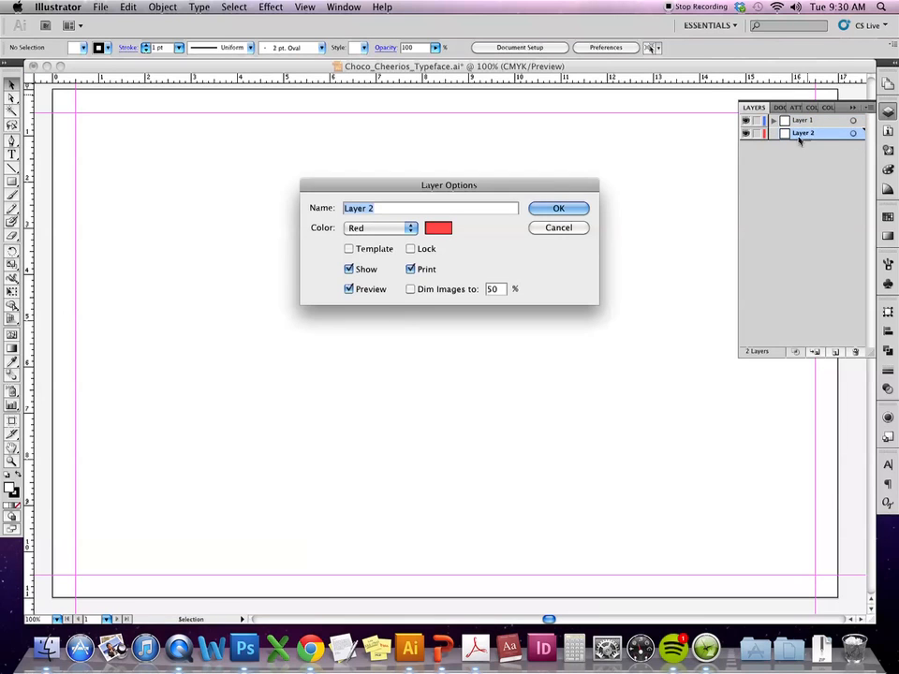
text(alp)
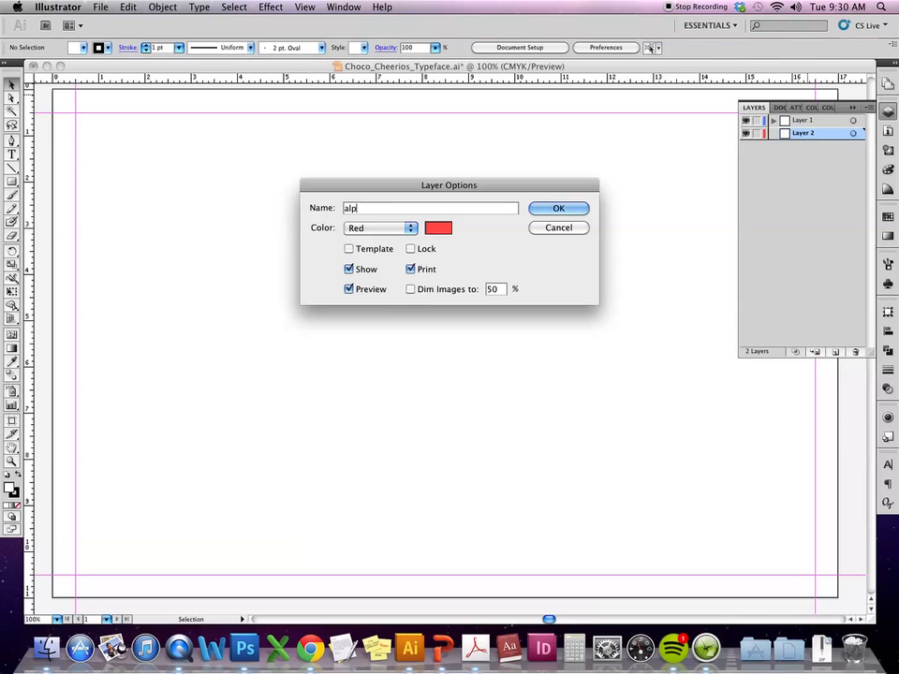
text(habet)
key(Return)
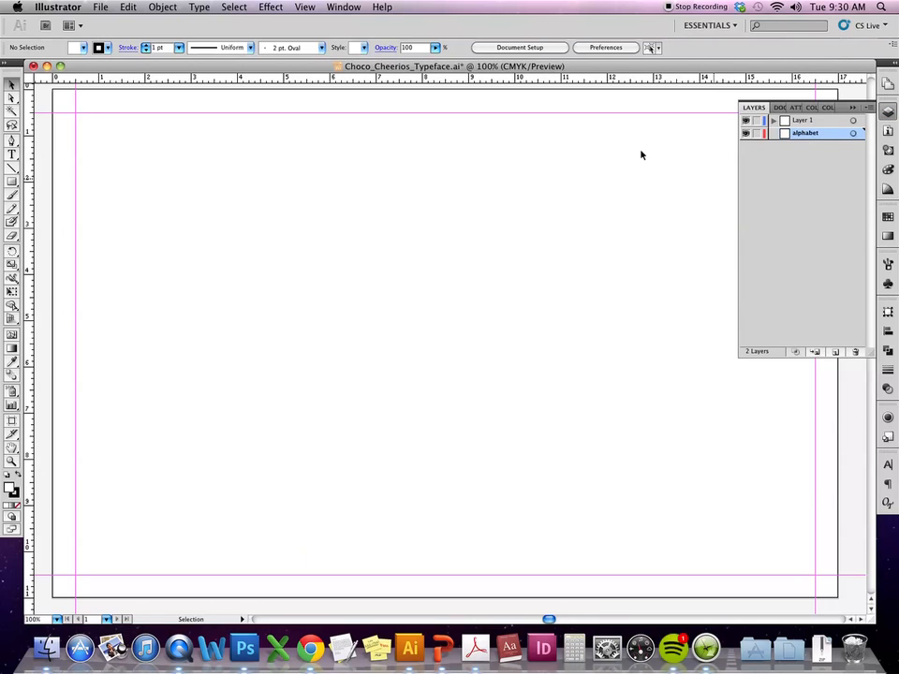
Place Choco_Cheerios_A-Z.jpg as a linked image on the alphabet layer and align it with the artboard edges.
click(103, 6)
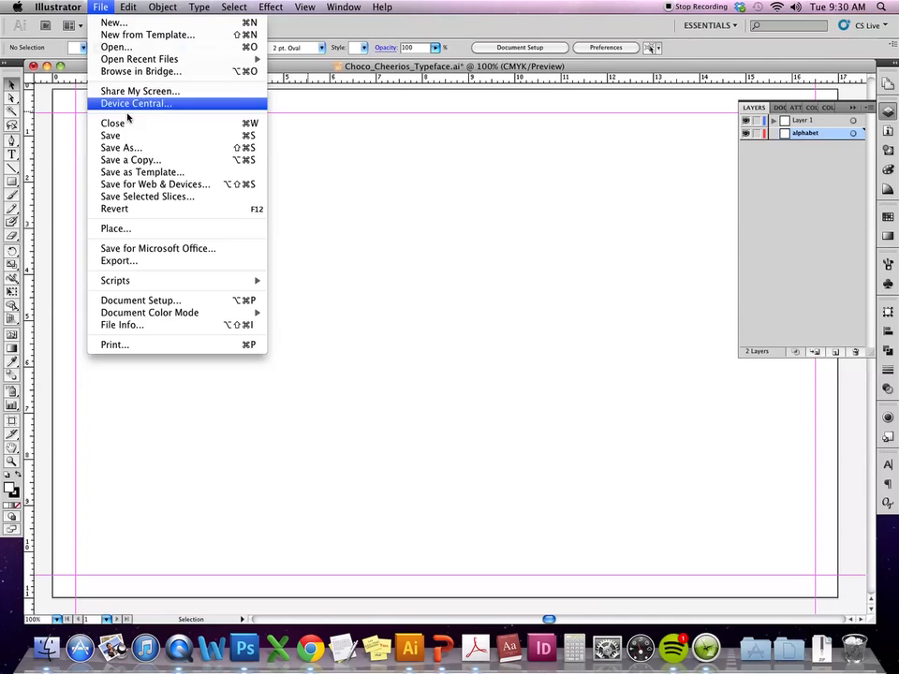
click(112, 229)
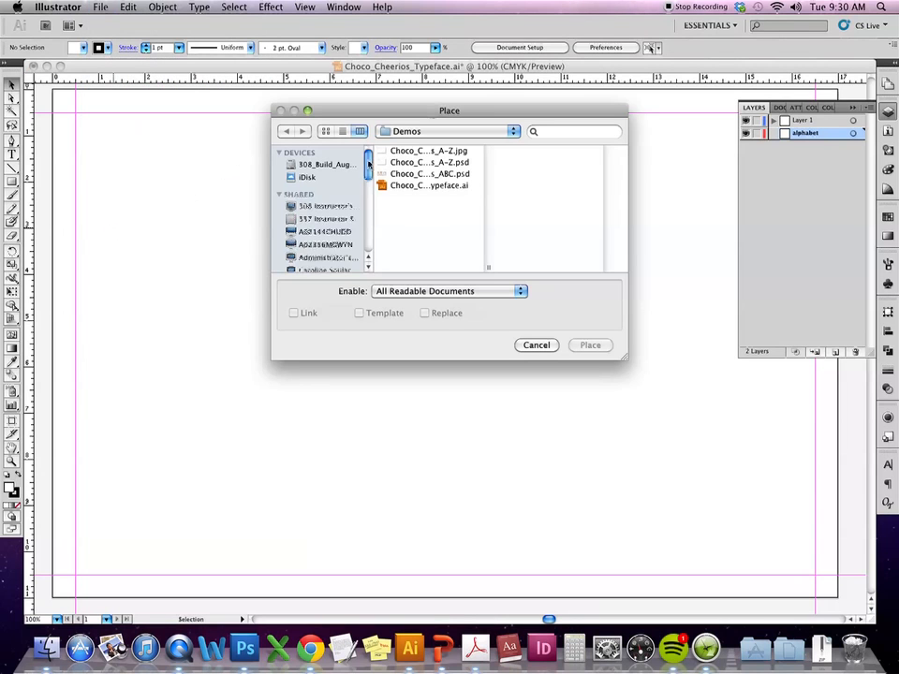
drag(487, 269, 518, 271)
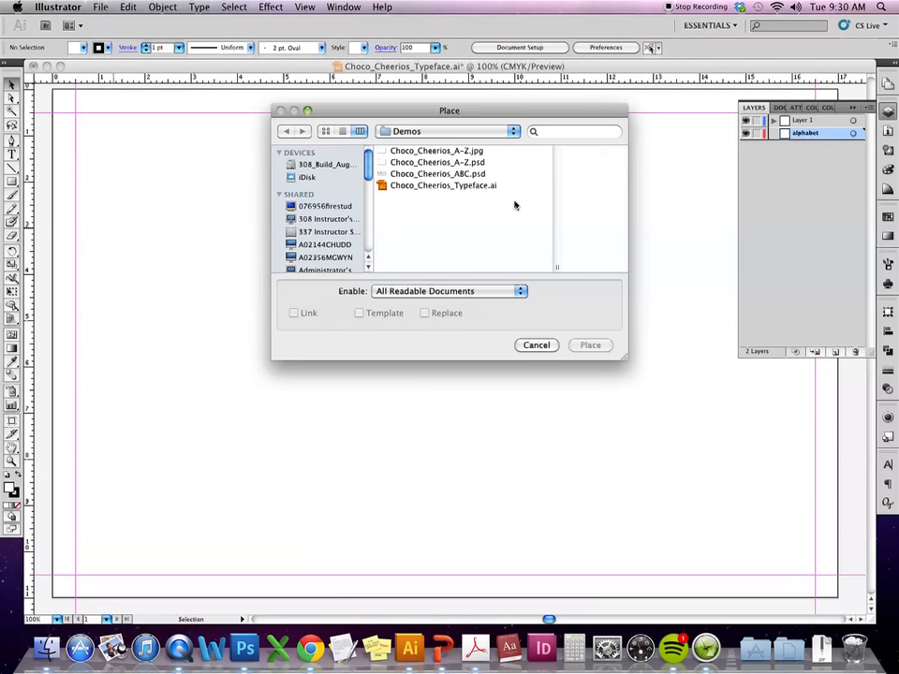
click(436, 152)
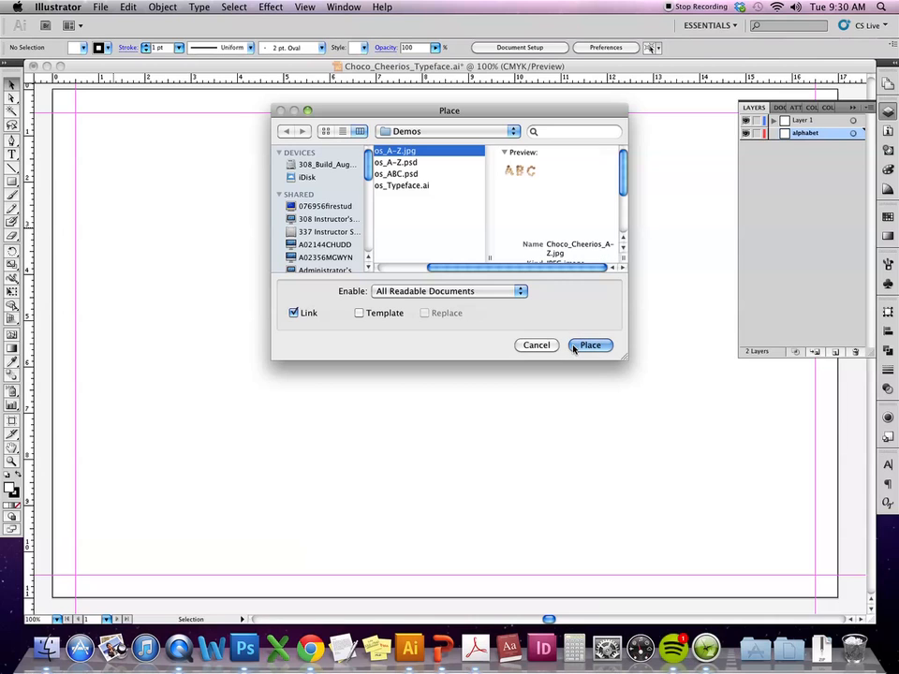
click(573, 347)
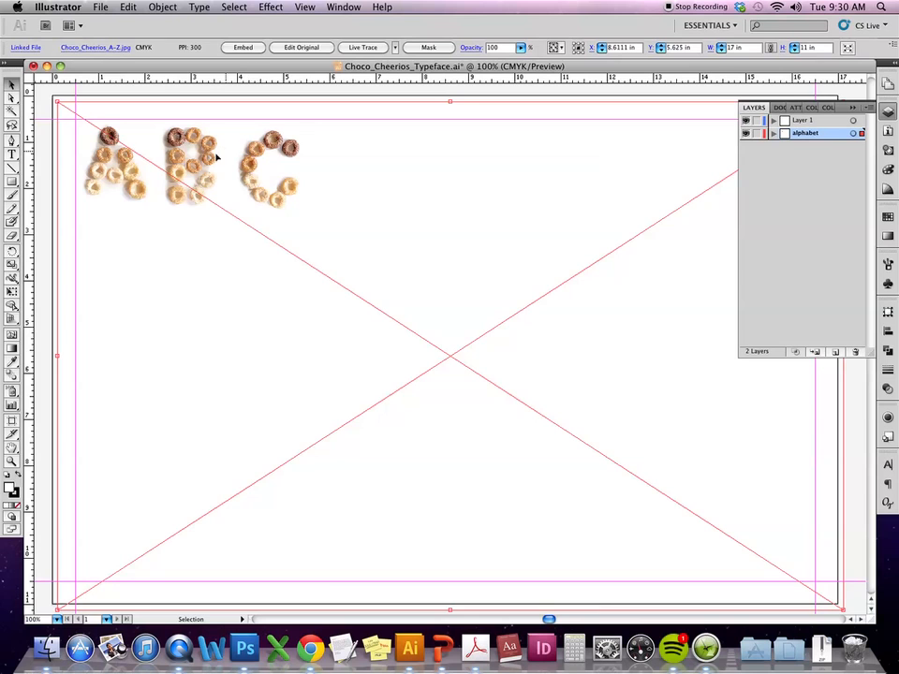
drag(180, 170, 171, 152)
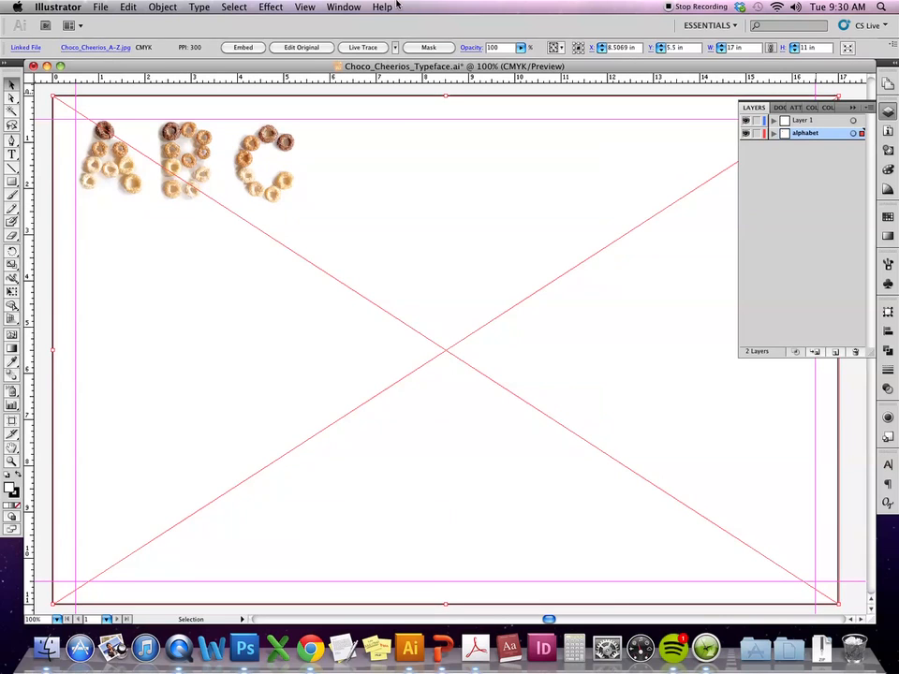
Display the document's linked files to check the placed Choco_Cheerios_A-Z.jpg.
click(339, 7)
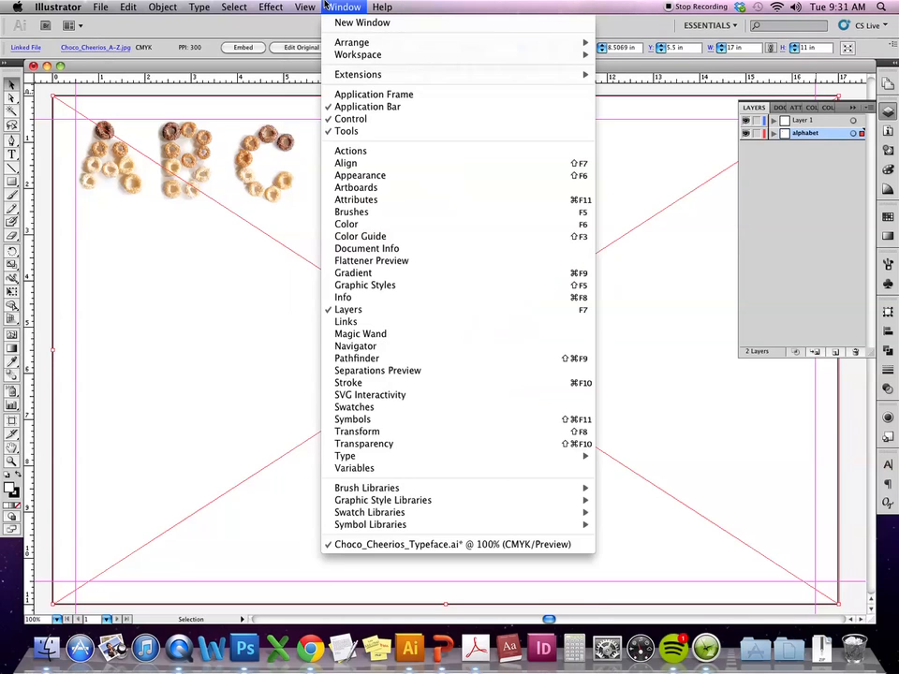
click(346, 322)
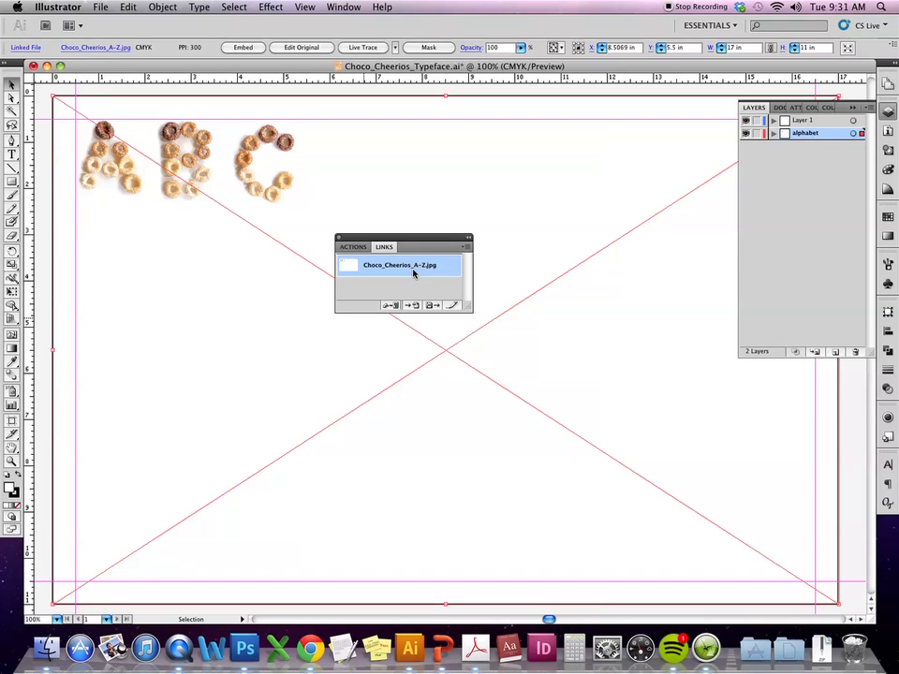
Place the linked-files list below the layers list and make the alphabet layer a template with images dimmed to 75%.
drag(419, 242, 820, 368)
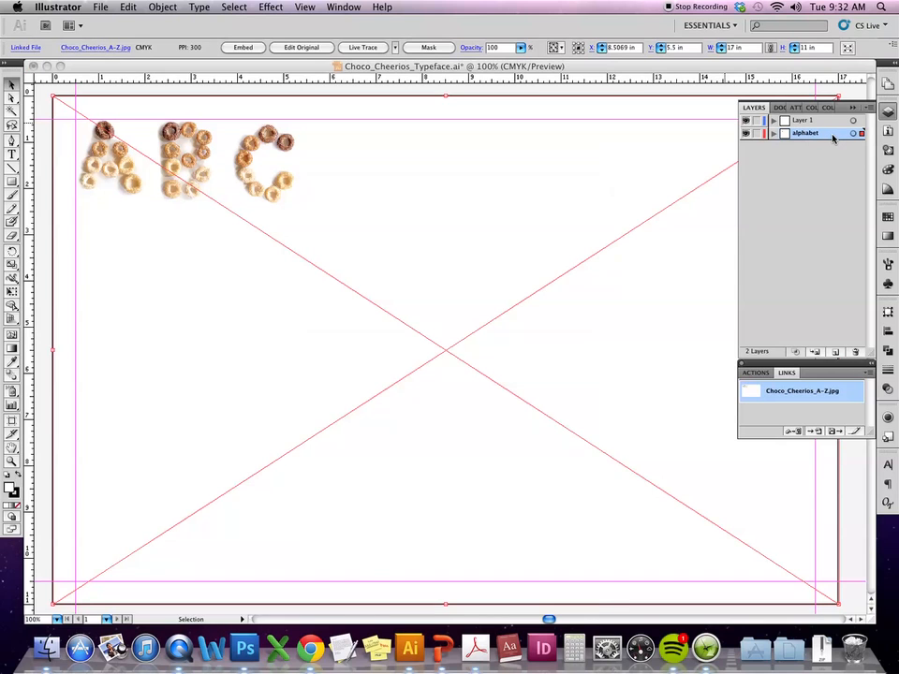
double_click(835, 136)
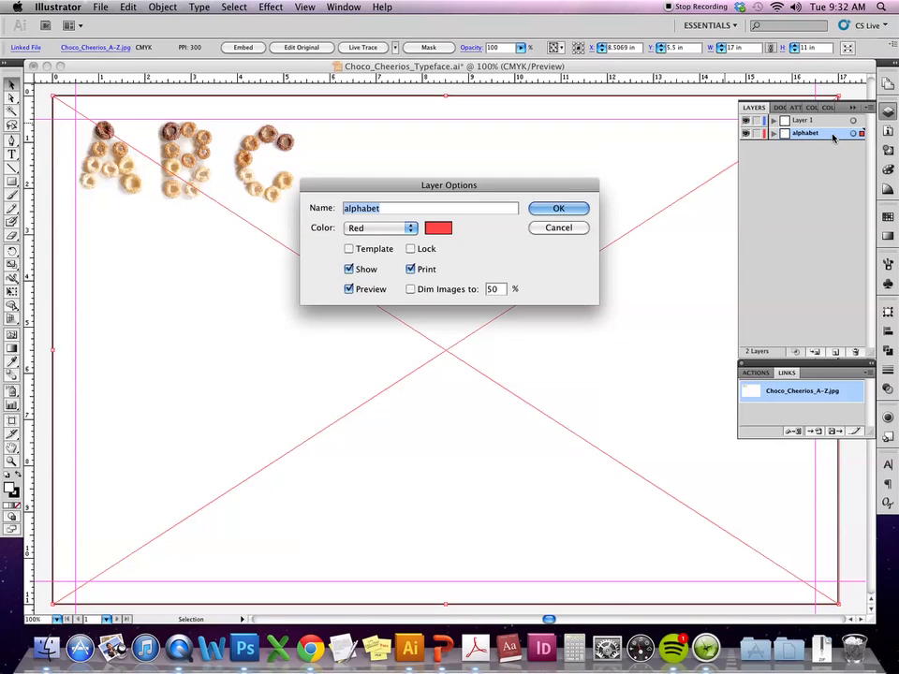
click(411, 249)
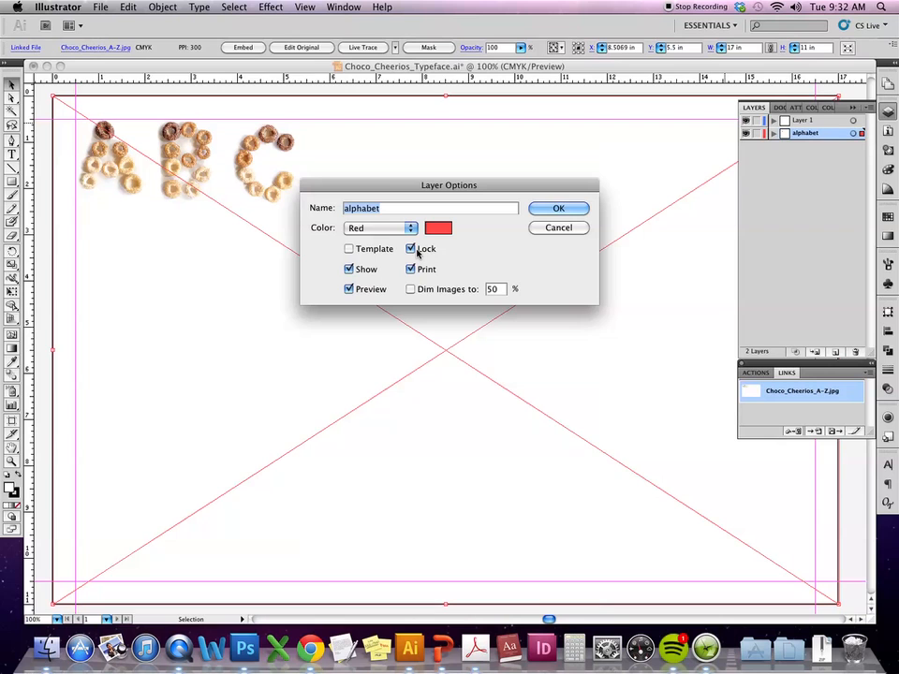
click(416, 251)
click(352, 250)
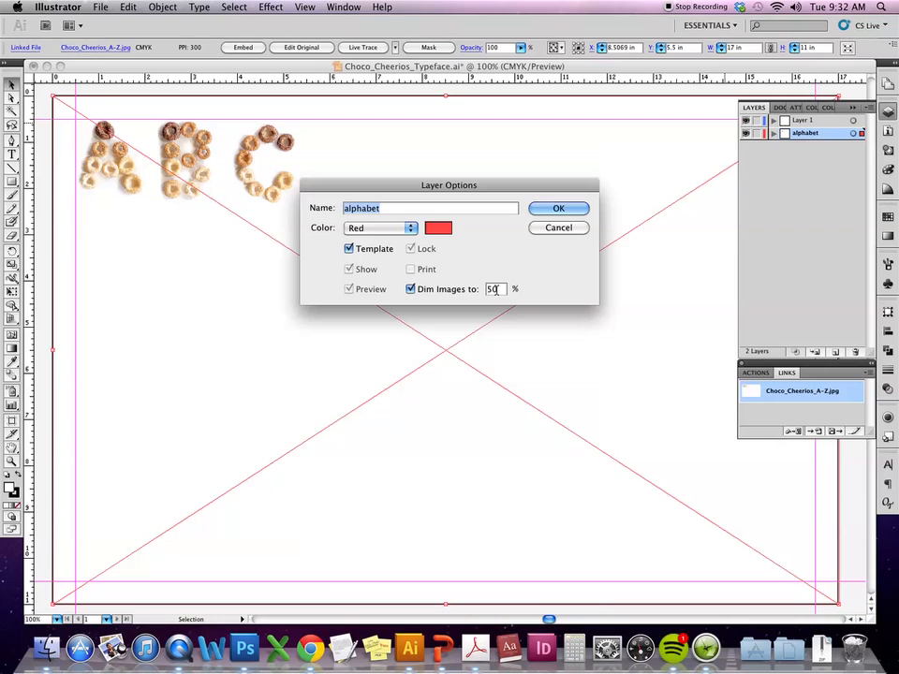
click(494, 289)
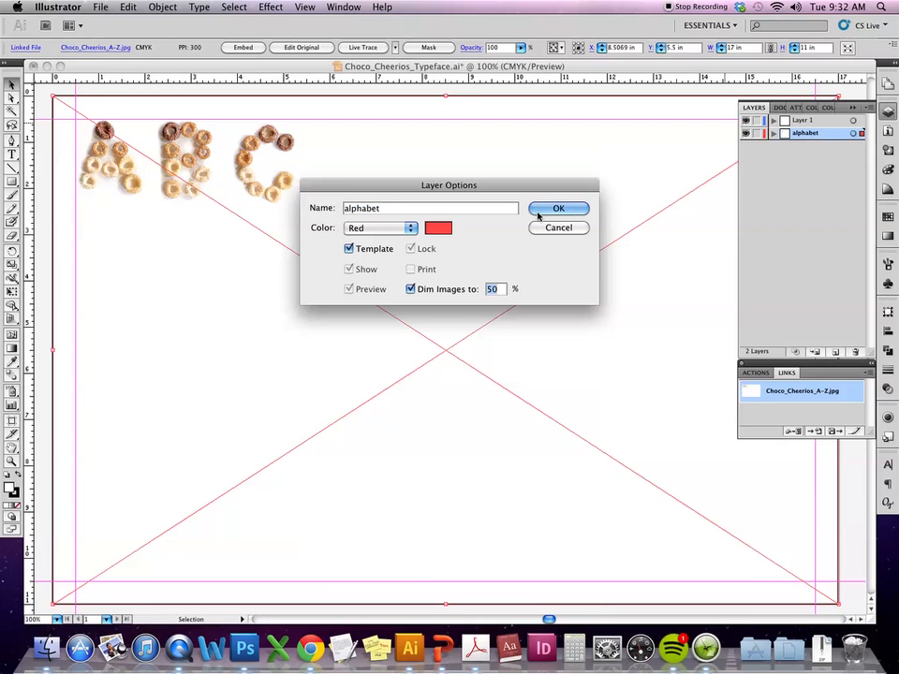
drag(506, 186, 501, 203)
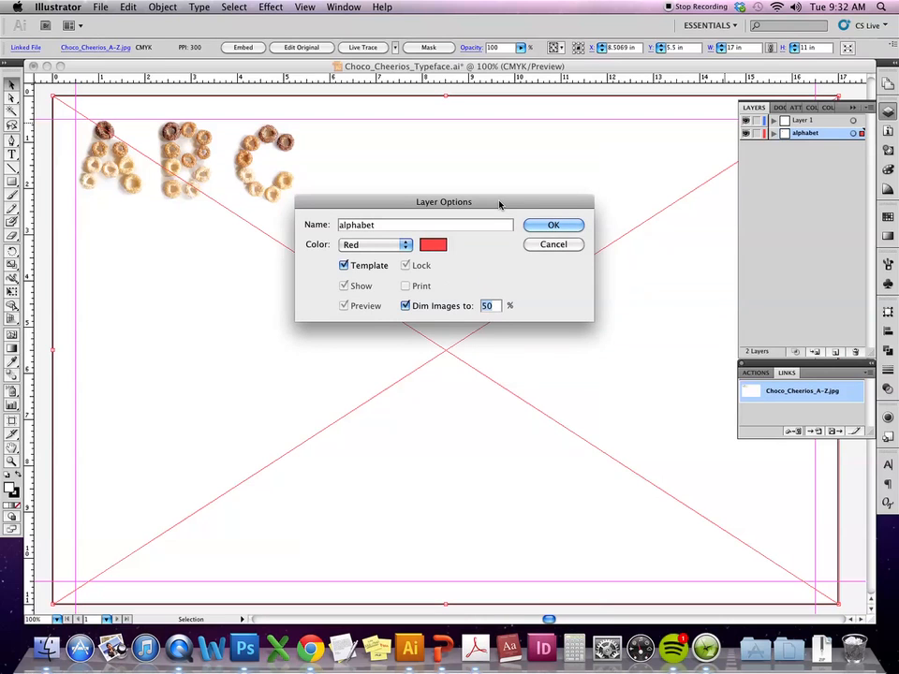
text(75)
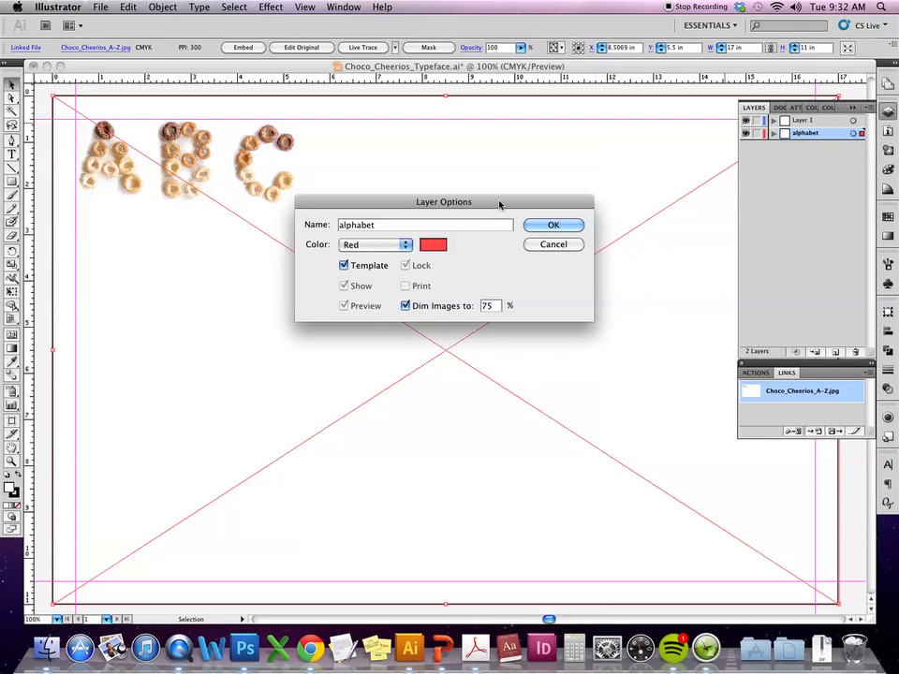
click(552, 234)
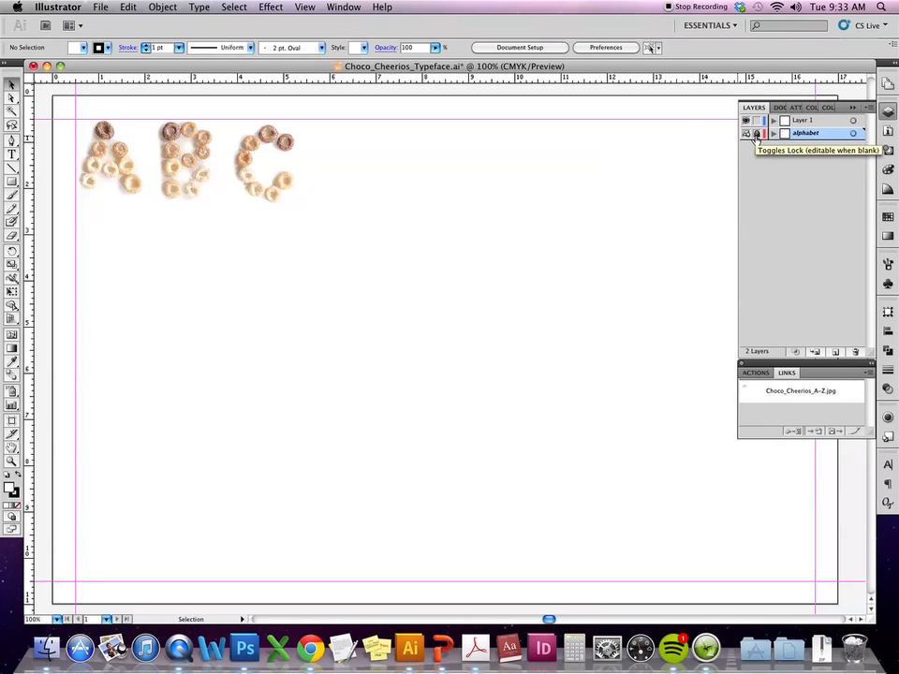
Make Layer 1 the active layer for drawing over the template.
drag(622, 118, 564, 157)
drag(257, 188, 118, 298)
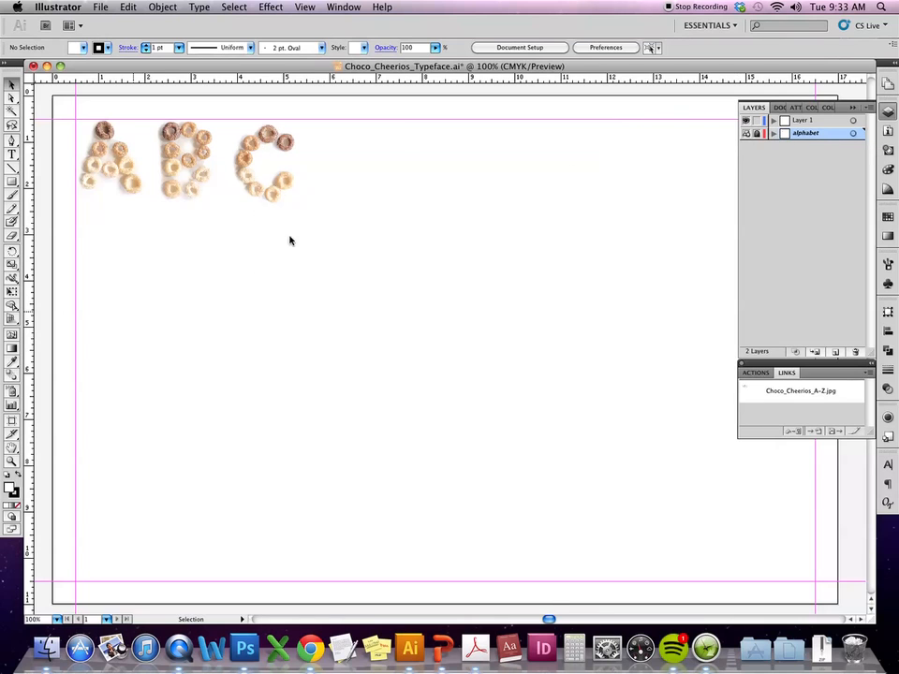
scroll(290, 211, left, 1)
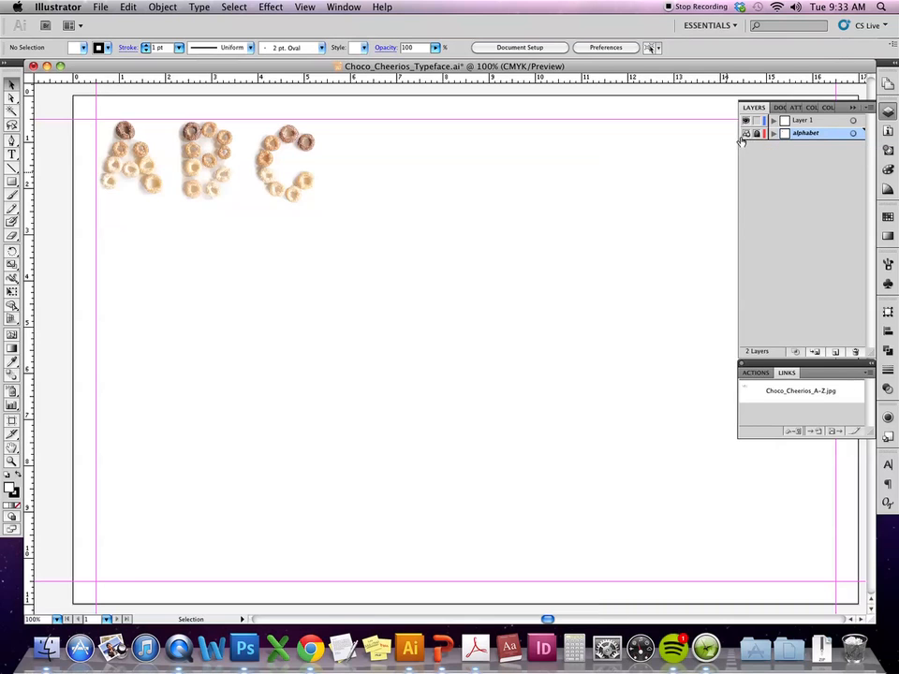
double_click(811, 134)
click(824, 122)
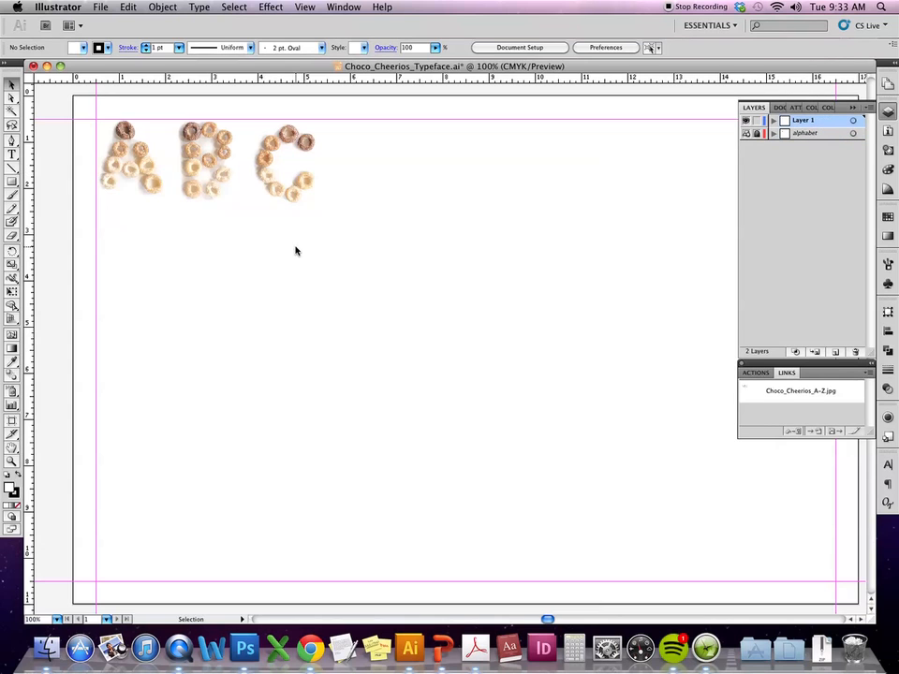
Draw a circle about 0.39 in across with the Ellipse tool over the top cereal ring of the letter A.
key(super+equal)
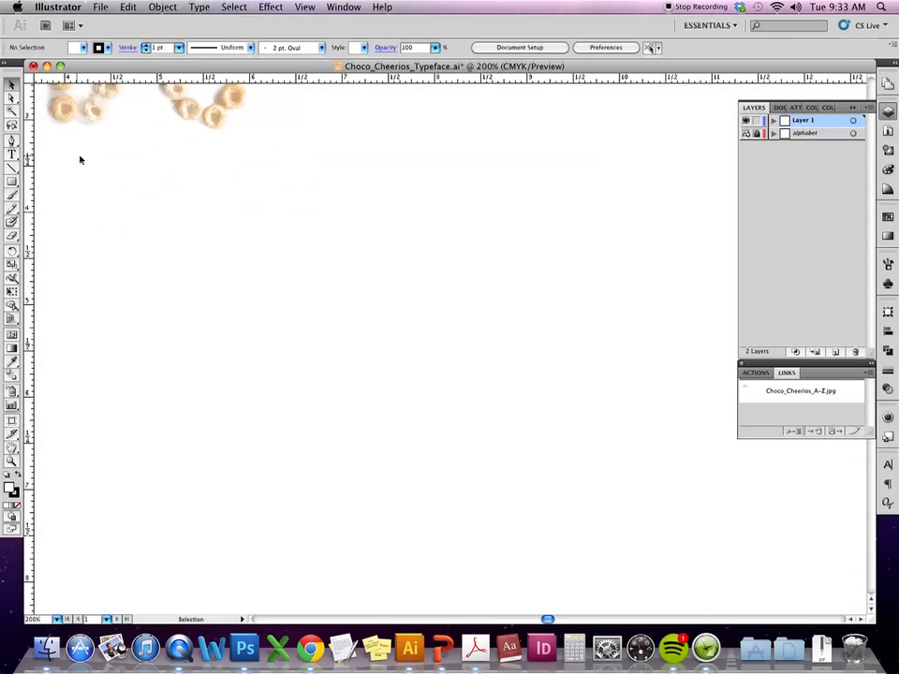
key(super+equal)
drag(157, 169, 352, 474)
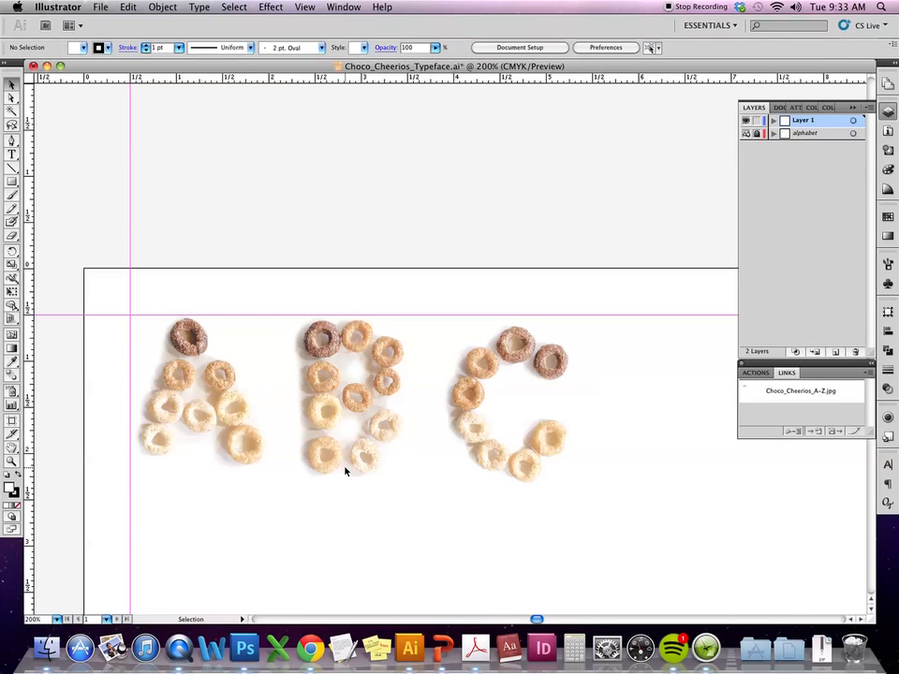
click(12, 184)
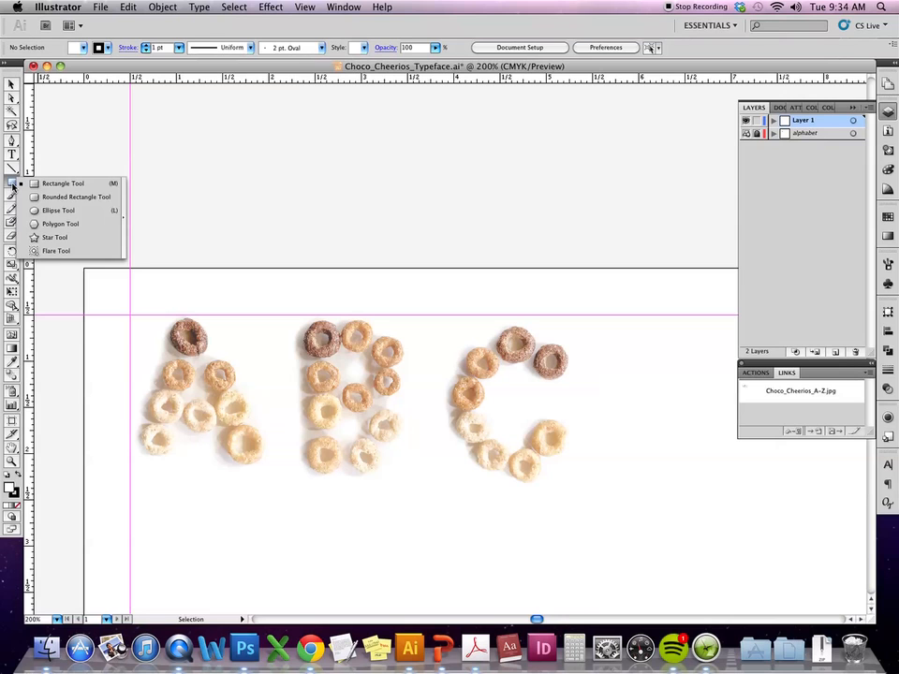
click(49, 216)
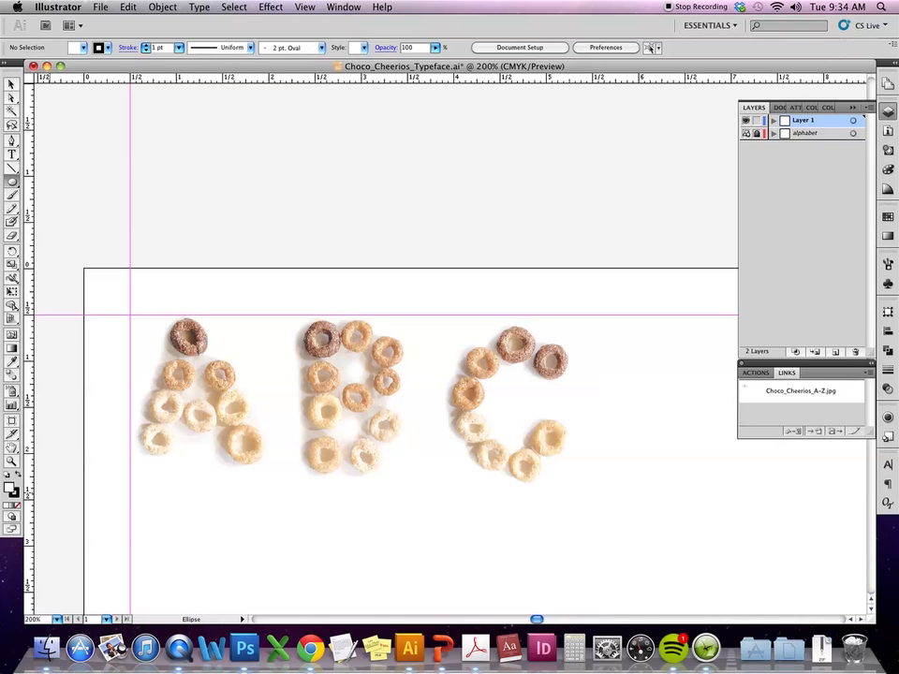
key(super+equal)
key(space)
drag(197, 311, 335, 315)
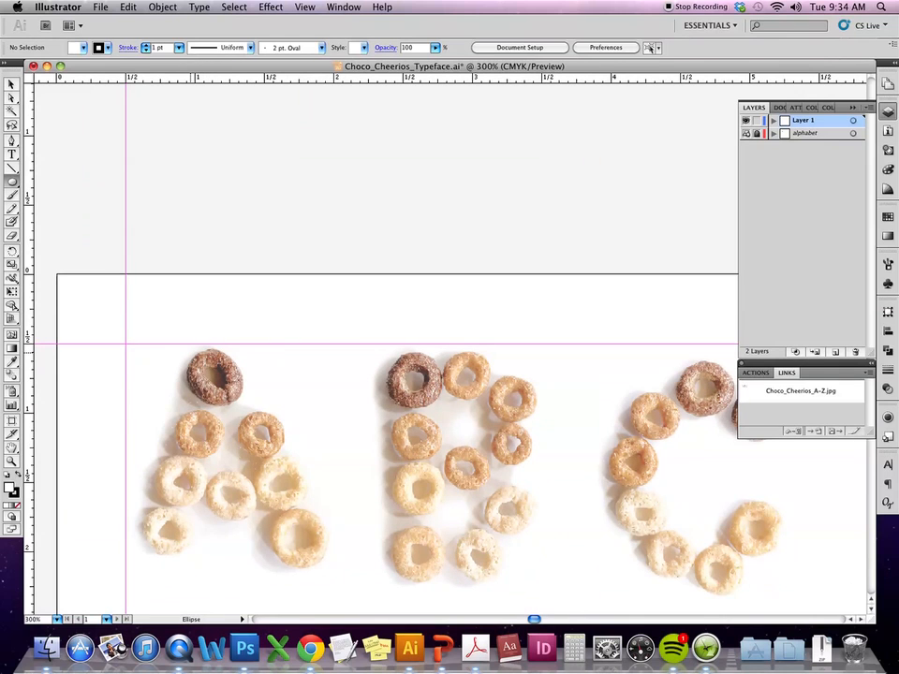
drag(188, 352, 247, 396)
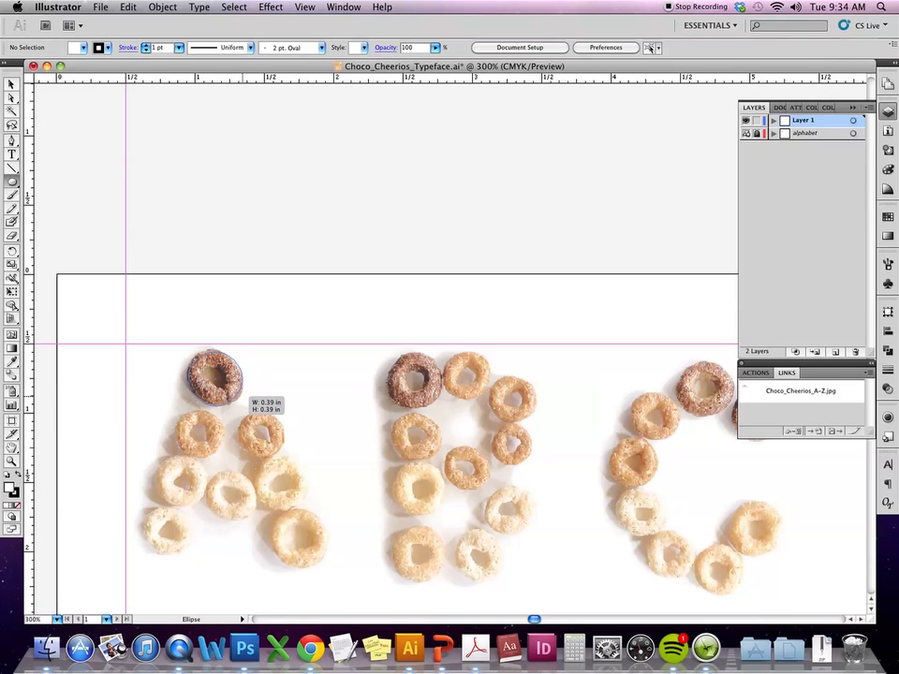
drag(248, 396, 248, 396)
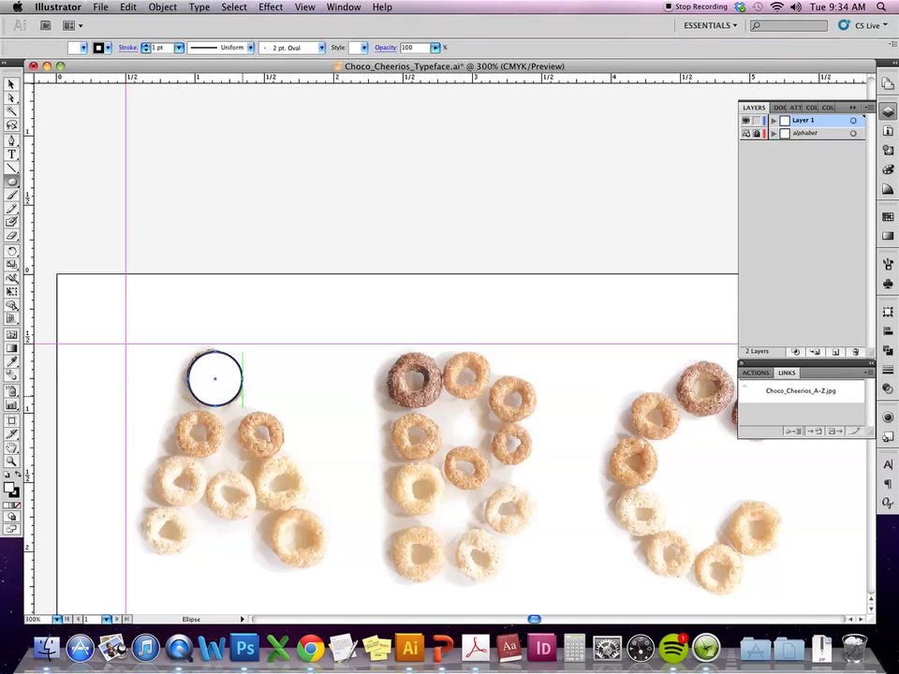
Copy the circle over each of the seven other cereal rings of the letter A.
click(10, 84)
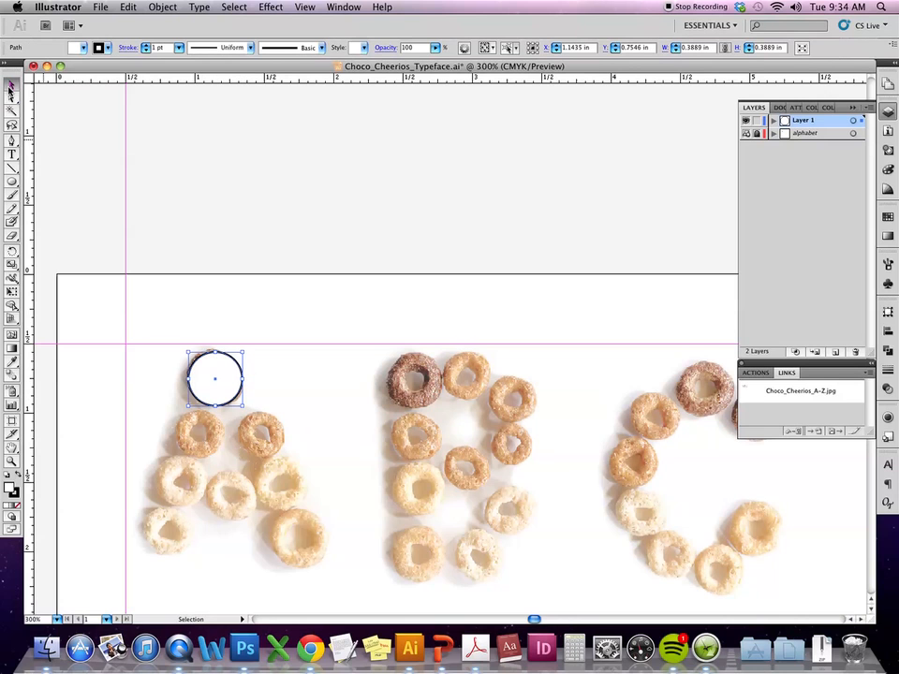
click(299, 267)
click(216, 376)
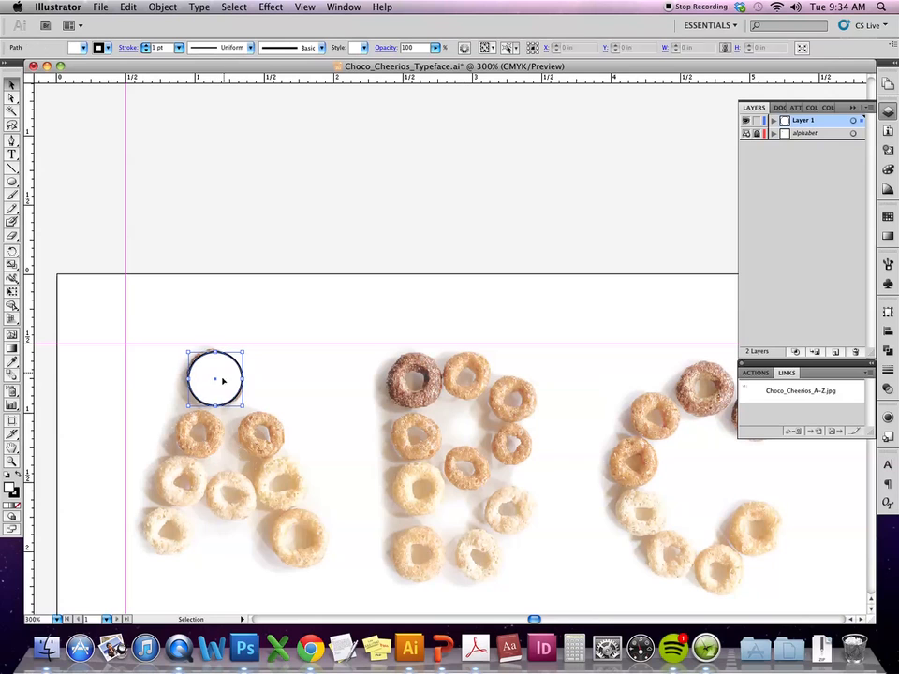
drag(217, 380, 165, 545)
drag(164, 481, 167, 482)
drag(164, 542, 160, 538)
drag(225, 507, 225, 506)
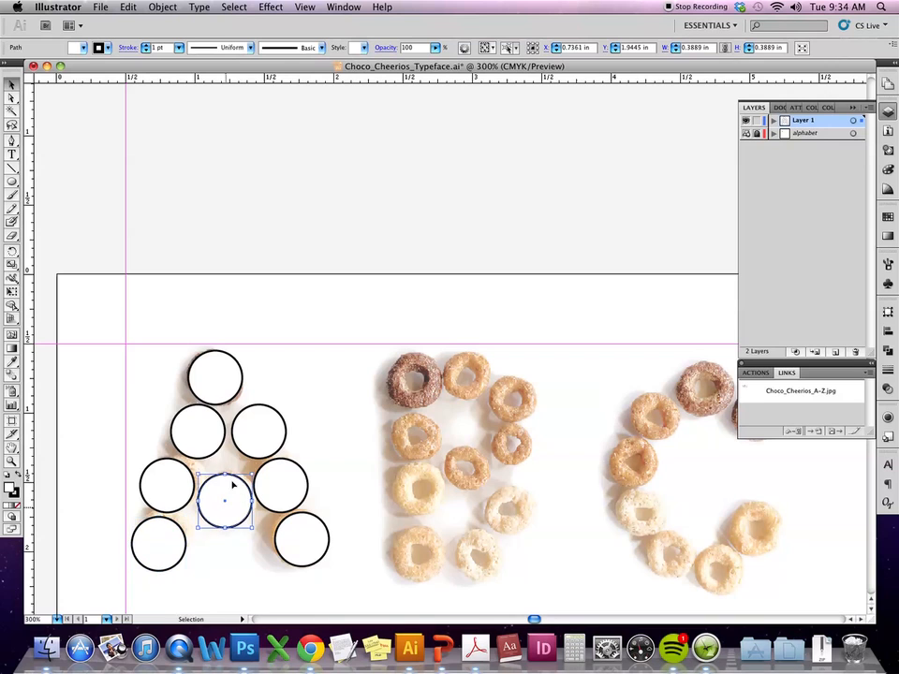
Adjust the positions of the letter A's circles to space them evenly and centre the top circle and crossbar circle.
drag(196, 426, 188, 431)
drag(257, 427, 259, 427)
drag(217, 369, 223, 376)
drag(191, 429, 189, 426)
drag(255, 428, 258, 427)
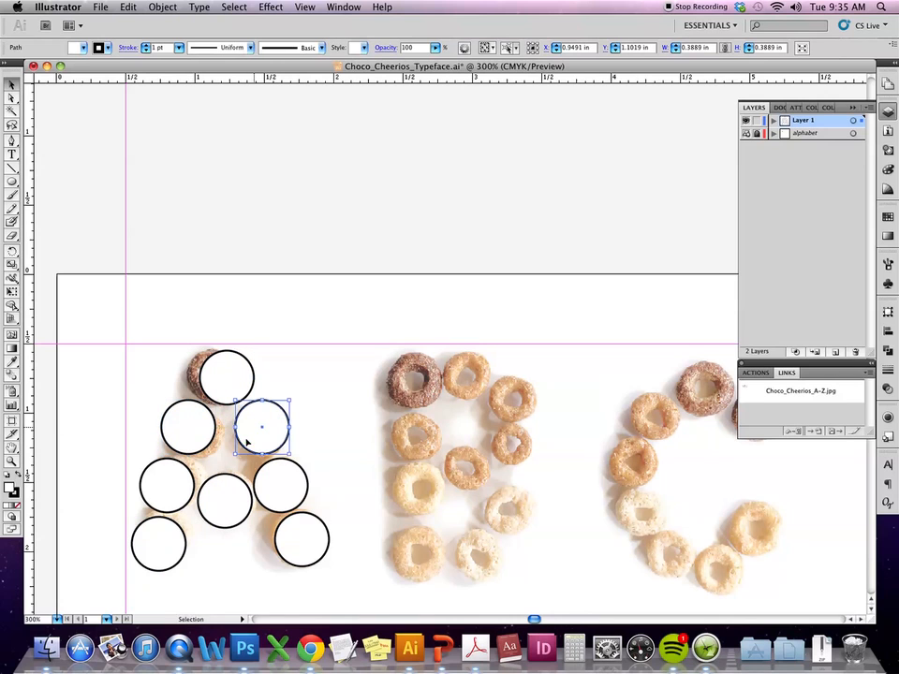
drag(171, 484, 172, 485)
click(276, 482)
click(221, 512)
drag(221, 512, 223, 509)
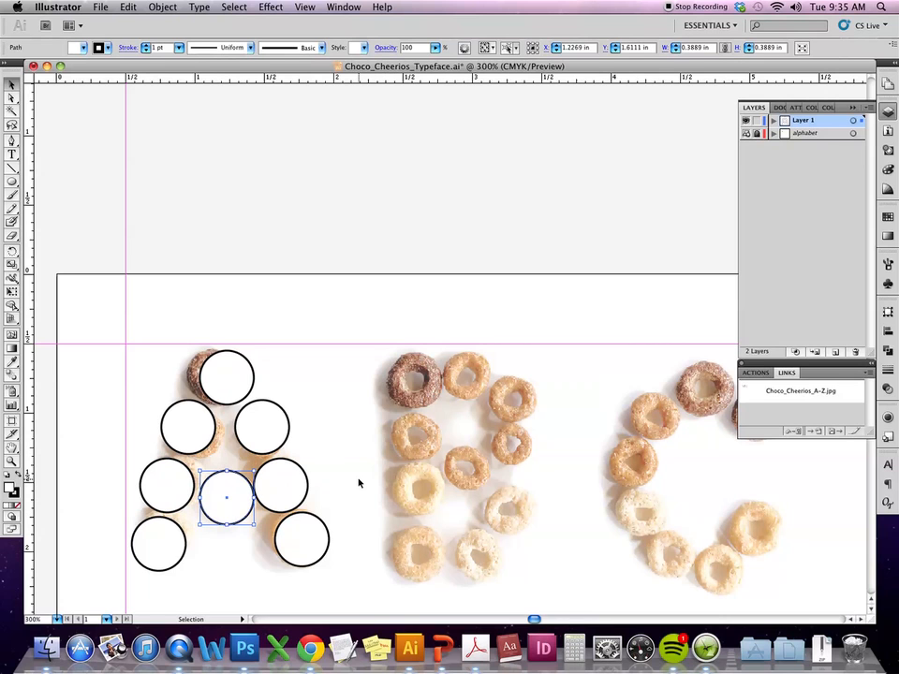
drag(130, 323, 164, 374)
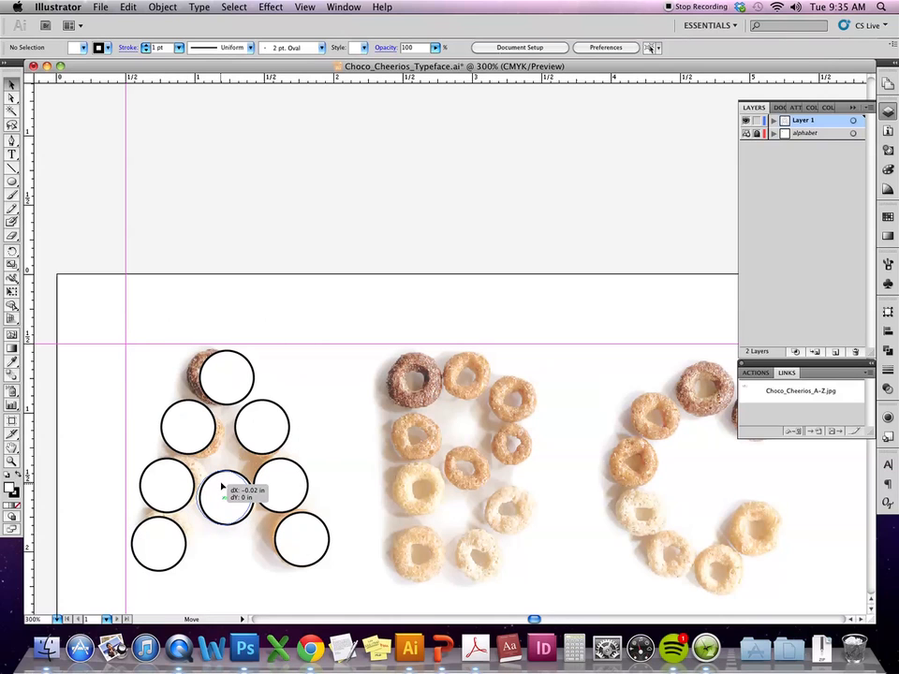
click(225, 486)
Give all eight circles of the letter A a black fill and no stroke.
mouse_move(319, 307)
mouse_down()
mouse_move(227, 516)
mouse_move(119, 518)
mouse_up()
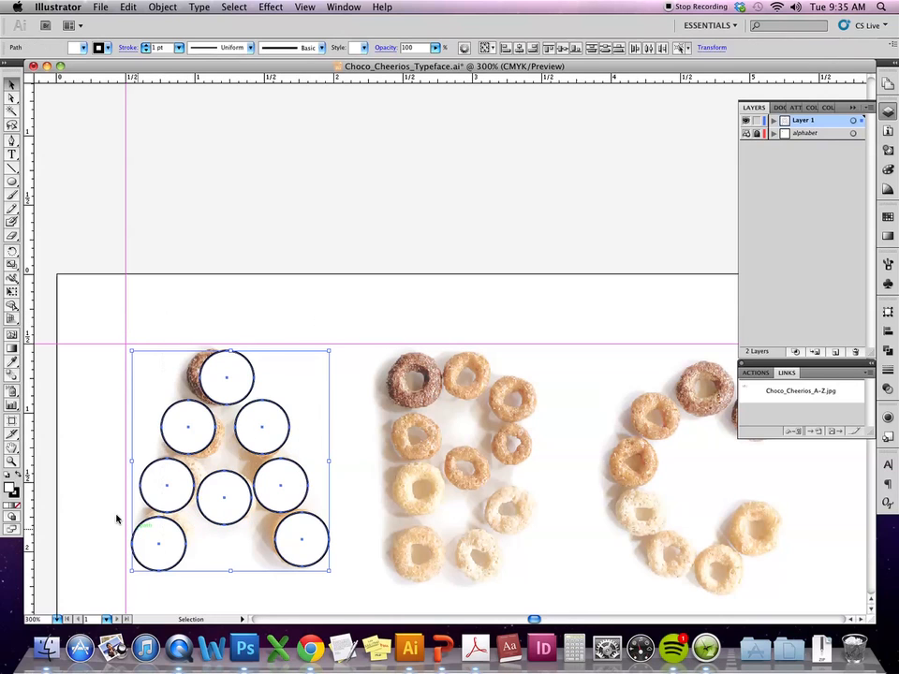
click(19, 483)
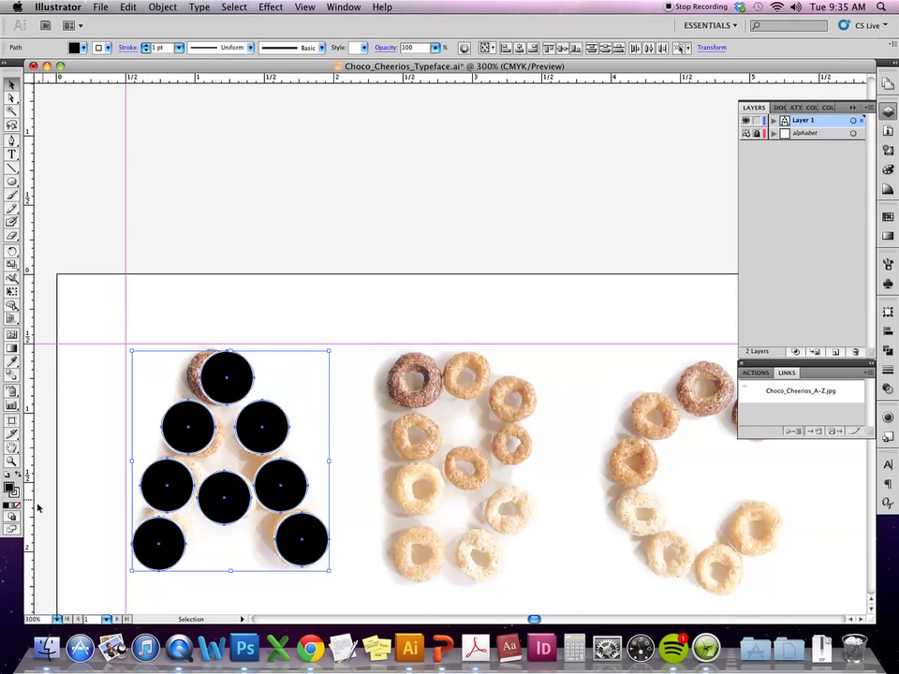
click(18, 507)
click(81, 492)
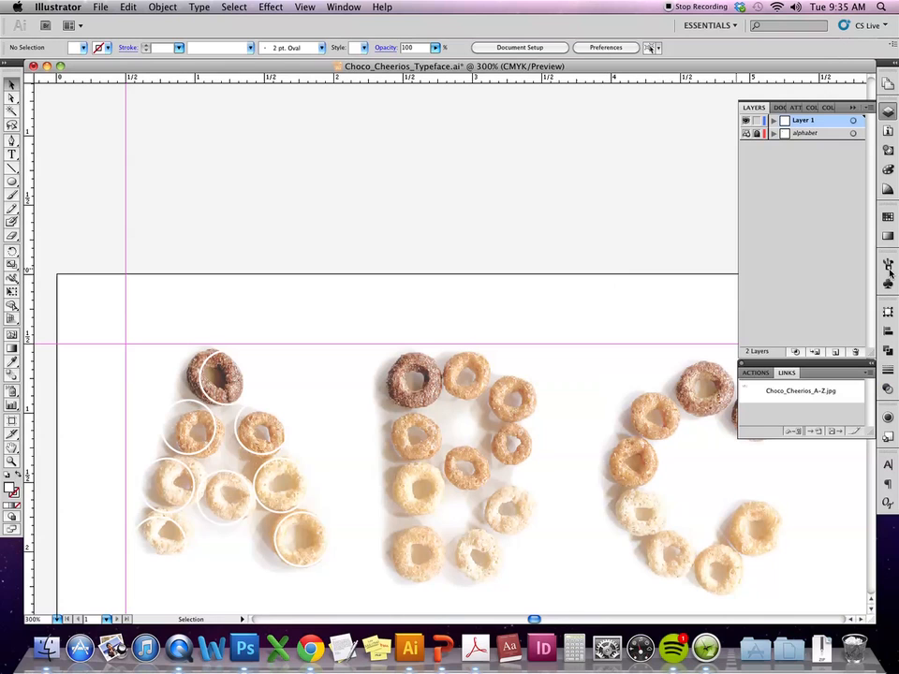
click(887, 216)
click(772, 226)
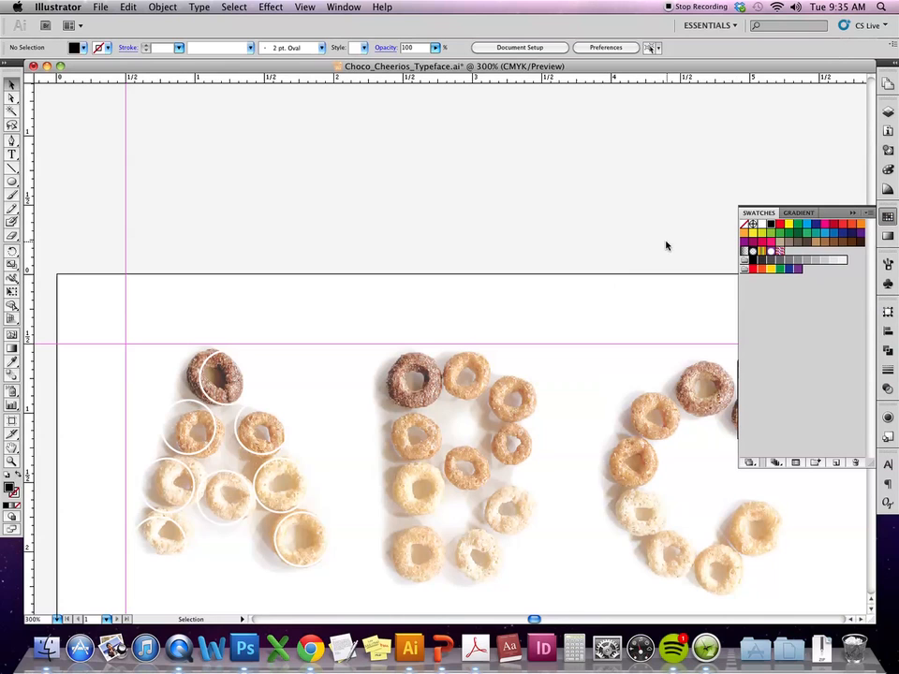
drag(104, 347, 315, 536)
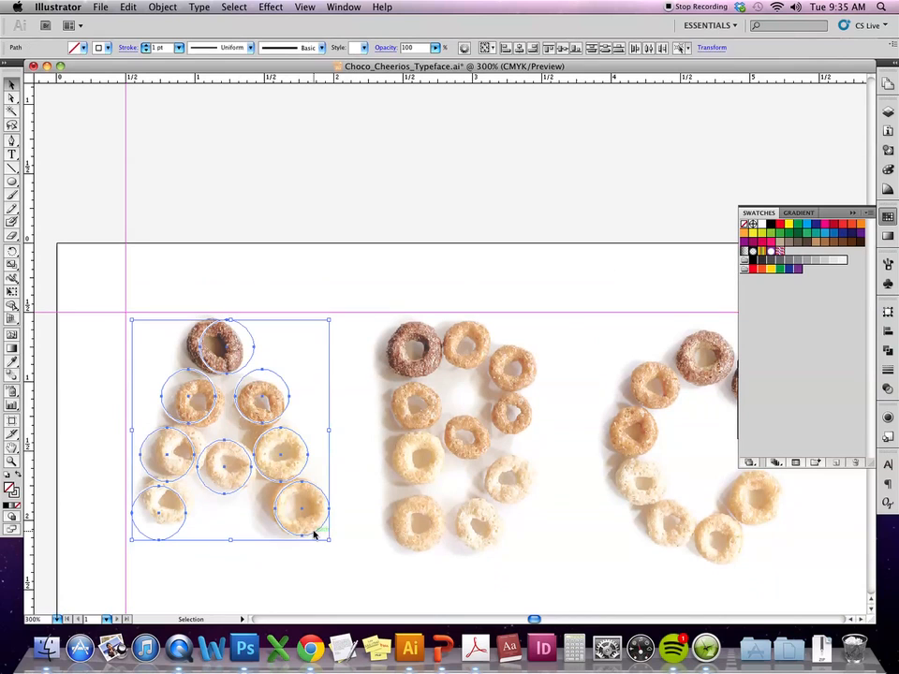
click(769, 228)
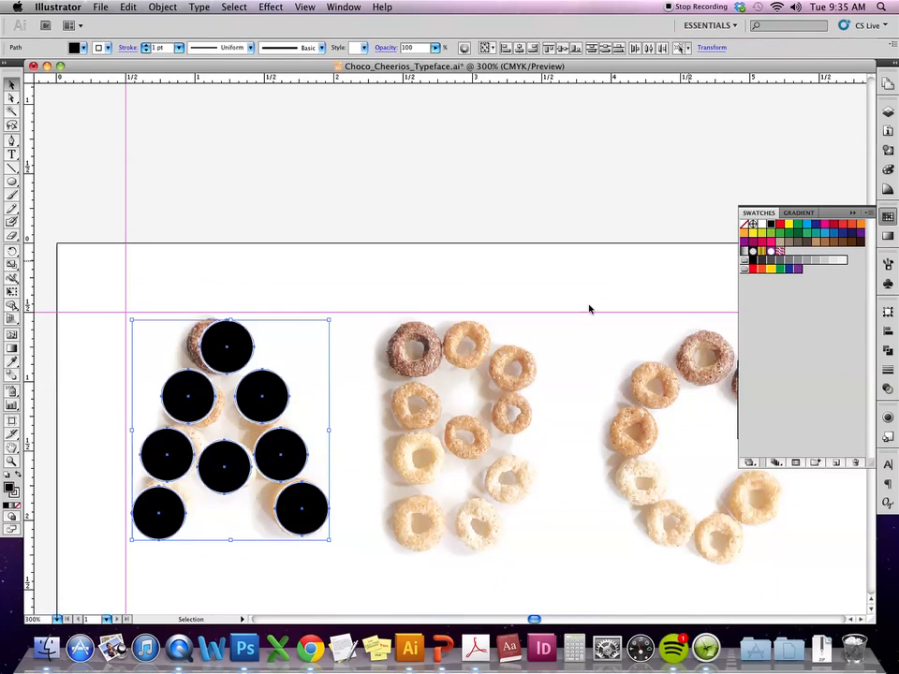
click(15, 495)
click(18, 506)
click(105, 461)
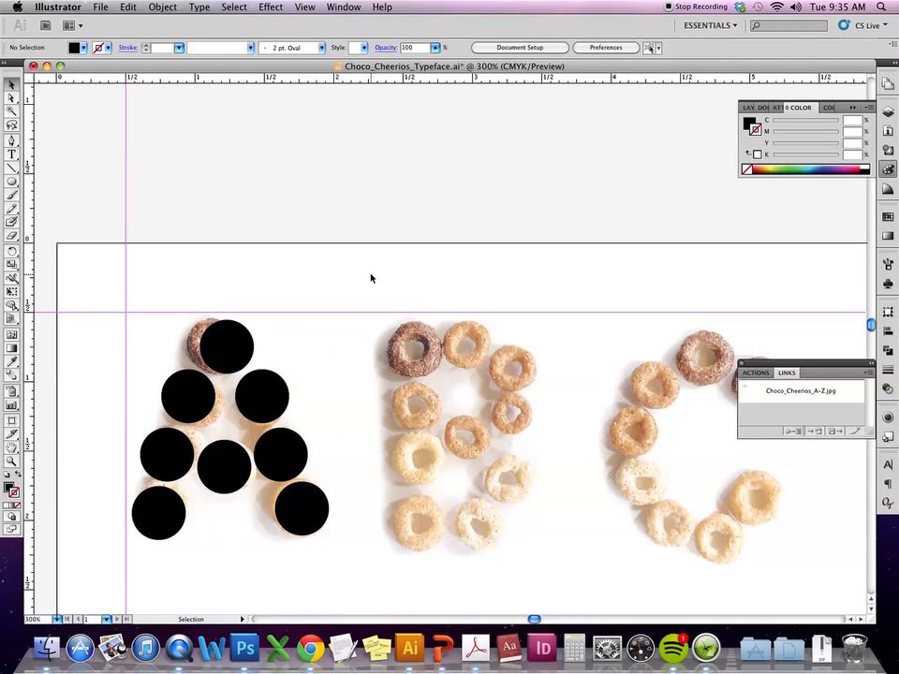
Move the seven lower circles of the letter A off the artboard, above it, and select the remaining top circle.
click(221, 351)
drag(343, 384, 140, 562)
drag(315, 509, 514, 84)
drag(384, 271, 553, 141)
click(281, 234)
click(232, 351)
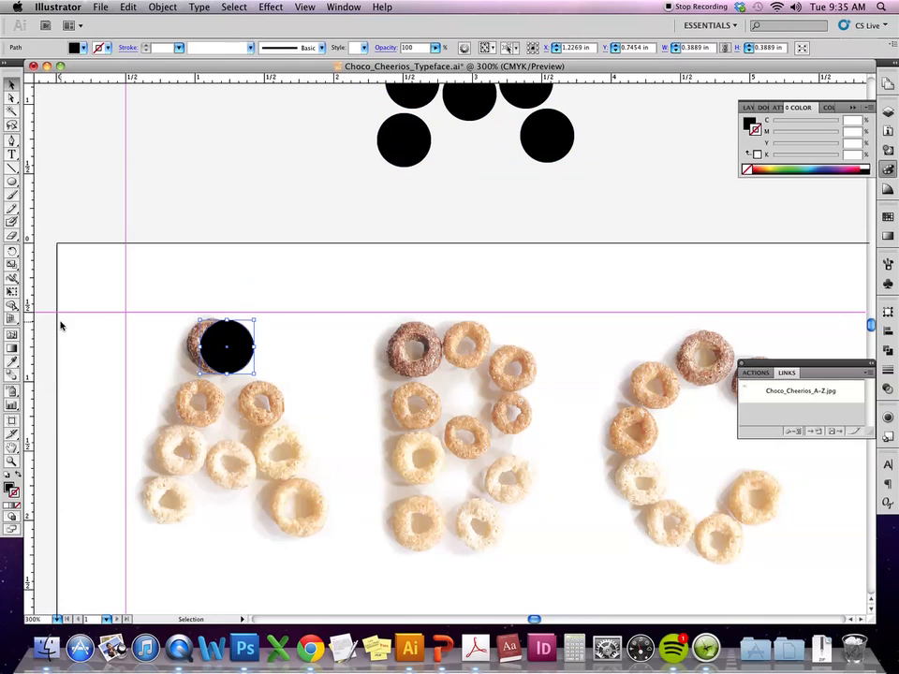
click(11, 184)
drag(11, 183, 28, 180)
drag(217, 336, 240, 360)
key(super+z)
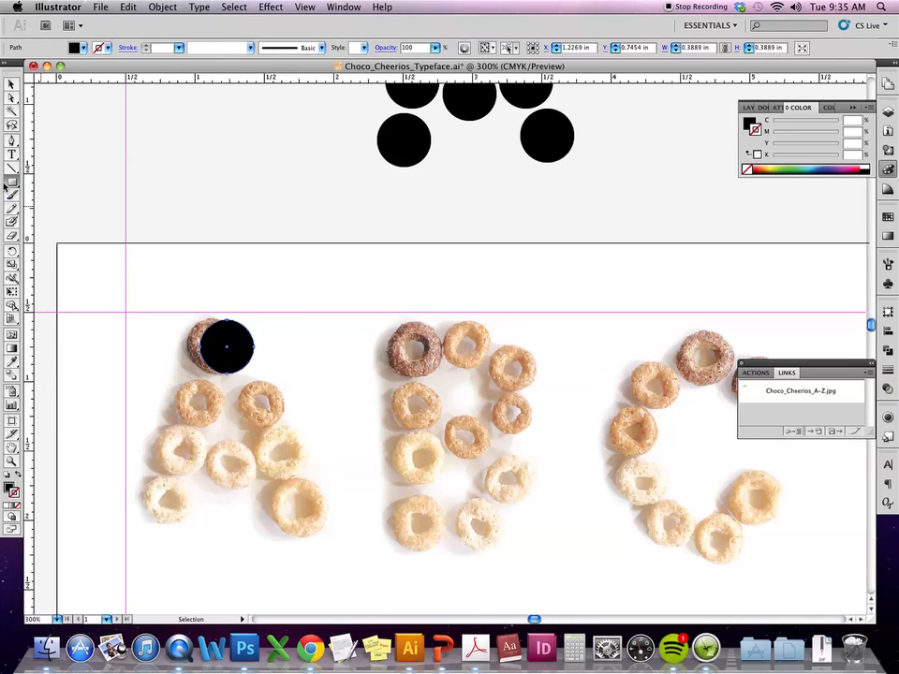
Reset the top circle to the default white fill and black stroke and draw a smaller circle inside it as the ring's hole.
drag(11, 181, 35, 208)
key(d)
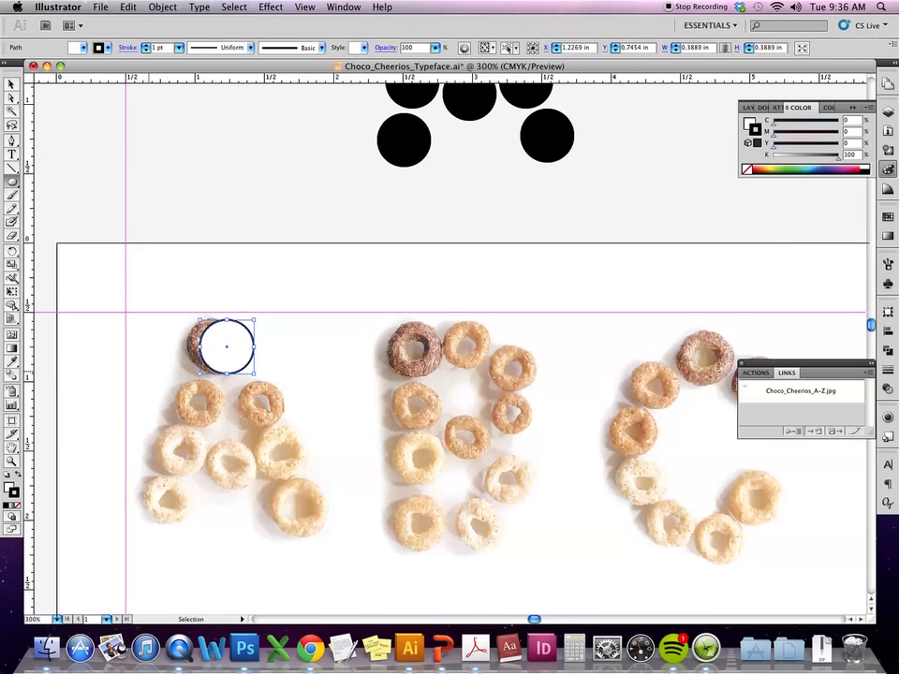
key(super+shift+a)
drag(217, 337, 240, 361)
click(11, 84)
click(246, 334)
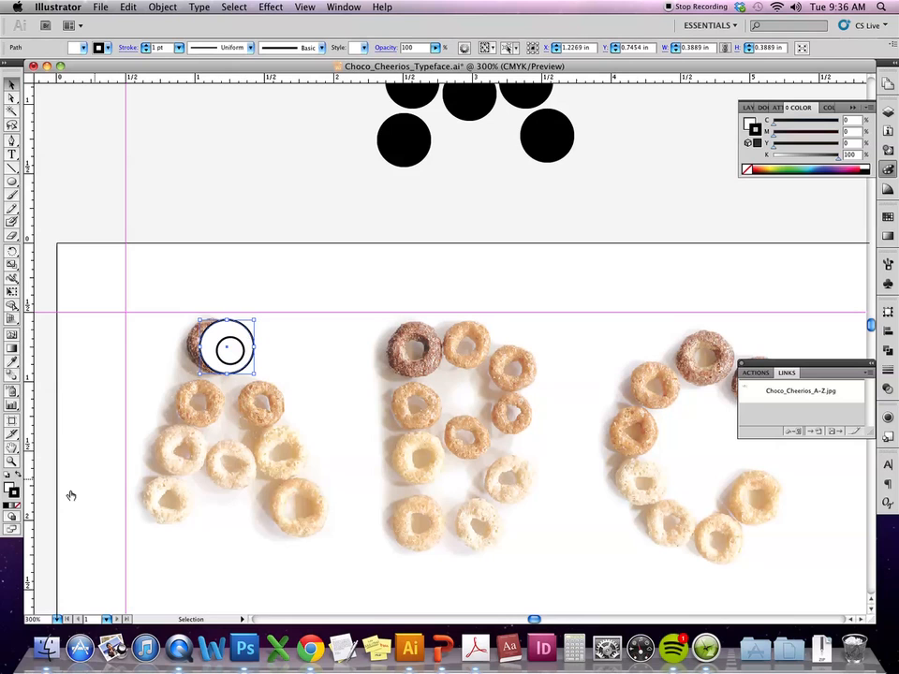
Remove the outer circle's fill, then centre the smaller circle inside it and place both over the letter A's top cereal.
click(8, 488)
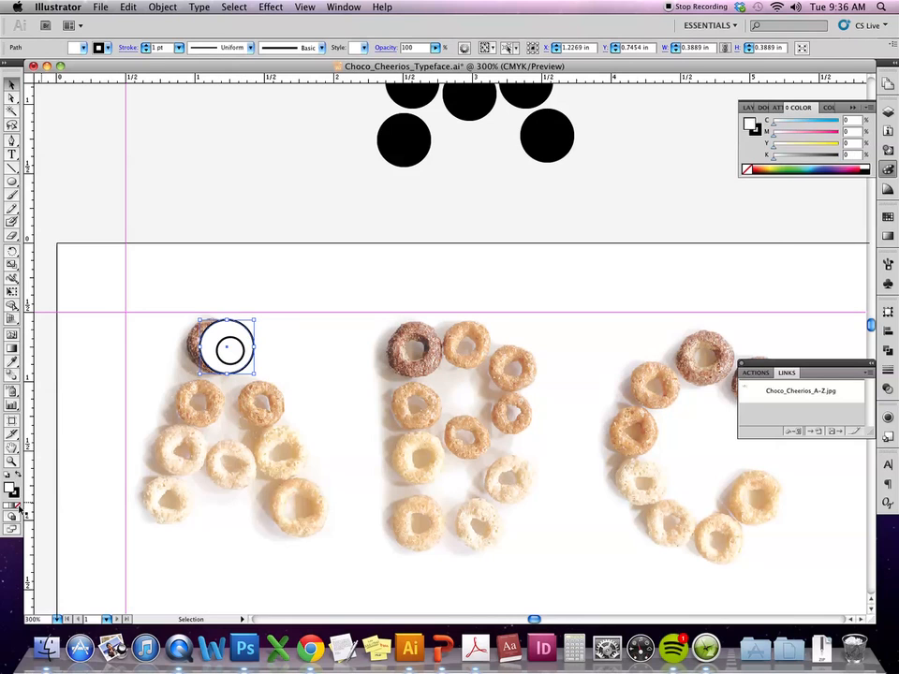
click(17, 506)
click(159, 398)
drag(252, 353, 164, 378)
click(224, 357)
click(259, 331)
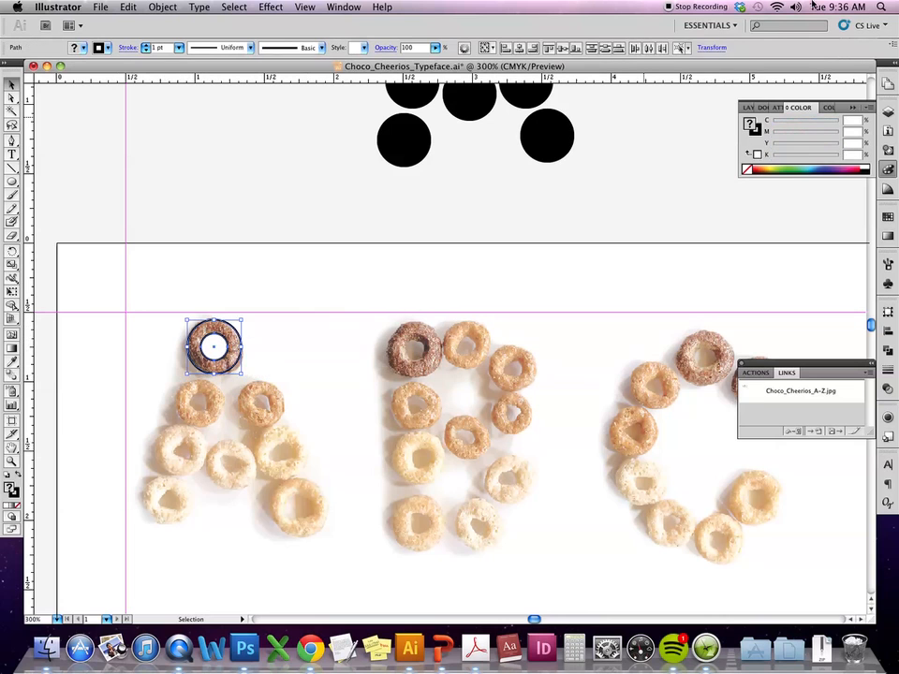
Subtract the inner circle from the outer circle with Minus Front and give the resulting ring a black fill and no stroke.
click(891, 350)
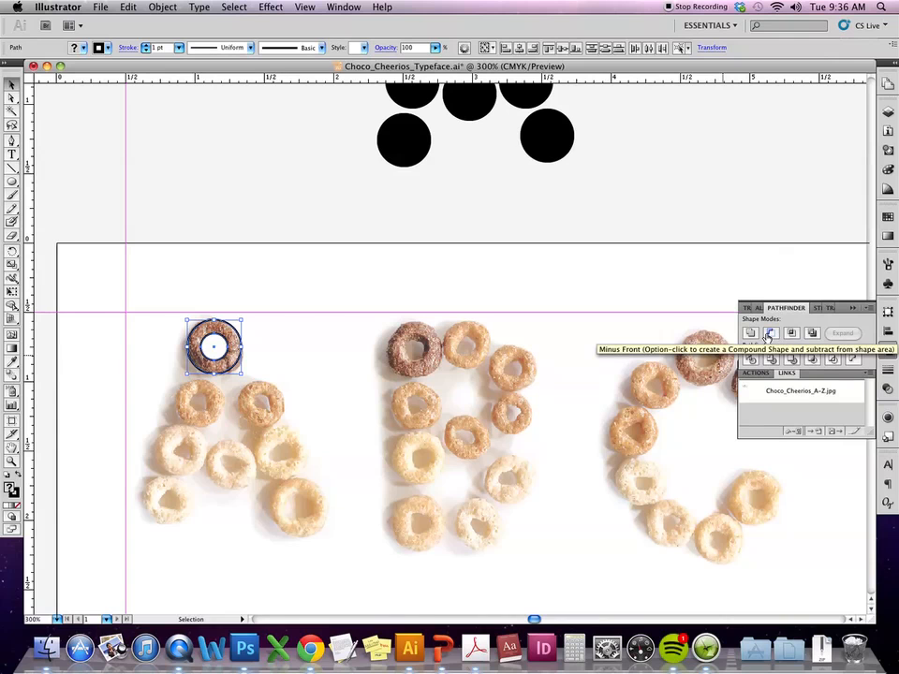
click(768, 334)
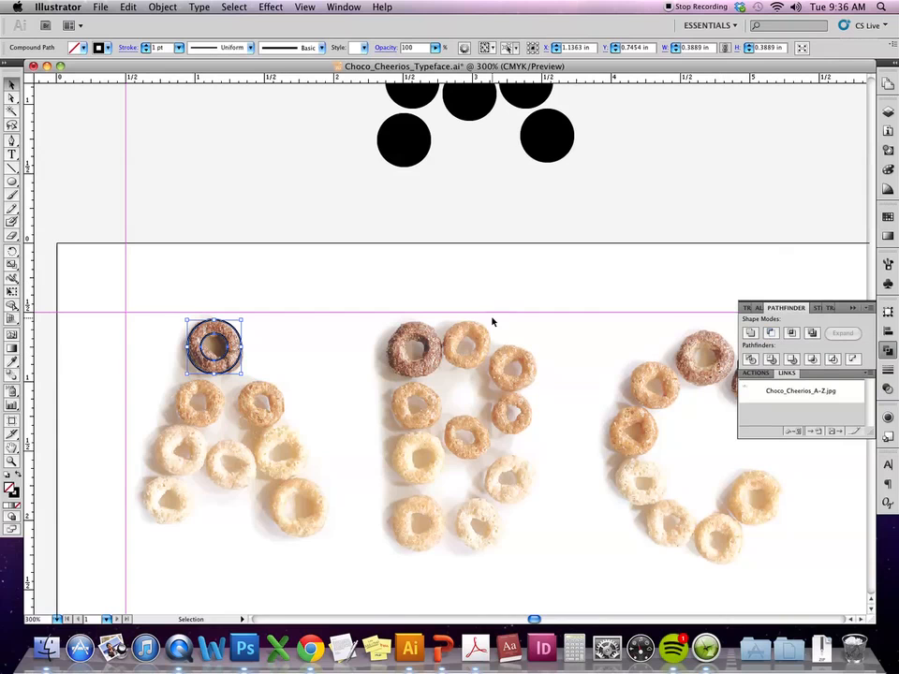
click(16, 476)
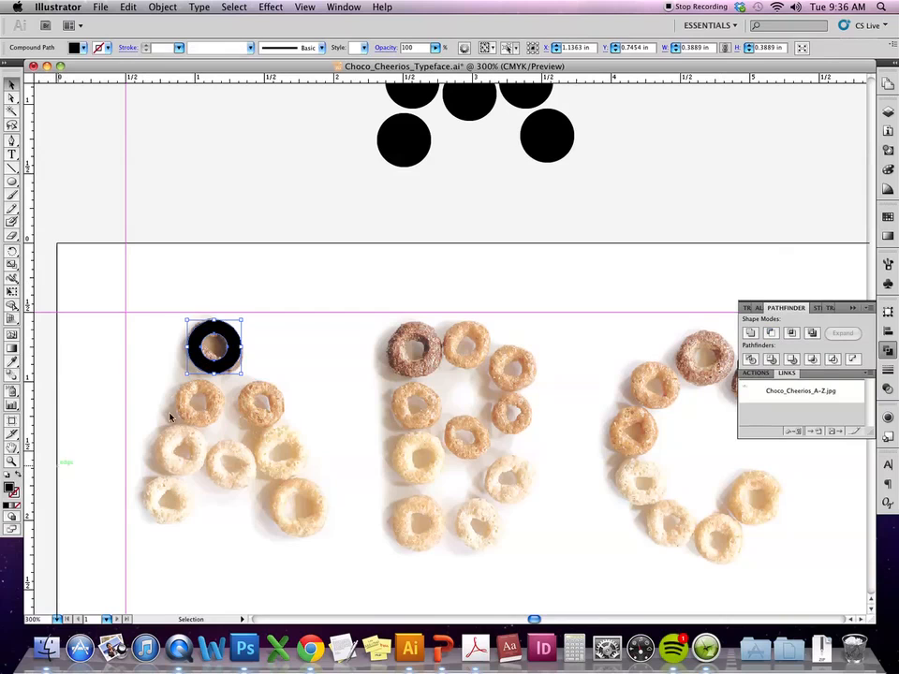
click(311, 394)
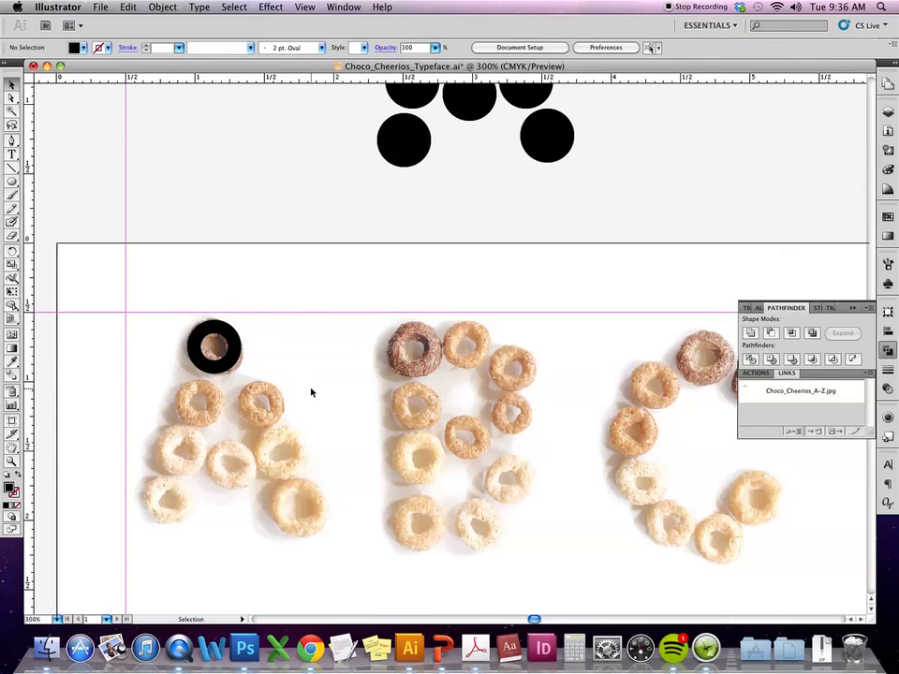
Duplicate the top ring three times, placing the copies diagonally down the letter A's left leg.
drag(234, 349, 160, 523)
click(215, 416)
click(195, 412)
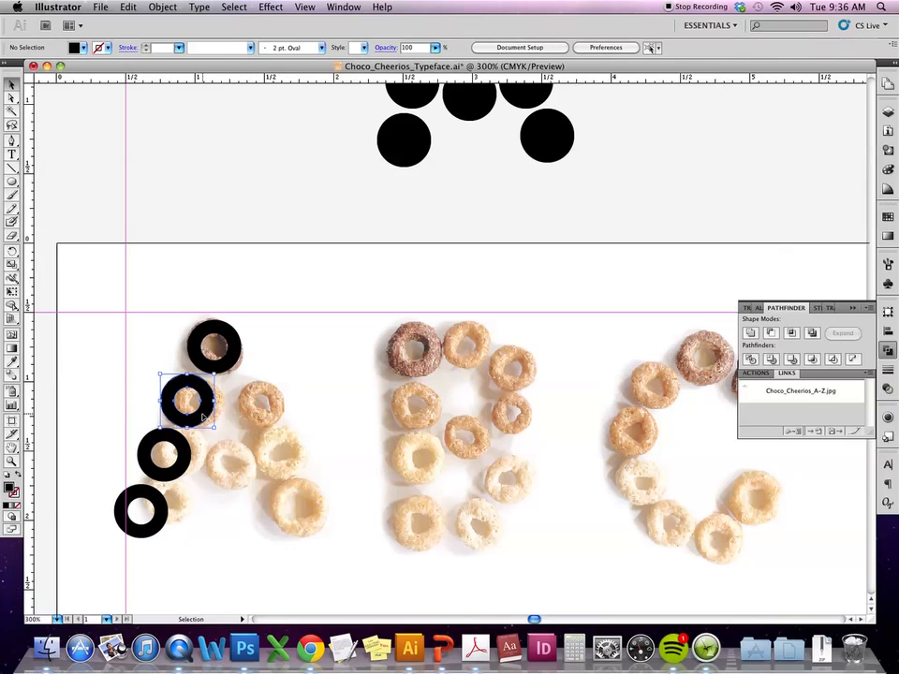
Duplicate the left leg's rings across to form the letter A's right leg and its middle crossbar ring.
drag(195, 422, 264, 425)
drag(177, 473, 295, 476)
drag(162, 530, 319, 542)
drag(177, 480, 237, 480)
click(237, 541)
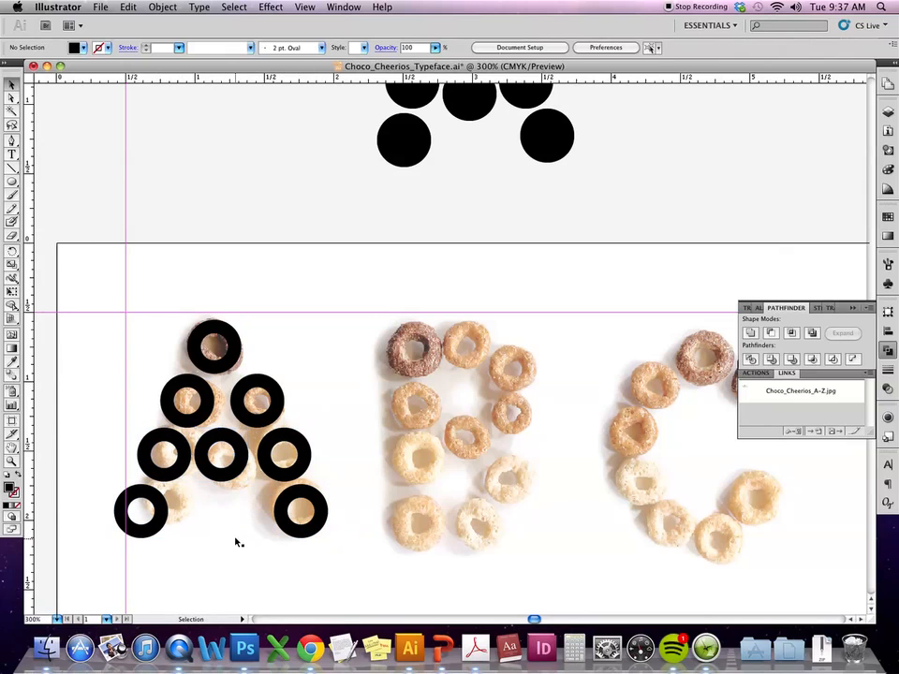
Shift the top ring slightly right and draw a vertical line about 2.84 in long through its centre, with a 1 pt black stroke.
drag(221, 361, 228, 361)
click(279, 340)
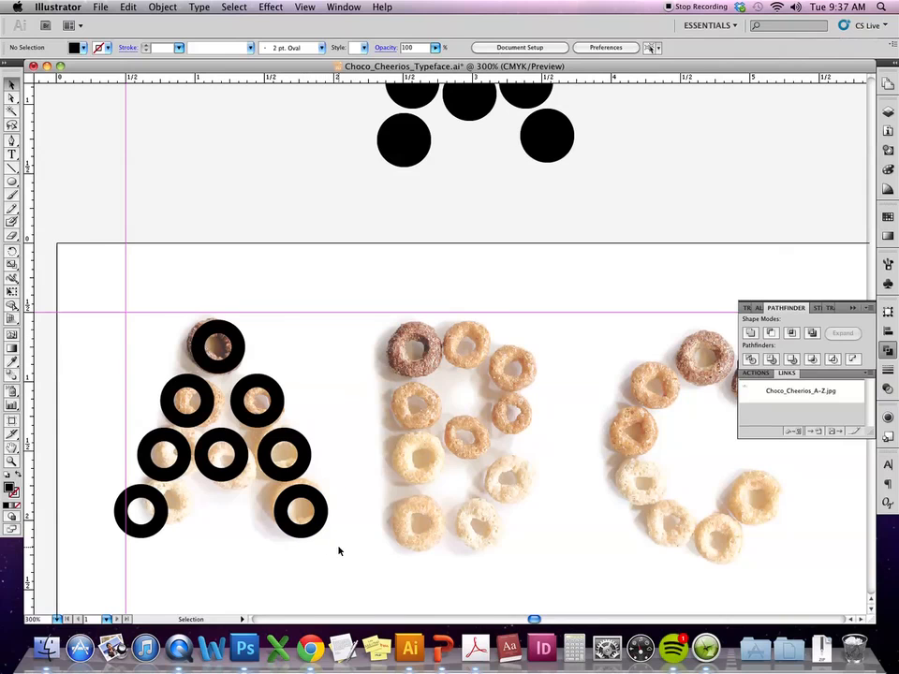
drag(347, 567, 267, 375)
click(13, 168)
drag(214, 209, 222, 596)
click(11, 84)
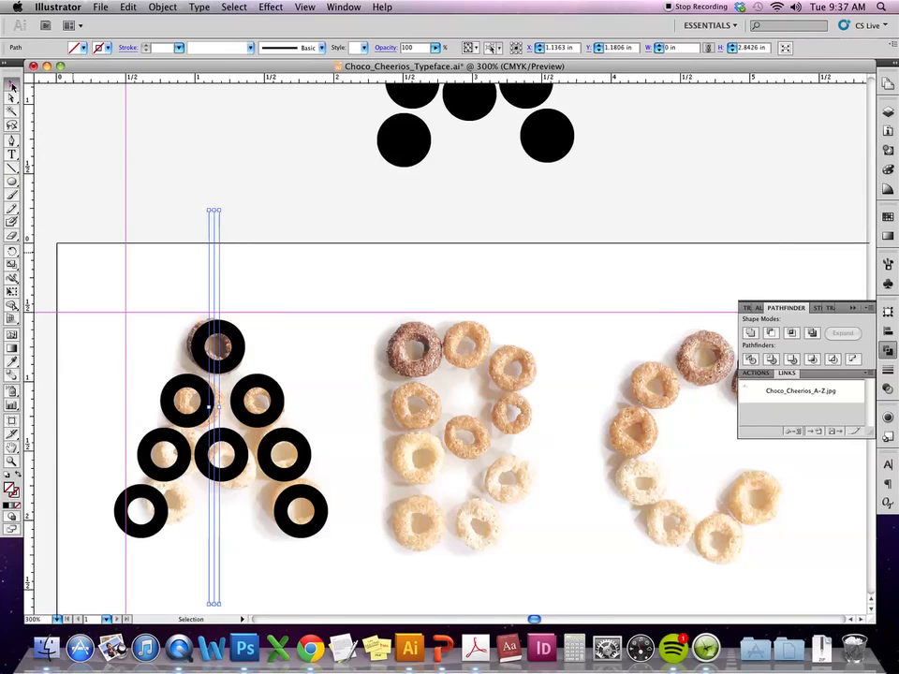
click(8, 477)
drag(217, 243, 220, 247)
click(263, 244)
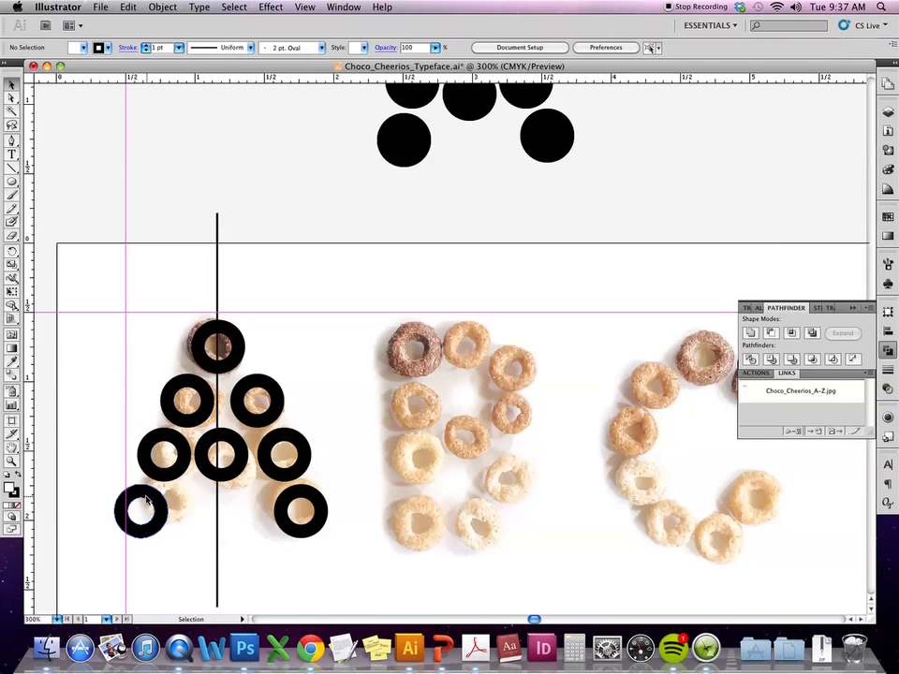
Delete the letter A's right-leg and crossbar rings, then adjust the lowest left ring to even out the left leg's spacing.
drag(345, 569, 230, 385)
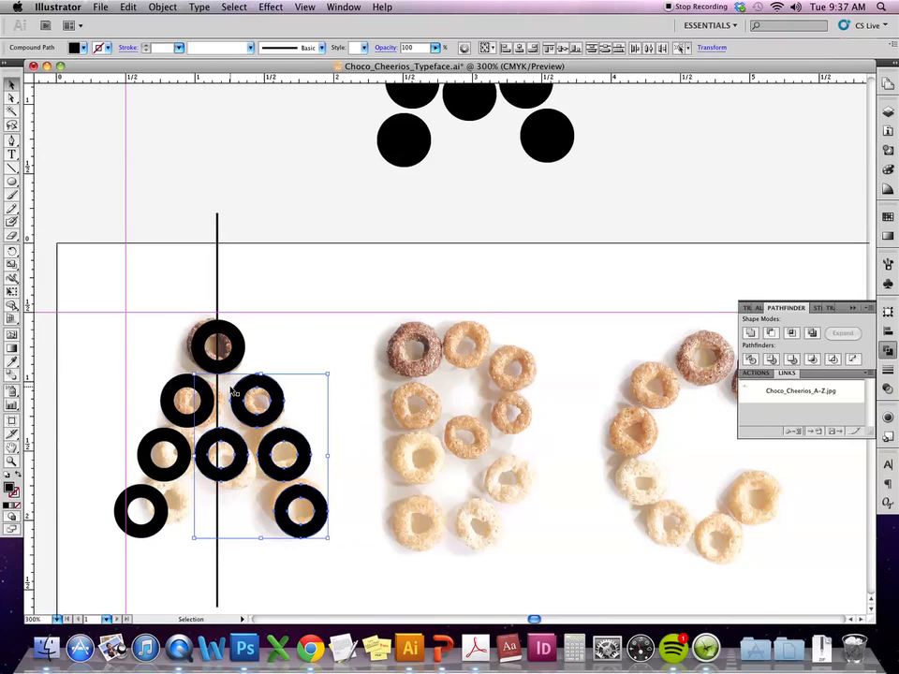
key(Delete)
click(178, 448)
drag(178, 448, 178, 450)
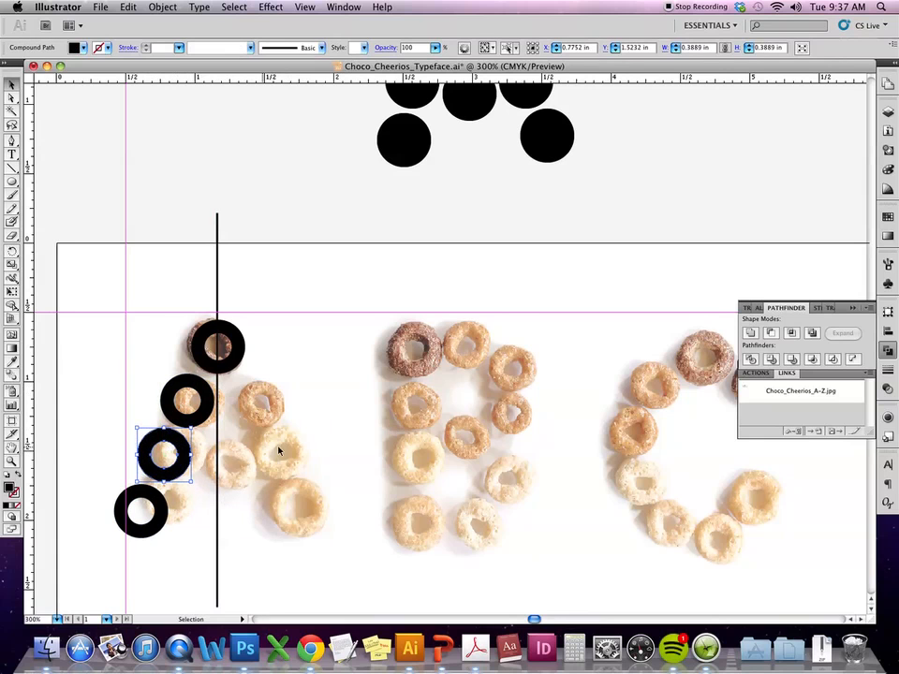
click(303, 443)
click(155, 506)
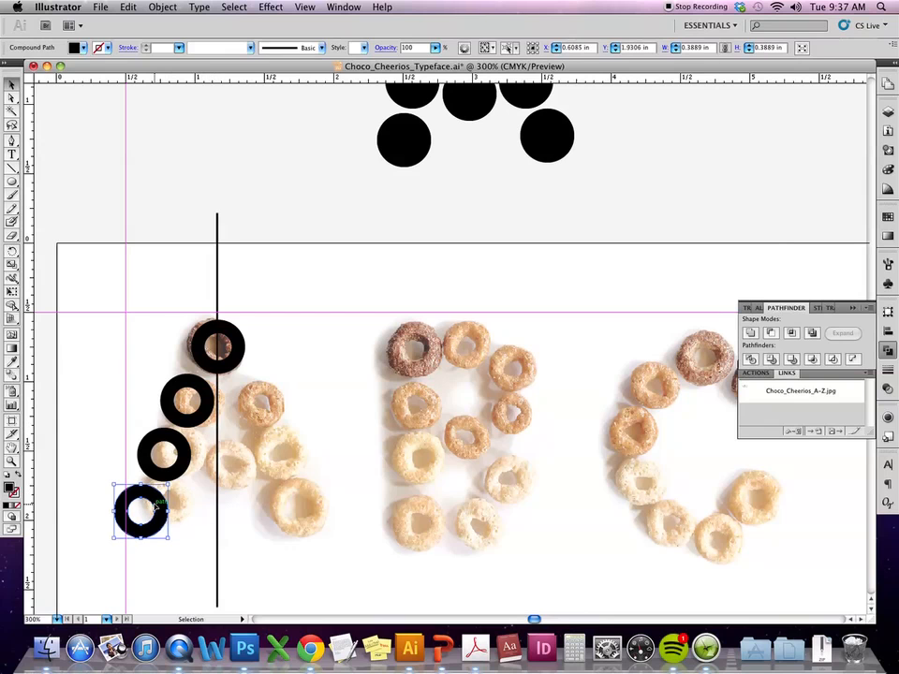
Duplicate the three left-leg rings to the other side of the centre line and flip the copies horizontally to form the right leg.
drag(101, 372, 177, 541)
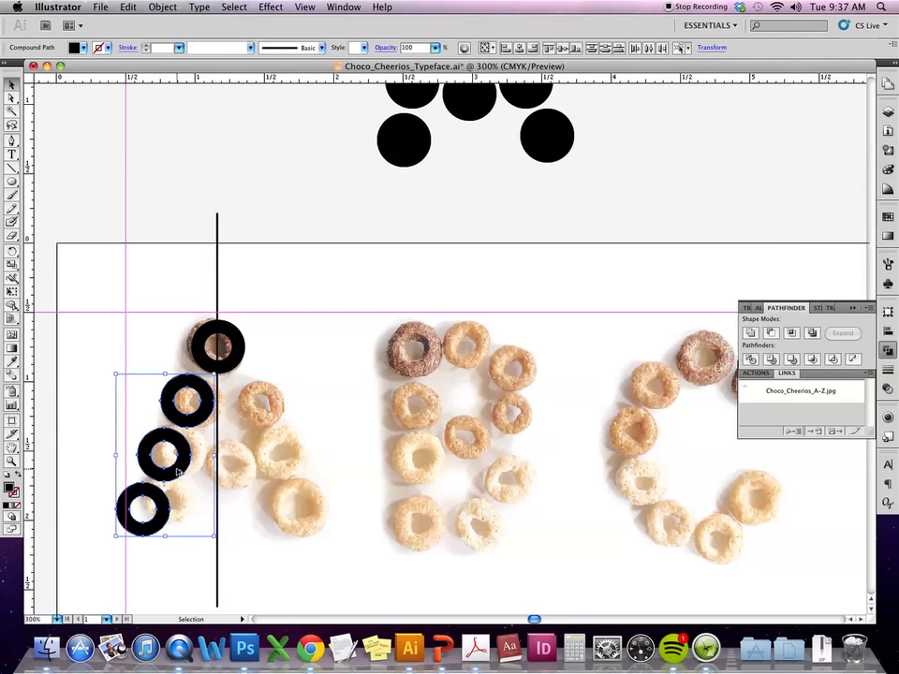
drag(178, 473, 178, 473)
drag(183, 461, 288, 465)
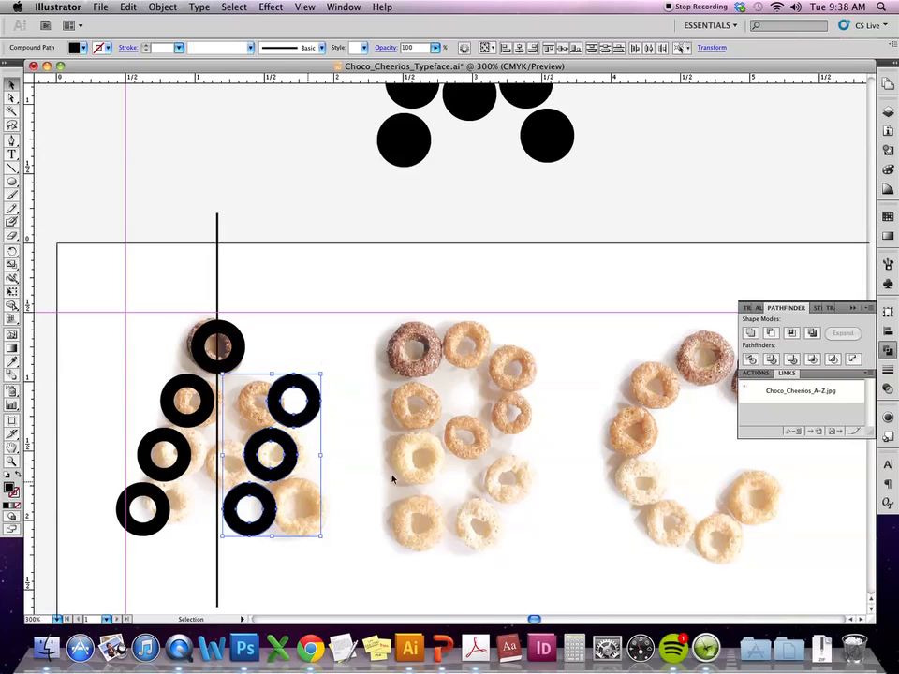
click(828, 308)
click(746, 309)
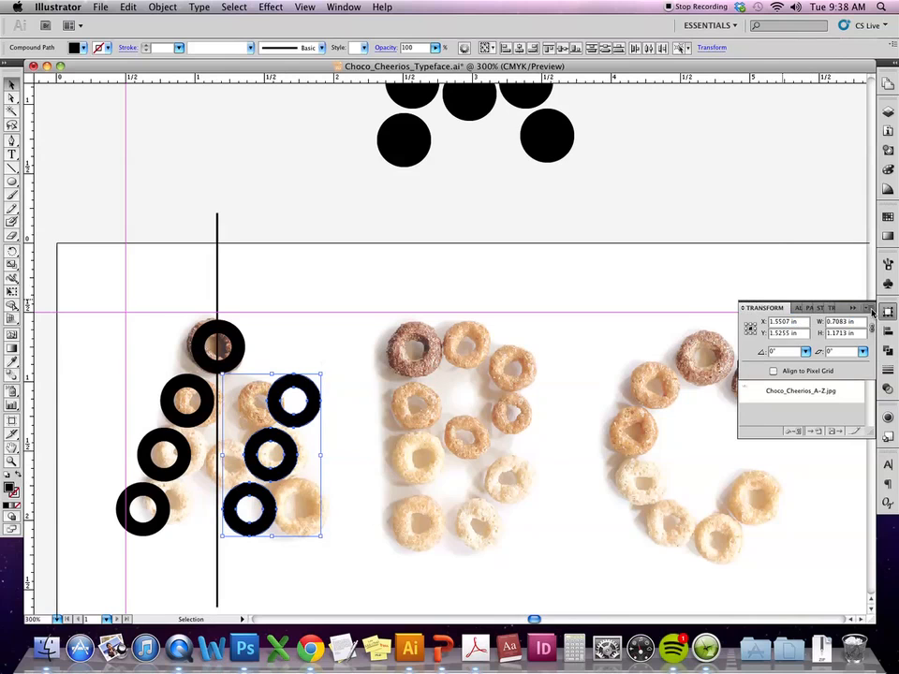
click(870, 309)
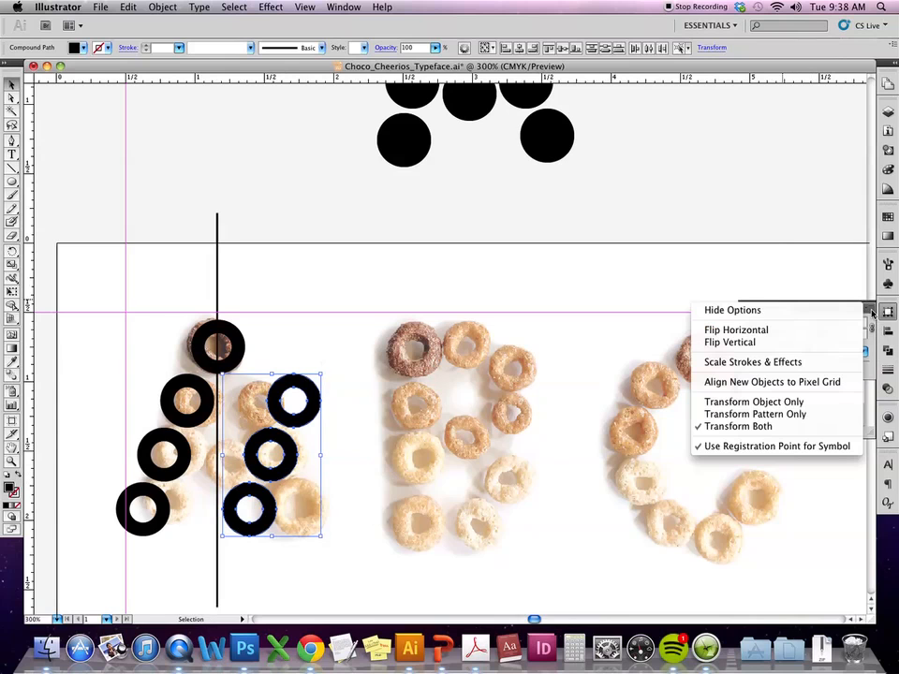
click(806, 333)
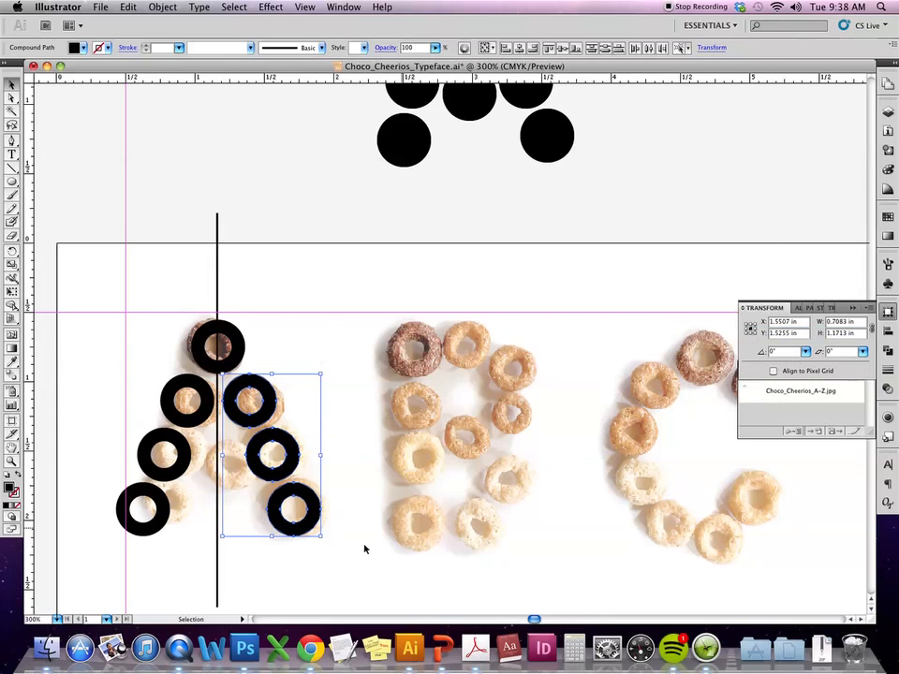
click(378, 573)
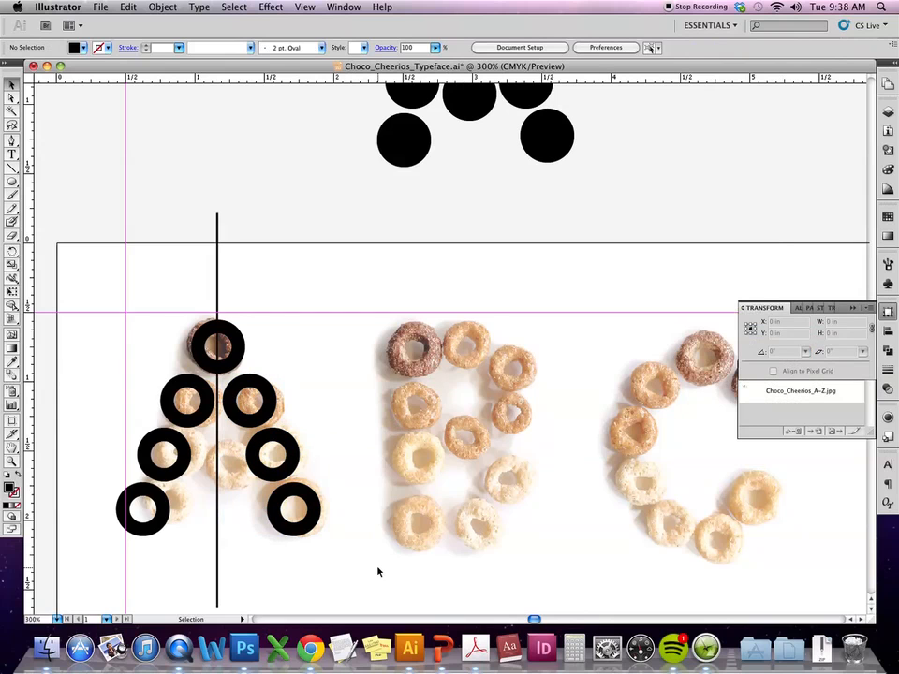
Nudge the vertical centre line slightly right to place it midway between the letter A's two legs.
drag(333, 602, 287, 388)
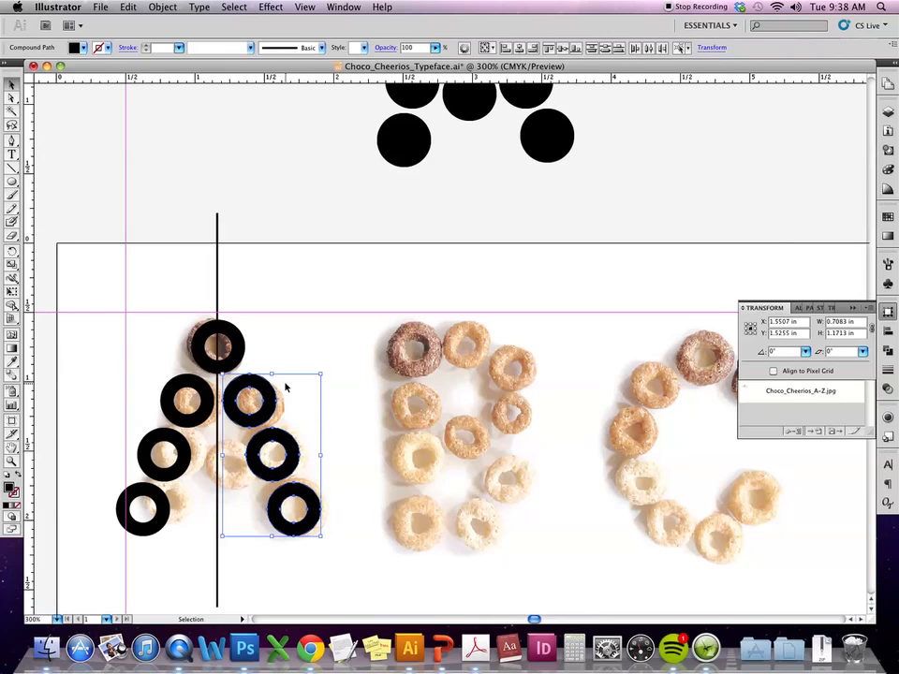
click(219, 311)
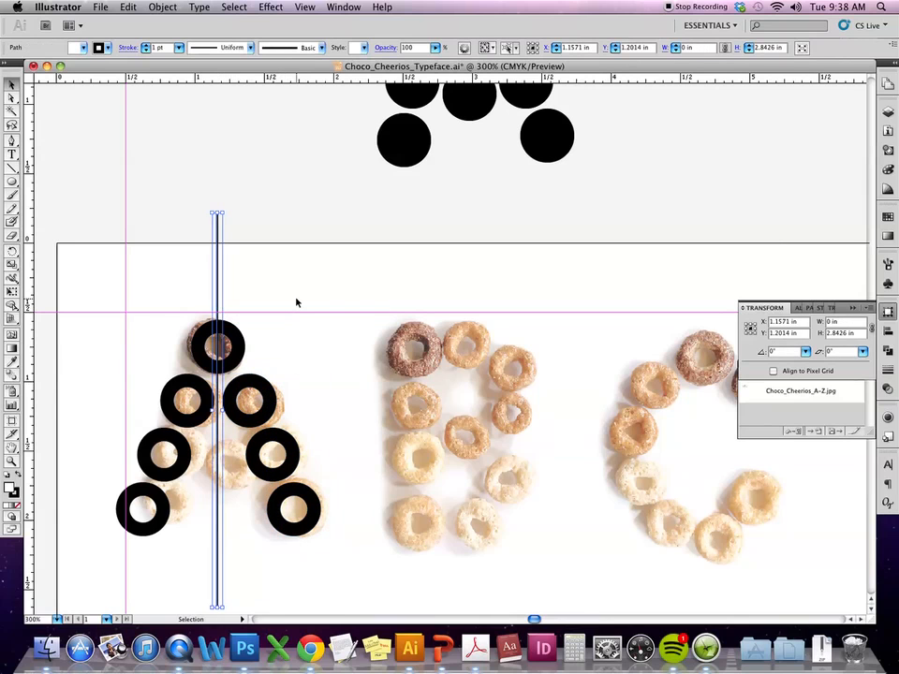
key(Right)
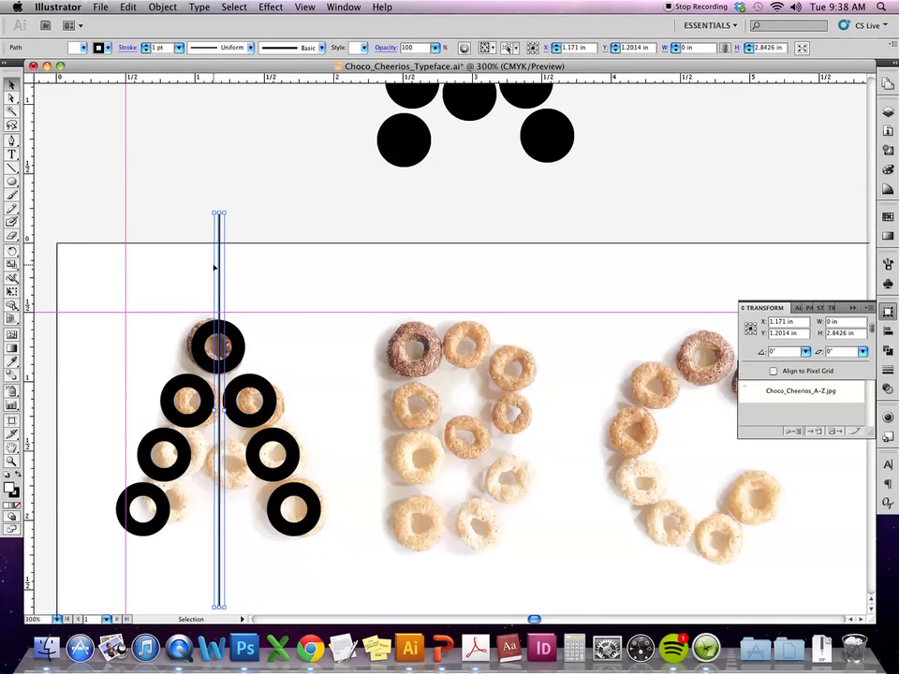
click(323, 368)
Duplicate the left leg's middle ring onto the centre line as the letter A's crossbar, and fine-tune the line's alignment.
click(183, 471)
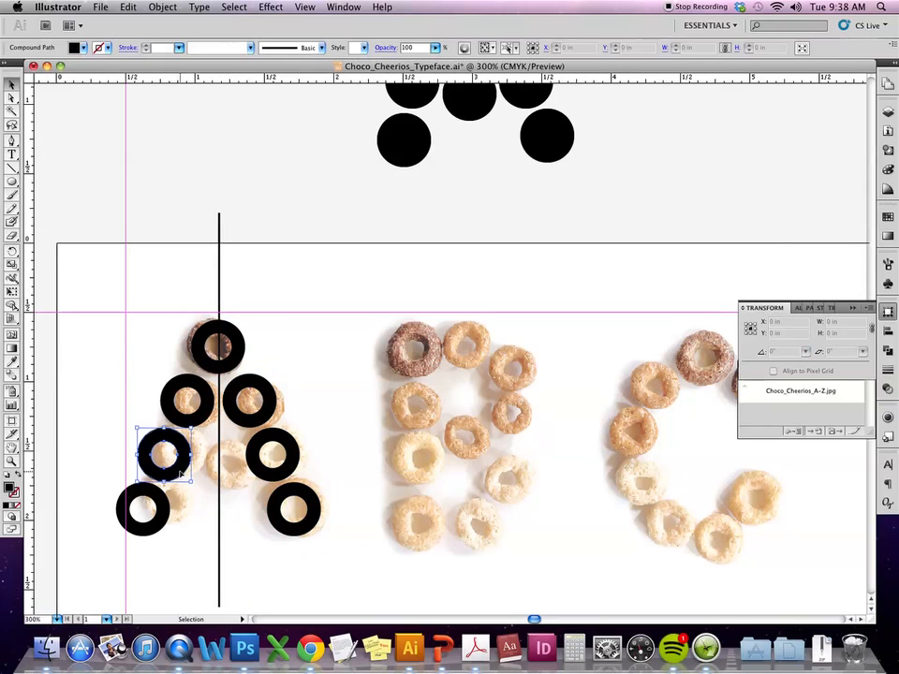
click(220, 465)
mouse_move(220, 465)
mouse_down()
mouse_move(183, 479)
mouse_move(230, 480)
mouse_up()
click(178, 476)
click(319, 374)
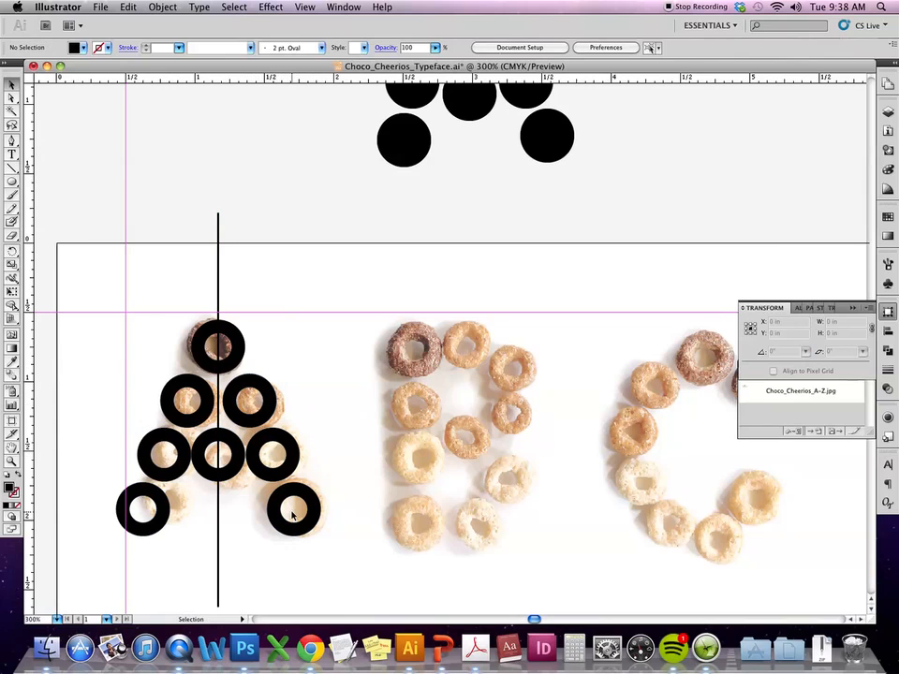
Cover every cereal of the letter B template with copies of the black ring, scaling each copy to match its cereal's size.
drag(526, 454, 400, 443)
drag(465, 360, 424, 315)
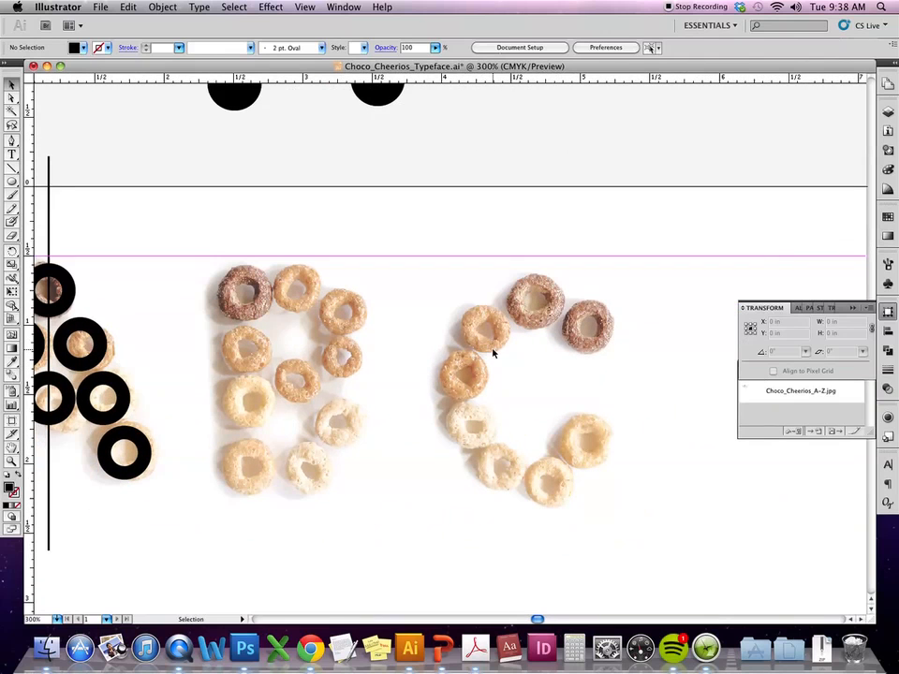
click(101, 350)
drag(99, 358, 261, 306)
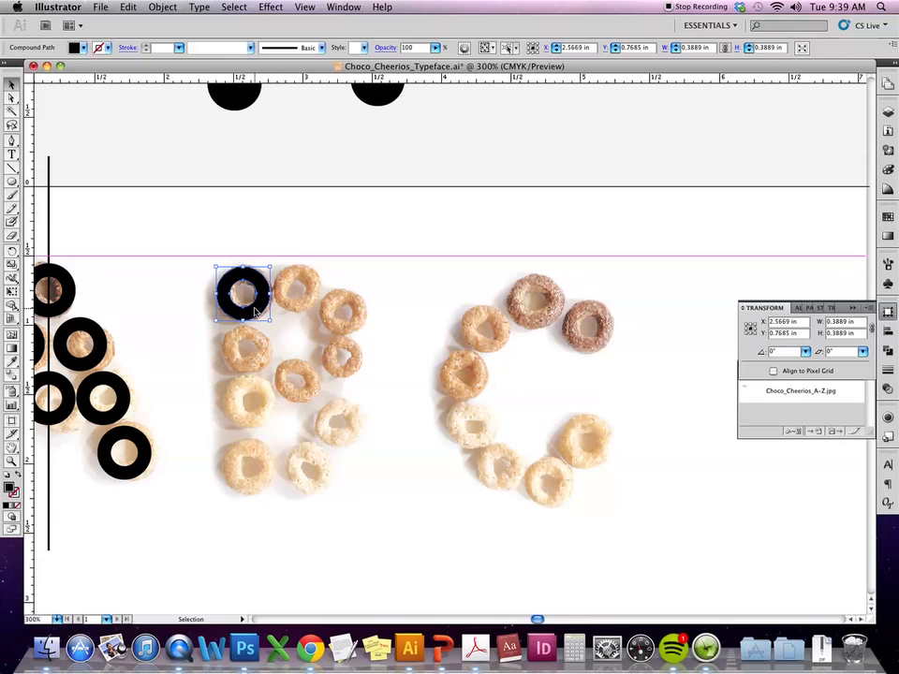
drag(256, 312, 264, 371)
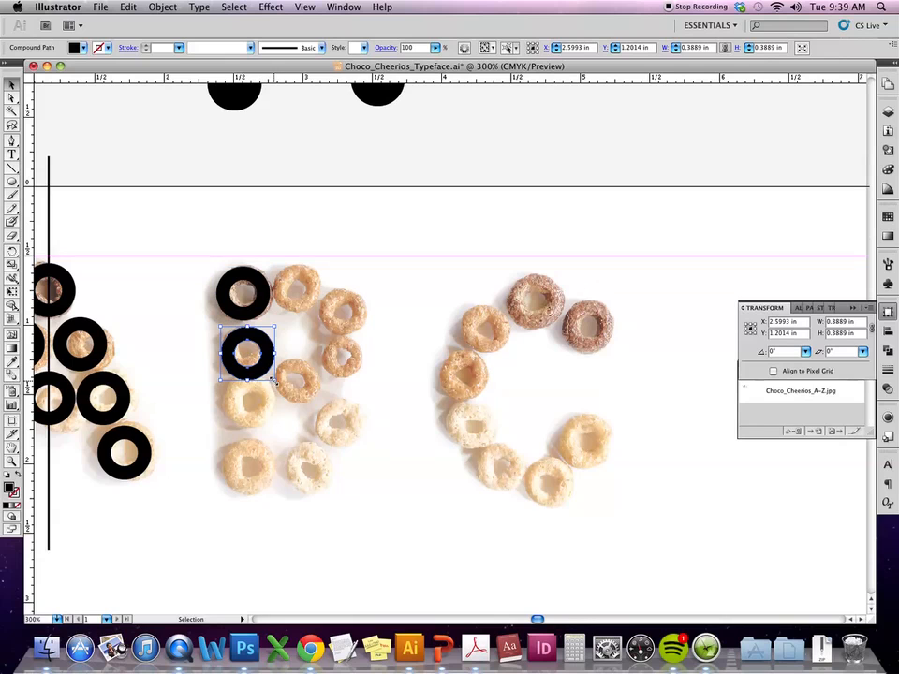
drag(274, 383, 314, 300)
click(409, 434)
drag(260, 547, 336, 542)
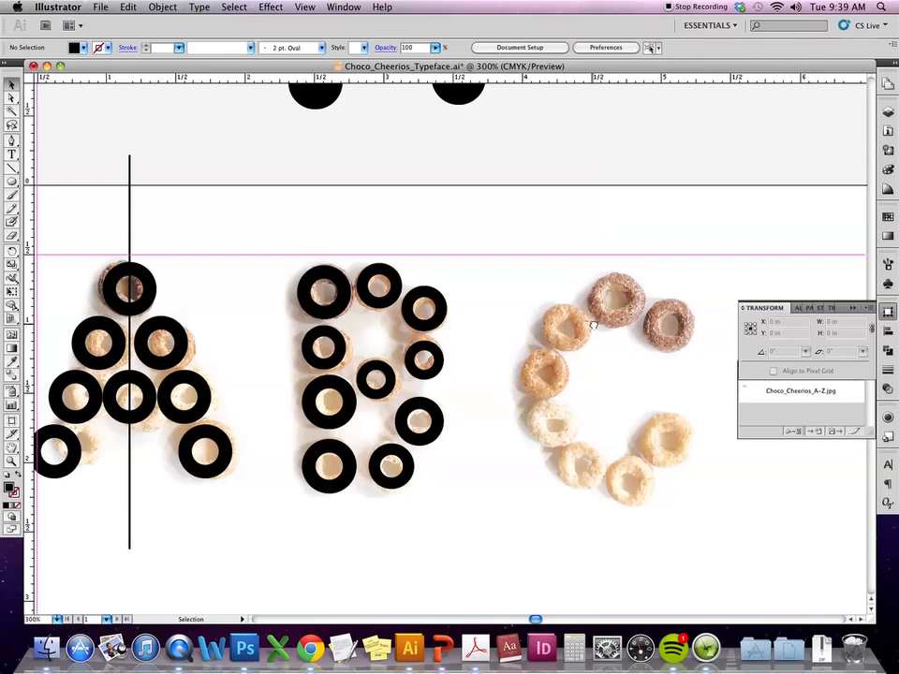
Trace the outer edge of the letter C's topmost cereal with the Pen tool, using curved segments around to its upper-left side.
drag(622, 388, 399, 380)
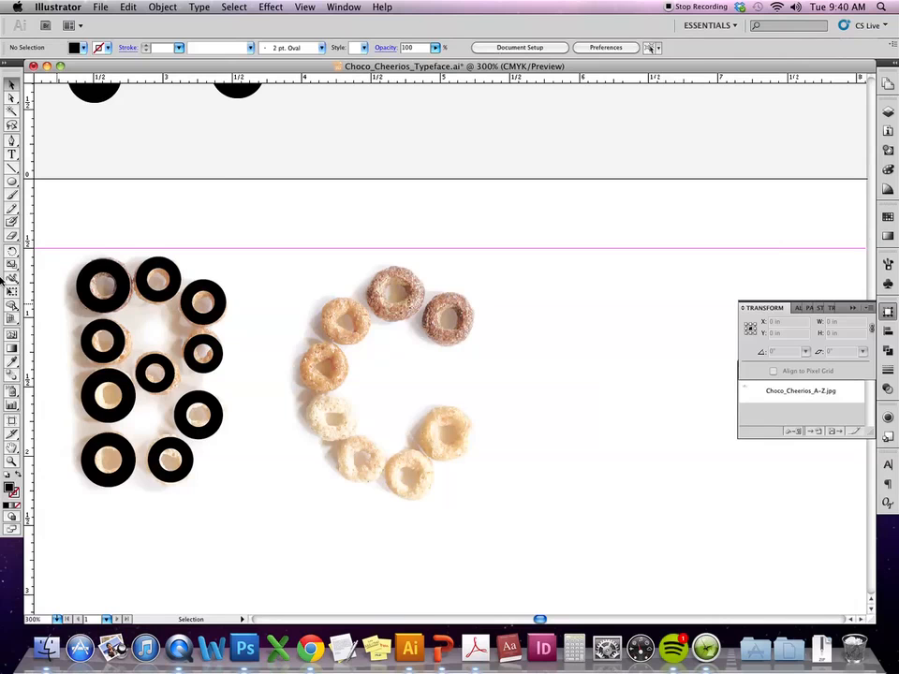
click(13, 145)
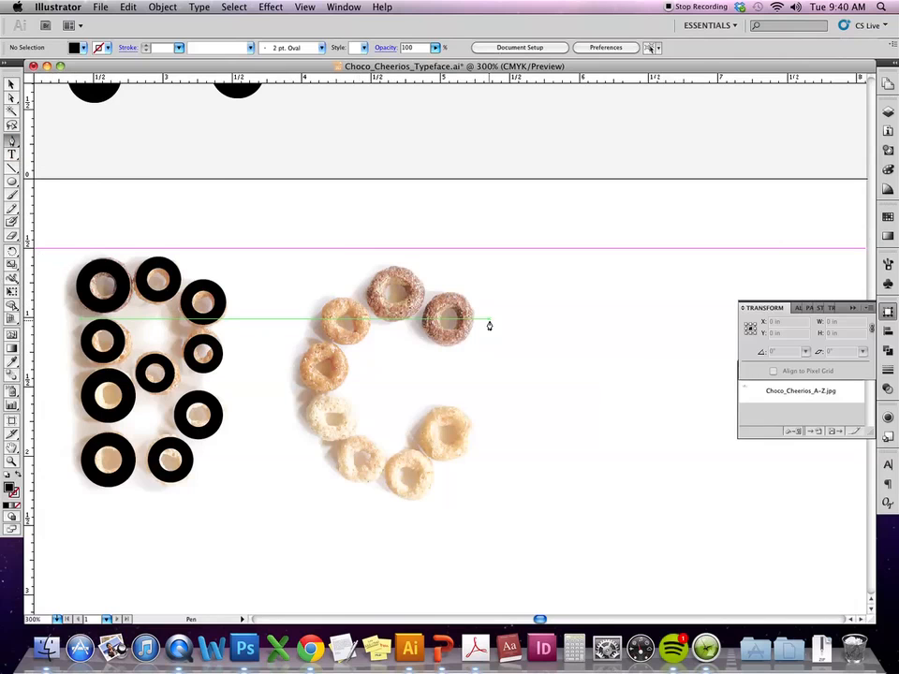
key(super+equal)
key(super+equal)
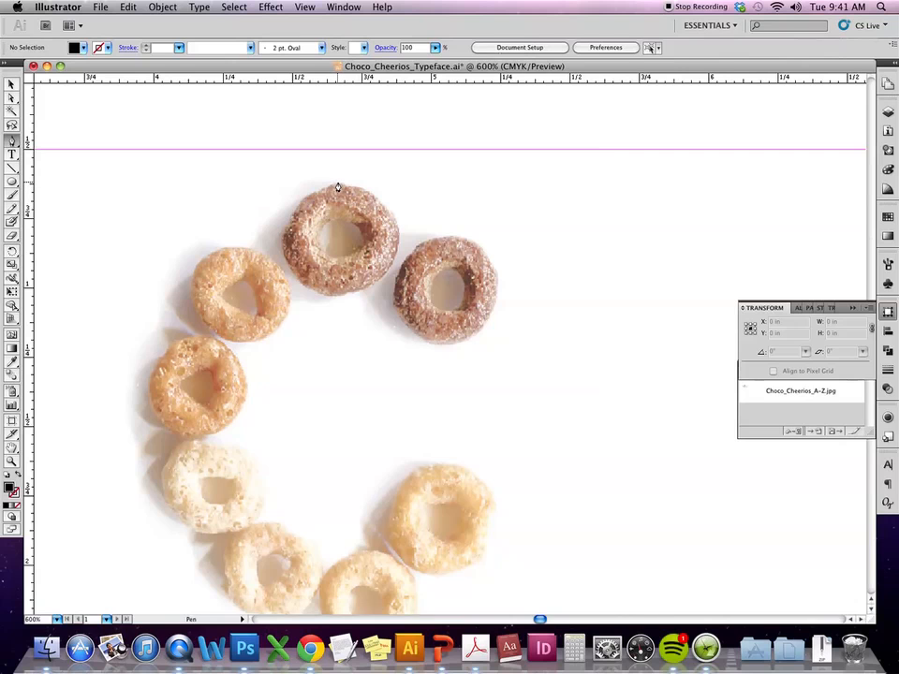
drag(339, 188, 400, 296)
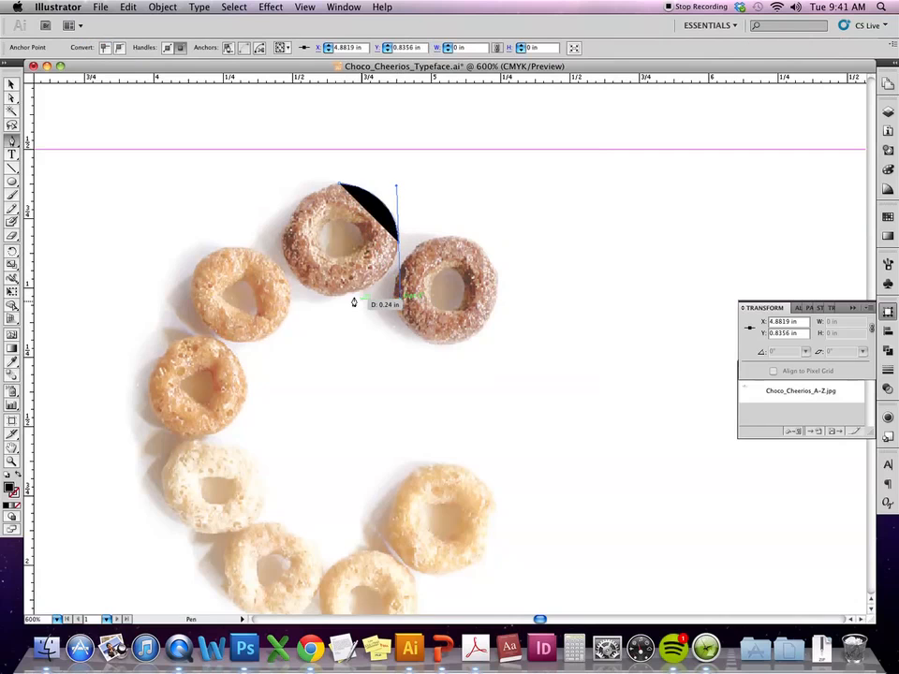
click(325, 300)
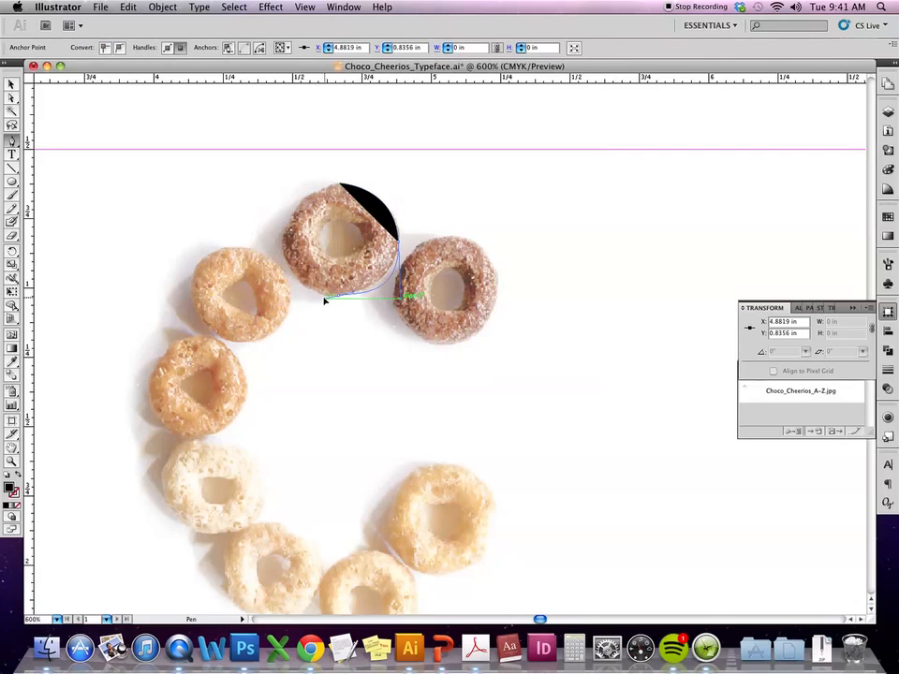
key(super+z)
drag(301, 279, 341, 167)
Move the traced outline's lower-left anchor slightly outward with the Direct Selection tool to match the cereal's edge.
click(10, 84)
click(10, 97)
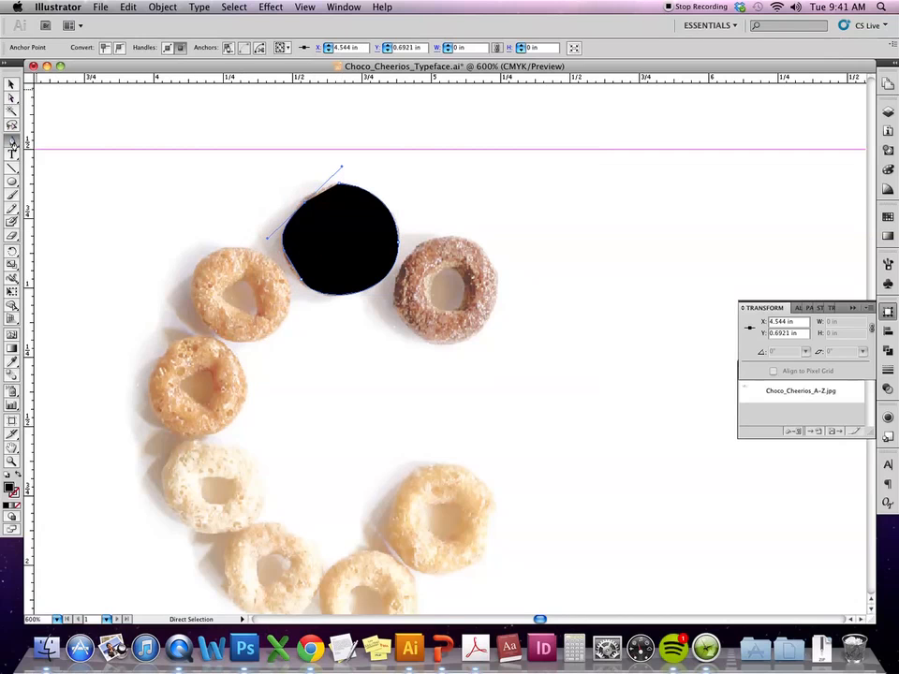
click(303, 281)
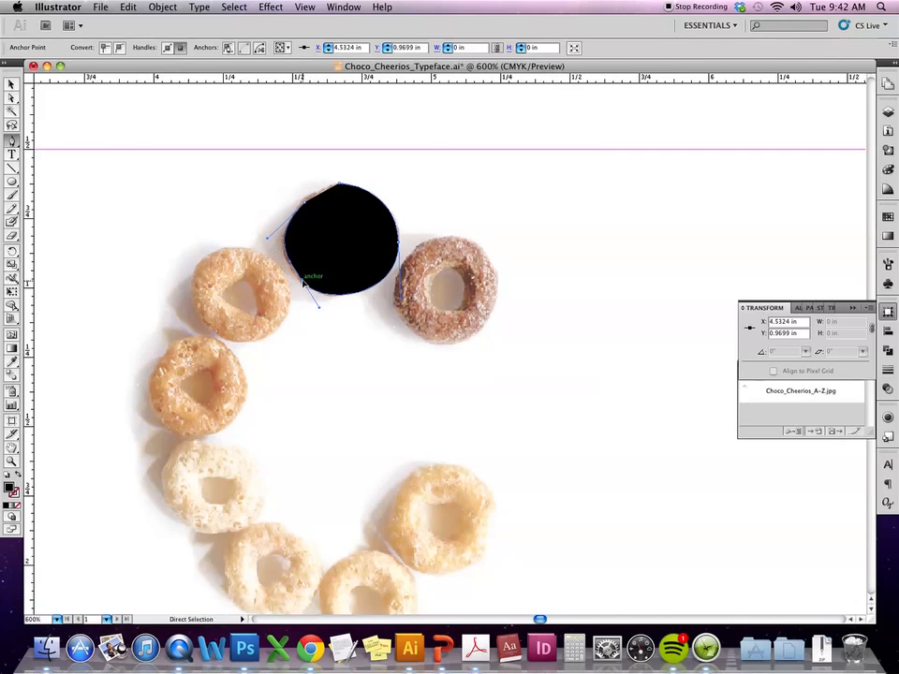
drag(300, 280, 297, 280)
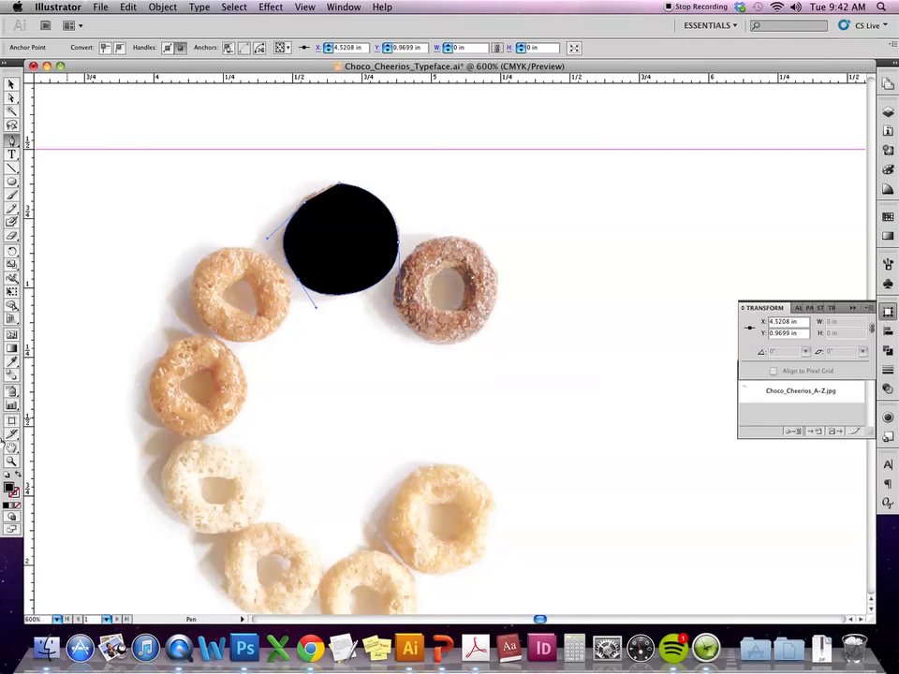
Swap the outline's fill and stroke and remove the fill, leaving only a black stroke over the cereal.
click(6, 476)
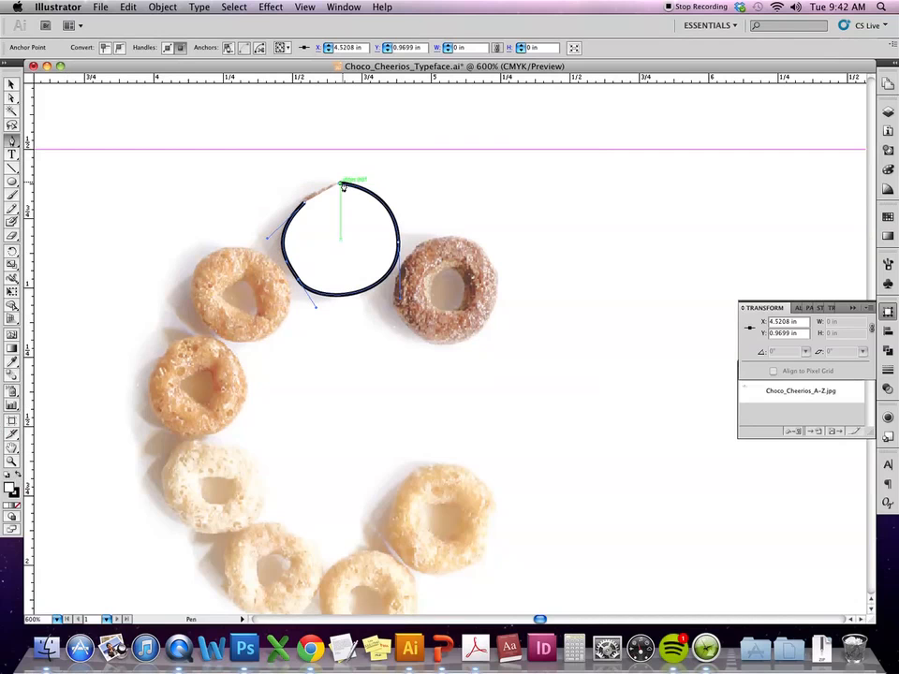
key(a)
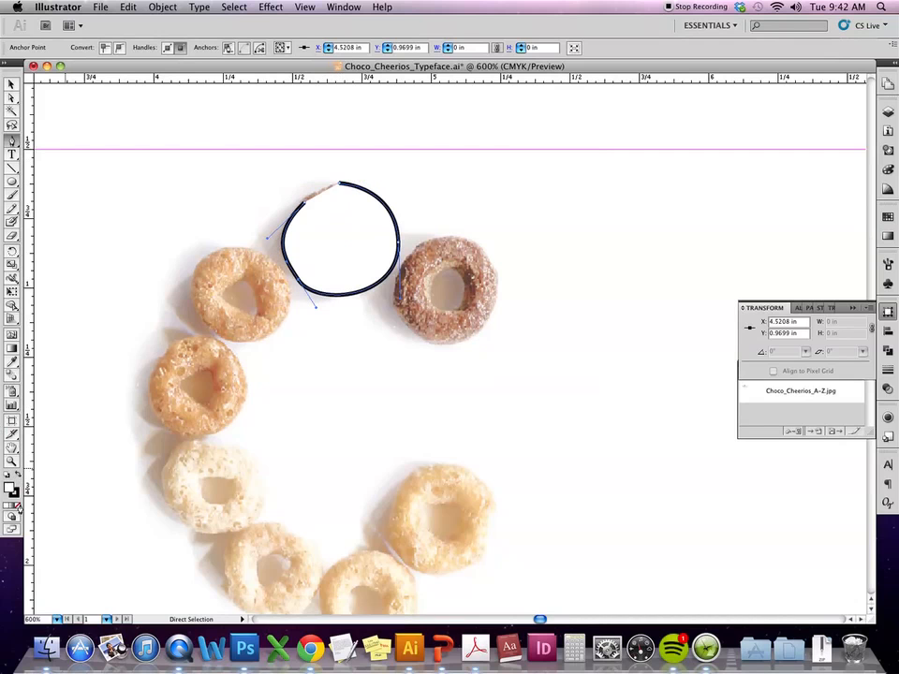
click(16, 506)
key(p)
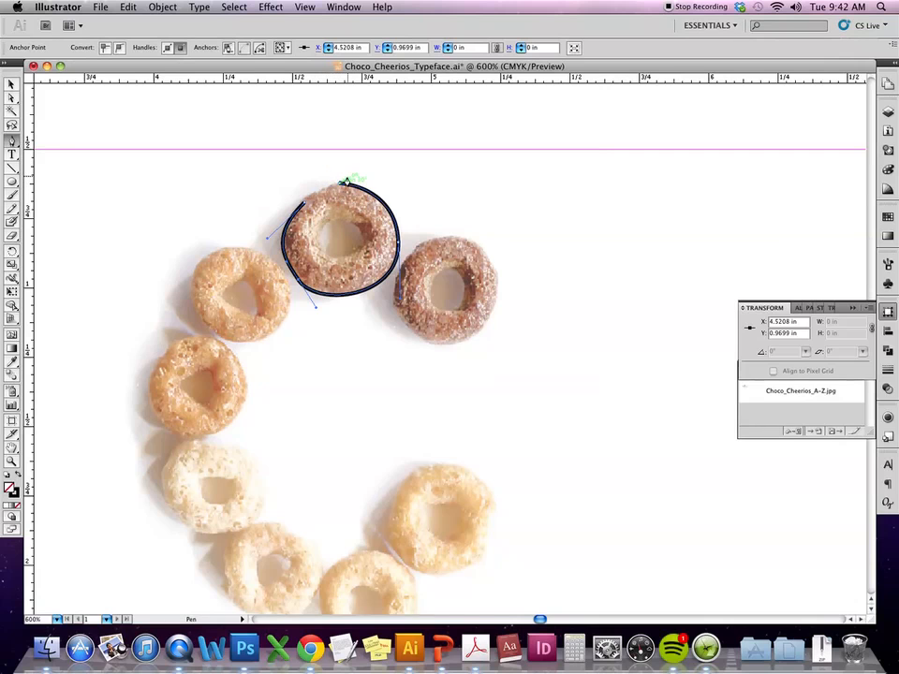
Close the topmost cereal's outline with a curved segment between the upper-left anchor and the top starting anchor.
drag(339, 184, 367, 184)
key(super+z)
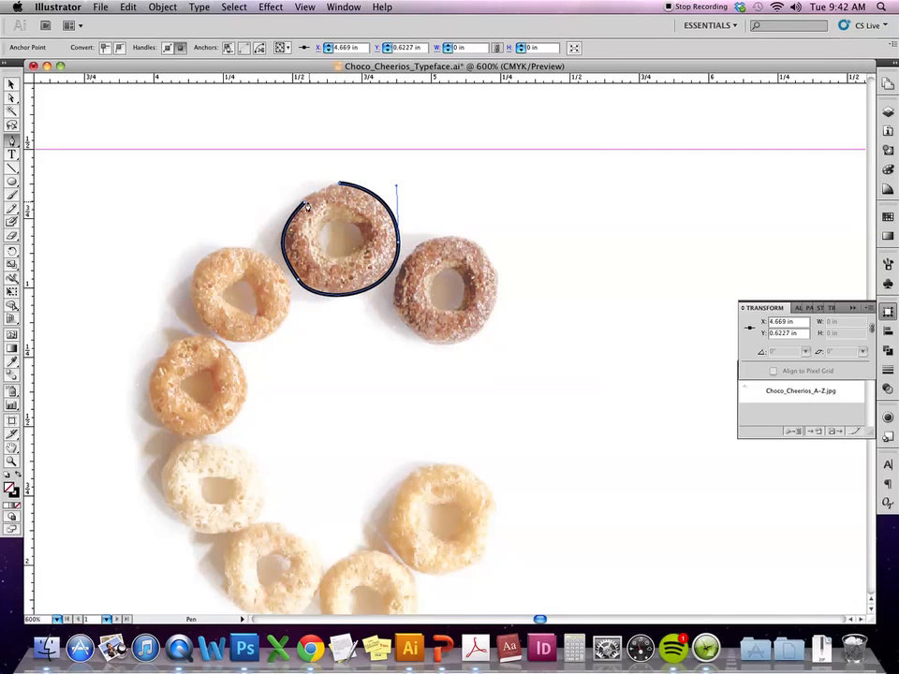
click(304, 203)
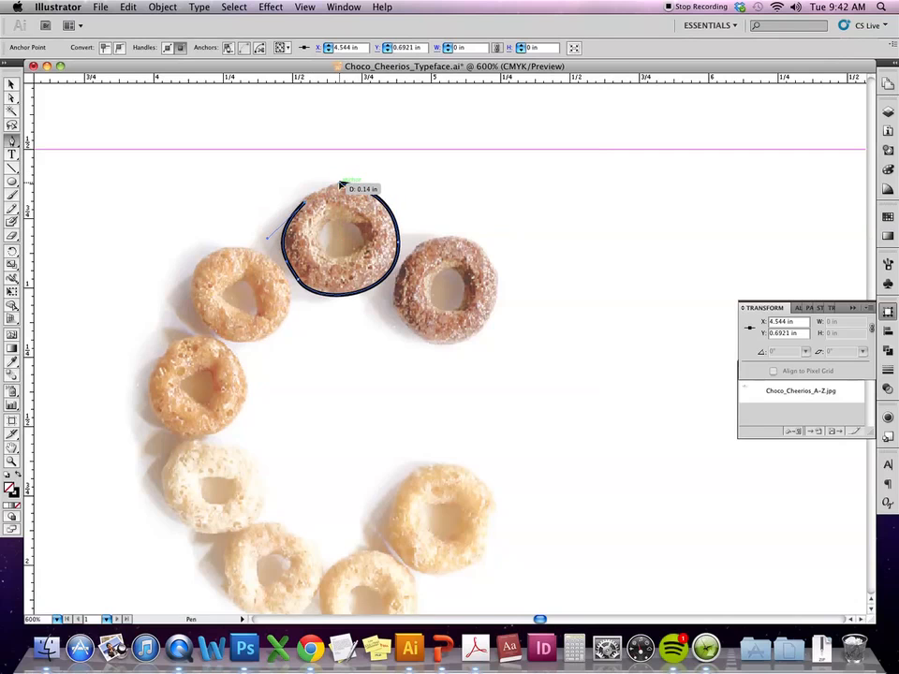
click(342, 186)
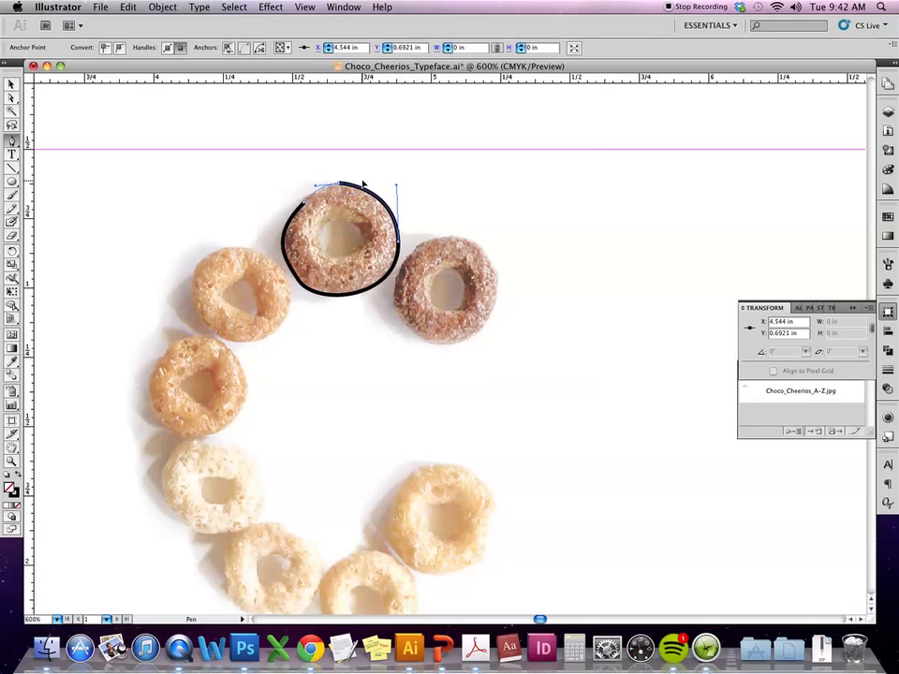
click(325, 188)
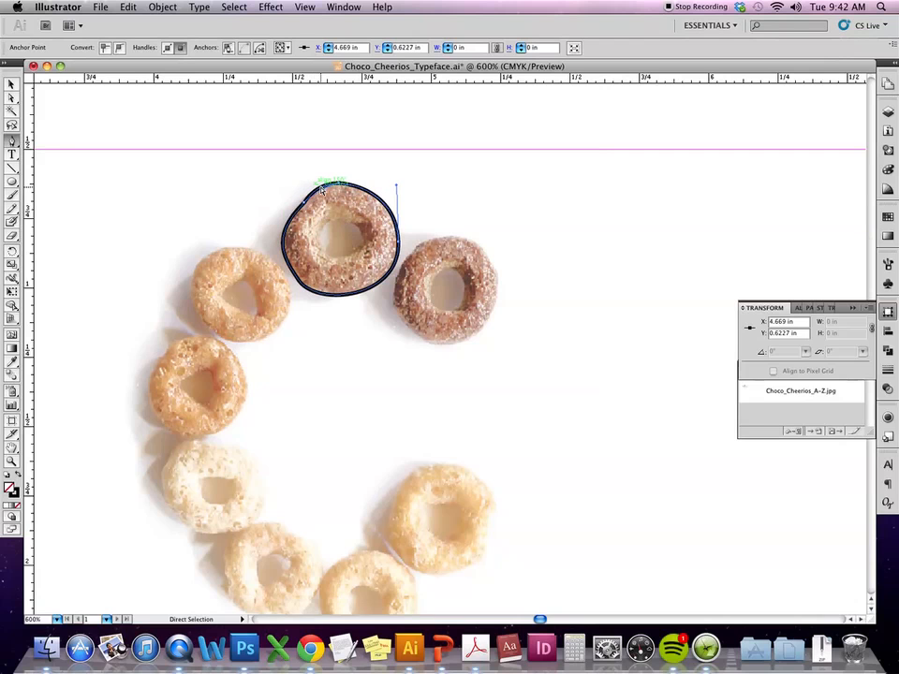
click(319, 187)
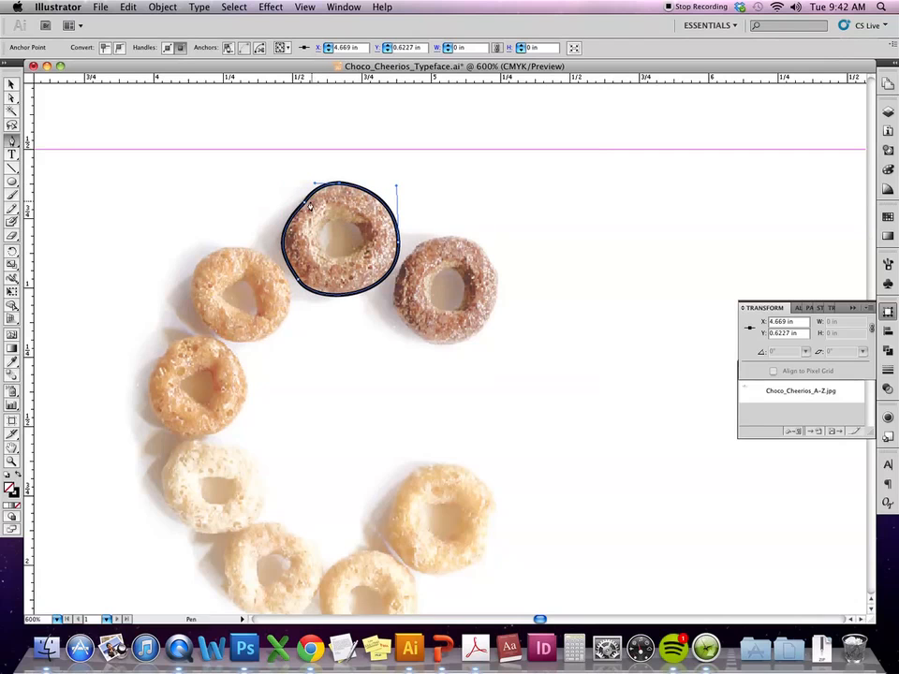
Adjust the closed outline's upper-left anchor and its curve handles so the path follows the cereal's round edge.
drag(306, 207, 296, 204)
drag(262, 239, 273, 232)
click(338, 184)
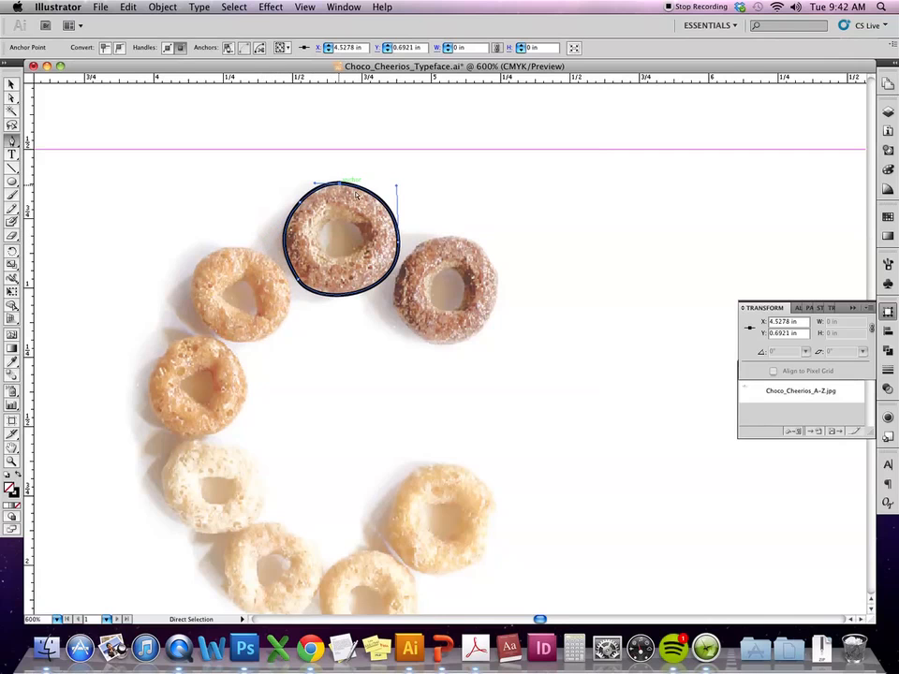
drag(398, 187, 397, 185)
click(297, 280)
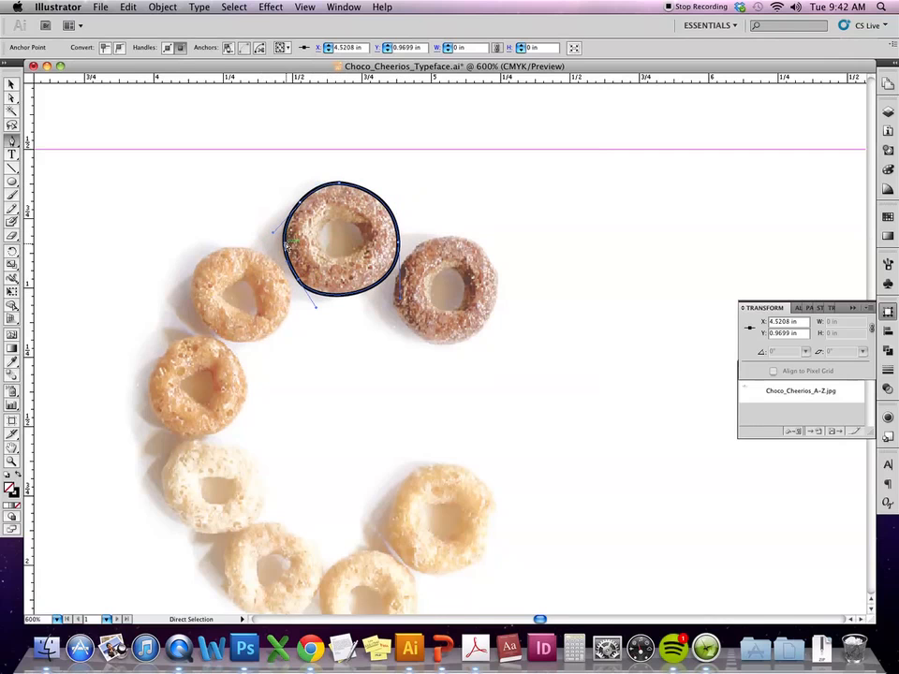
drag(285, 259, 284, 262)
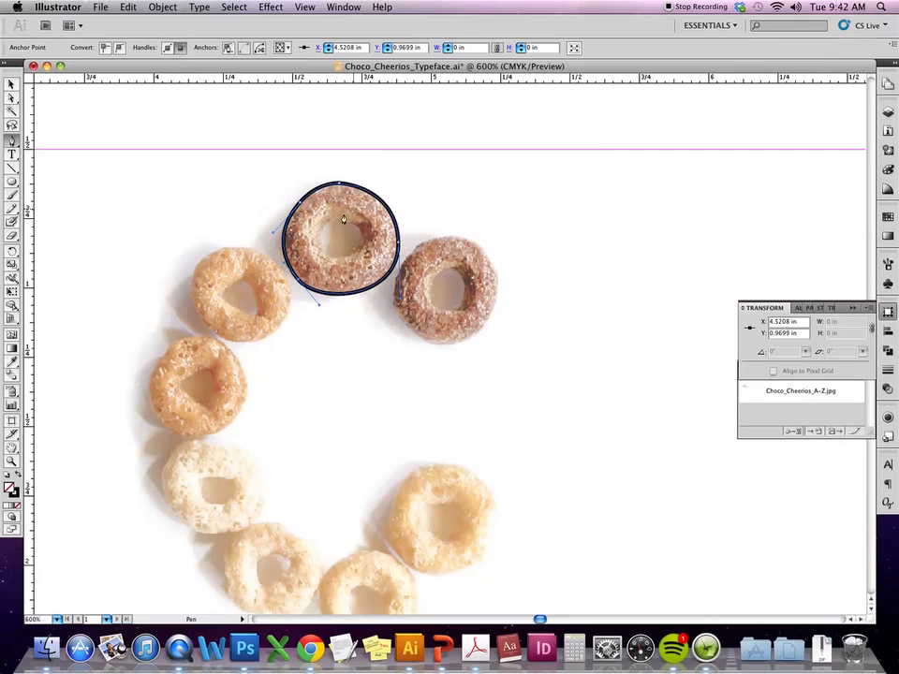
Trace the topmost cereal's centre hole as a separate closed path with the Pen tool.
key(super+shift+a)
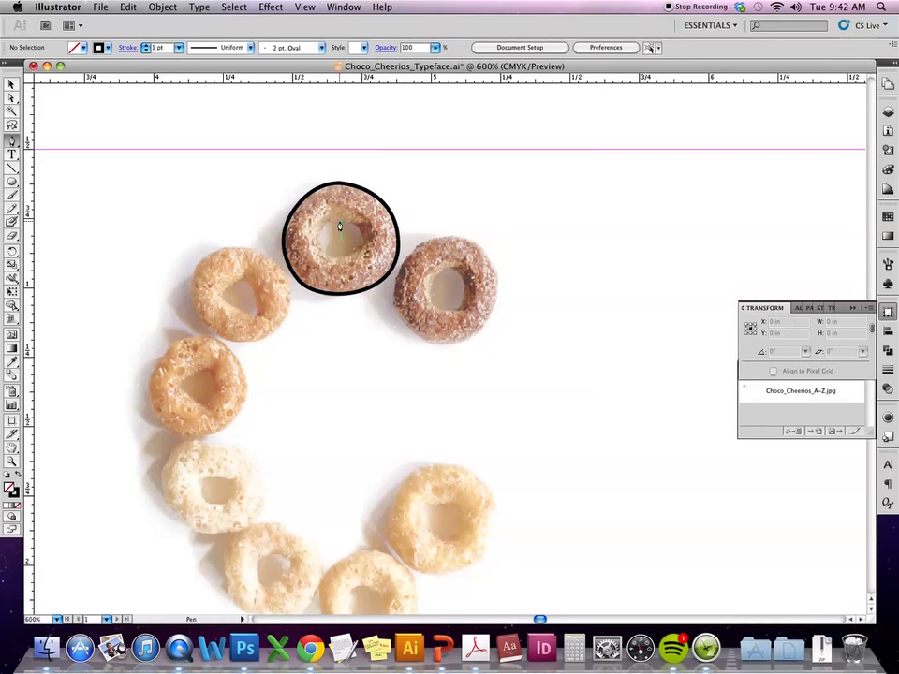
mouse_move(335, 224)
mouse_down()
mouse_move(359, 232)
mouse_move(358, 262)
mouse_move(317, 251)
mouse_move(339, 219)
mouse_up()
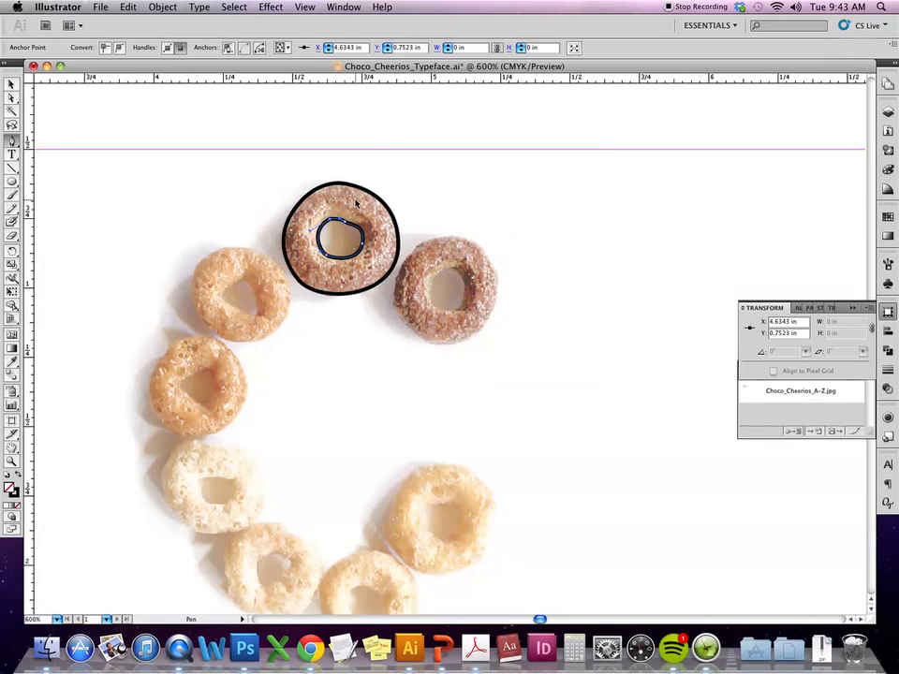
Subtract the hole path from the outer outline with Minus Front, and give the resulting ring a black fill without stroke.
click(12, 84)
click(156, 129)
drag(302, 169, 409, 241)
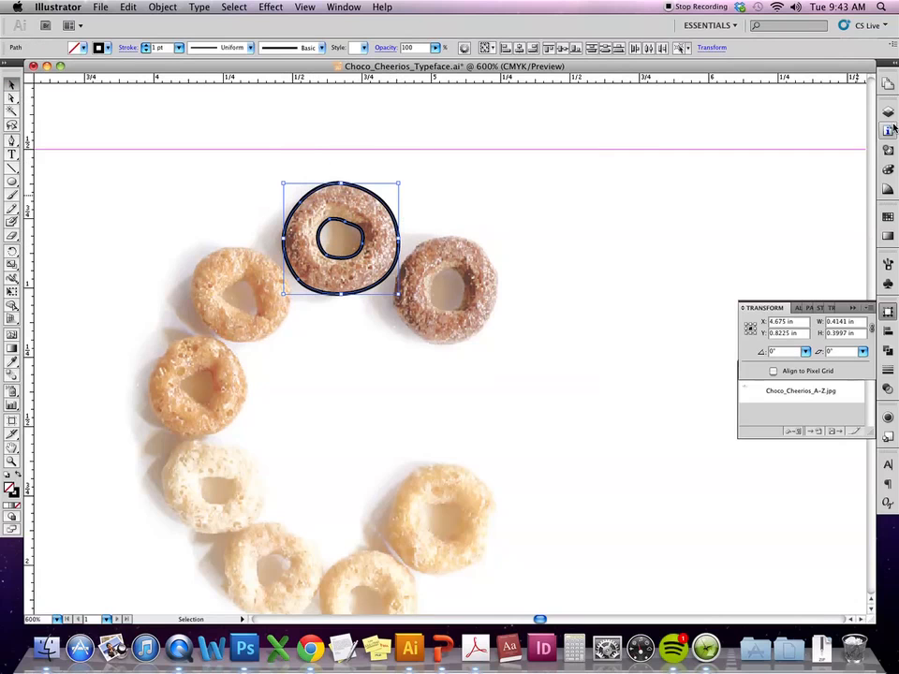
click(888, 217)
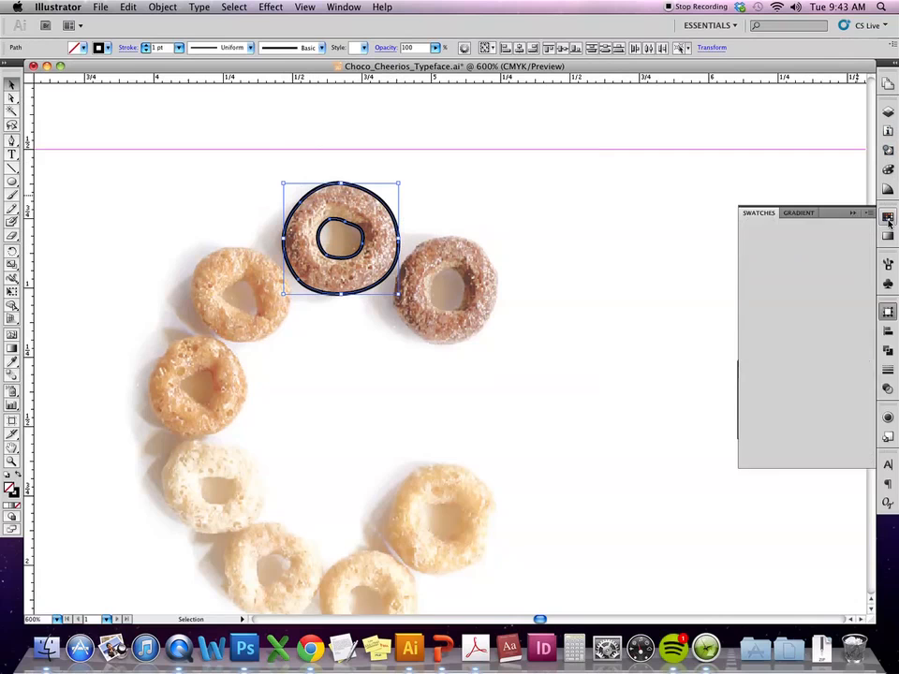
click(889, 353)
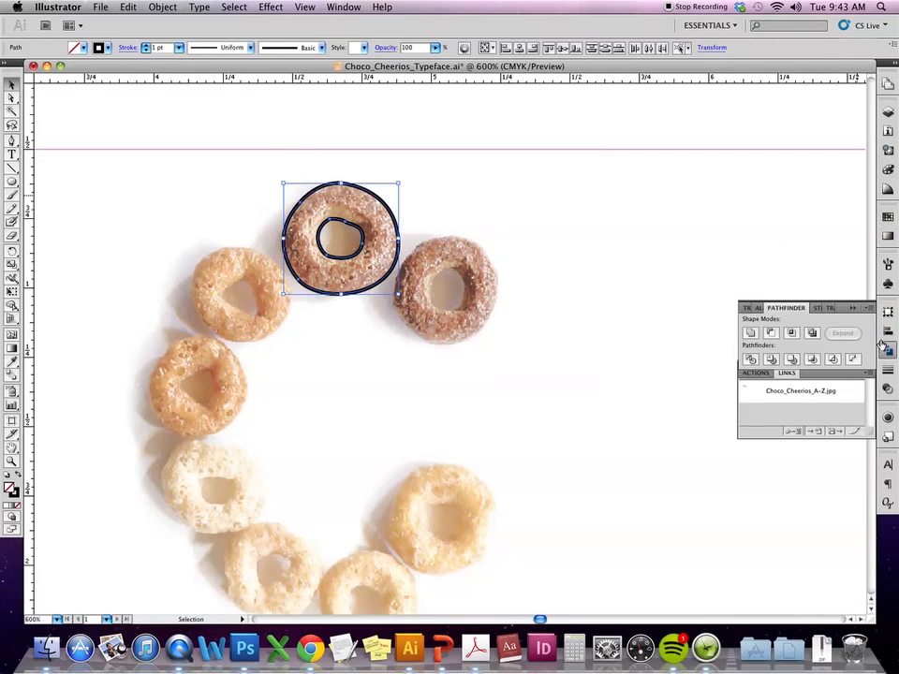
click(772, 334)
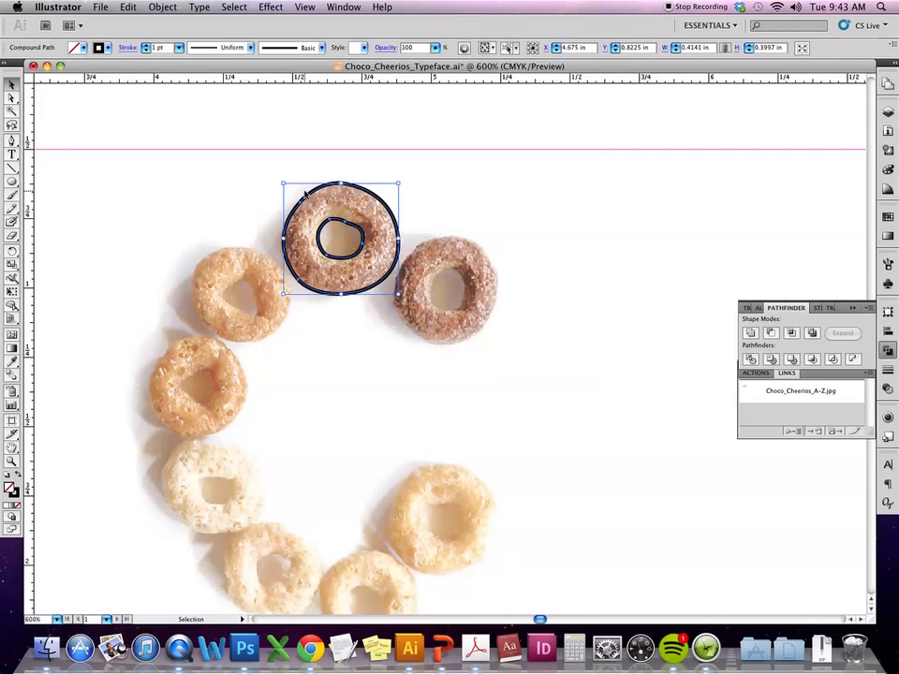
click(20, 479)
click(121, 468)
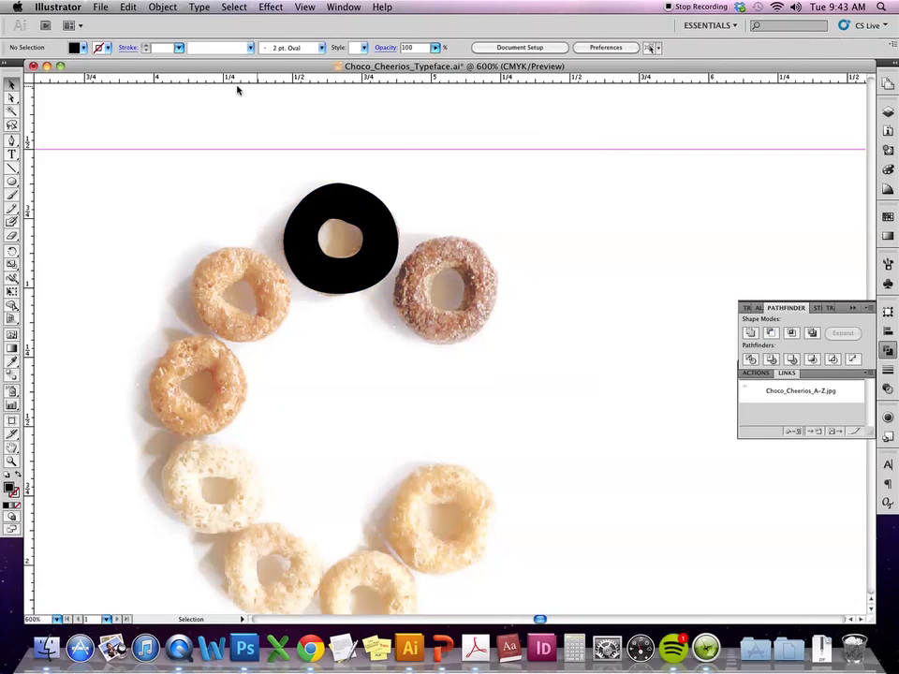
Trace the C's upper-right chocolate cereal around its left, lower and right edges with the Pen tool, using a black stroke and no fill.
click(13, 141)
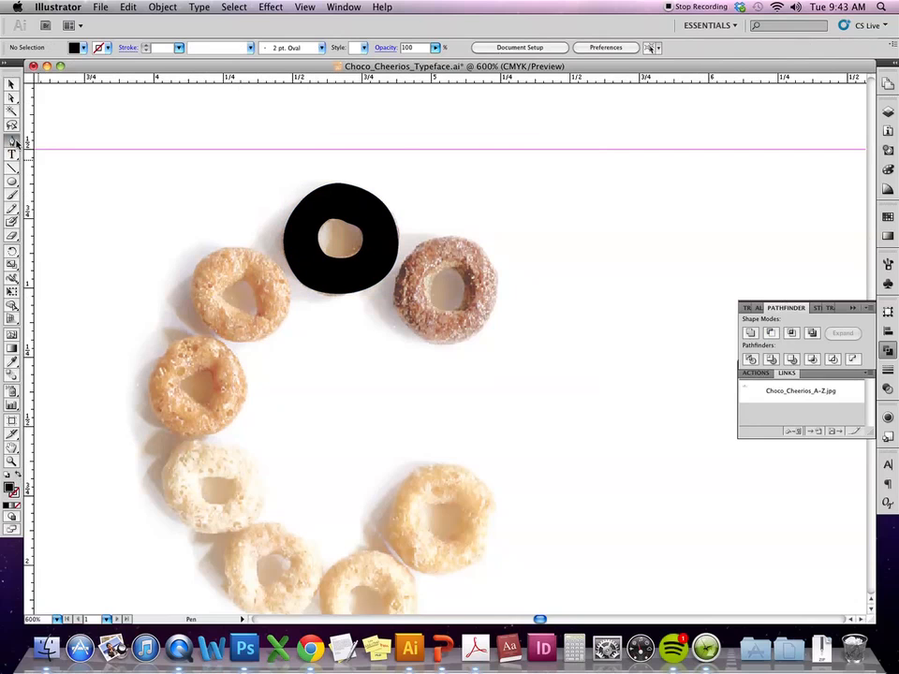
click(4, 472)
click(15, 508)
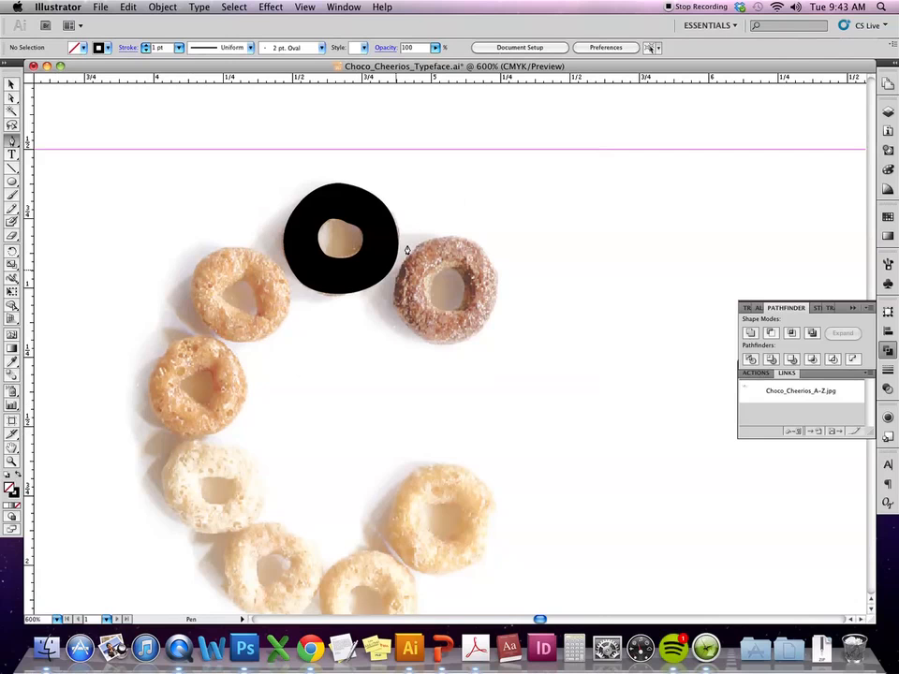
click(432, 238)
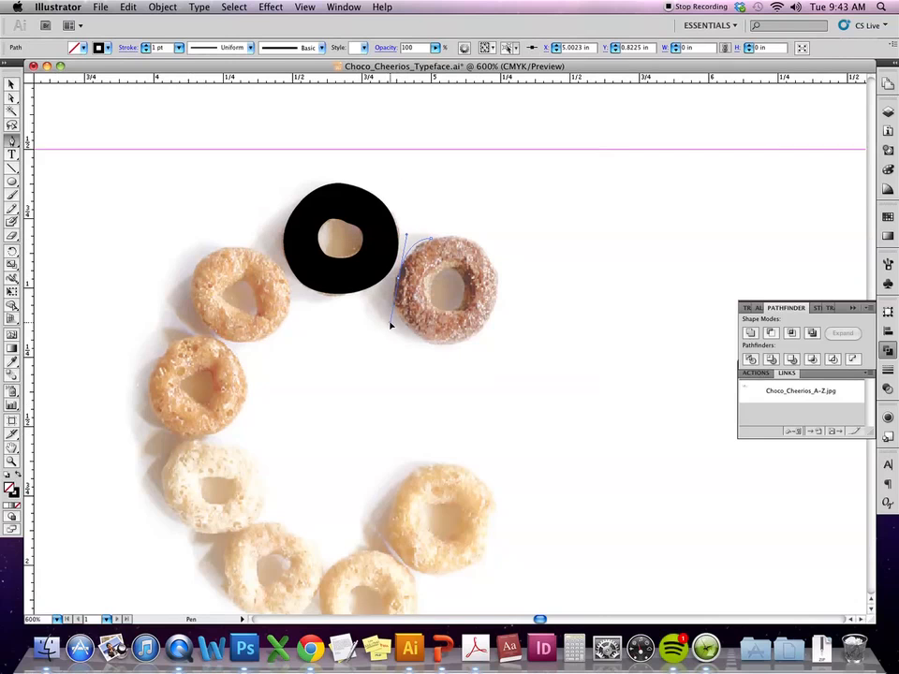
mouse_move(389, 314)
mouse_down()
mouse_move(420, 323)
mouse_move(436, 344)
mouse_up()
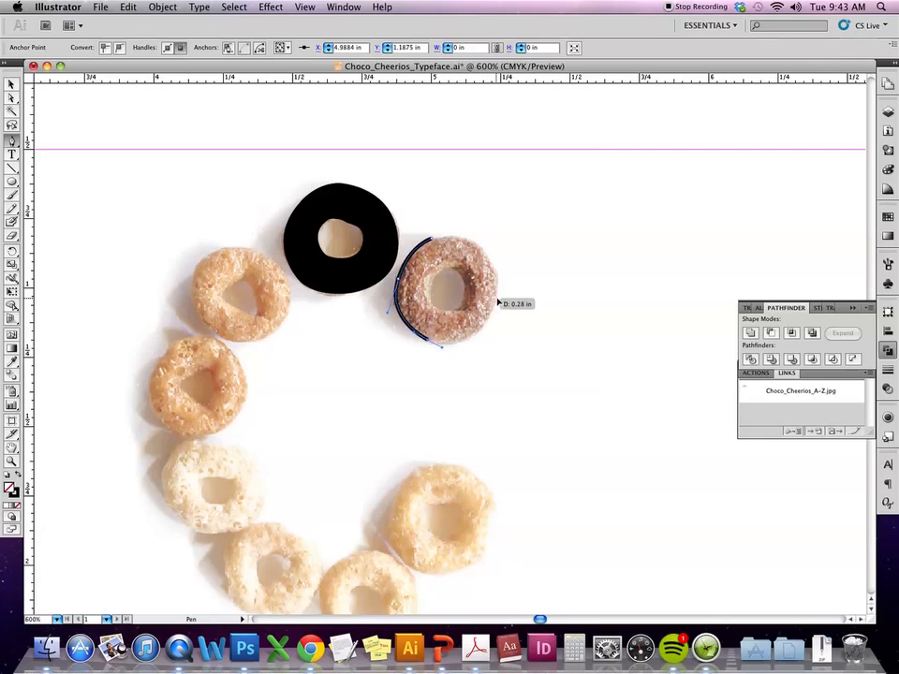
drag(496, 301, 503, 251)
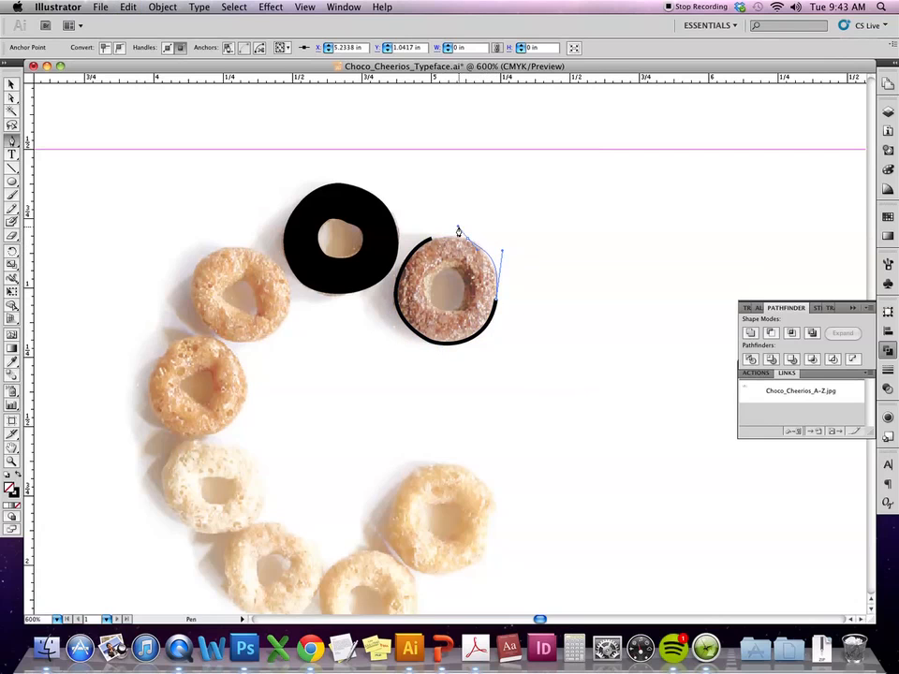
drag(491, 267, 488, 257)
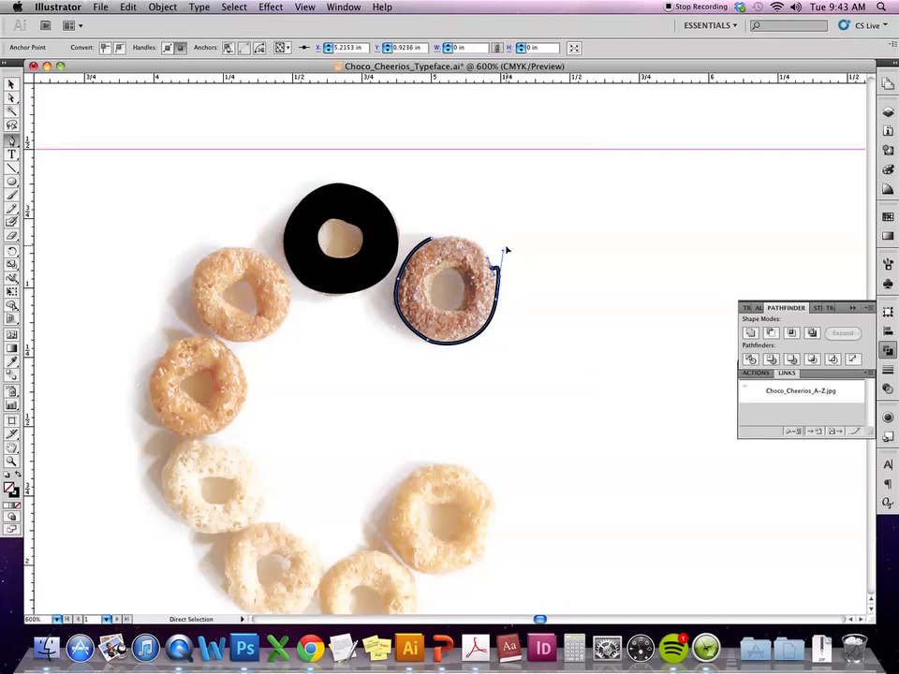
Refine the right and upper-left curve handles of the upper-right cereal's outline and close the path across its top edge.
drag(503, 251, 494, 273)
super+click(434, 239)
mouse_move(412, 245)
mouse_down()
mouse_move(402, 246)
mouse_move(410, 245)
mouse_up()
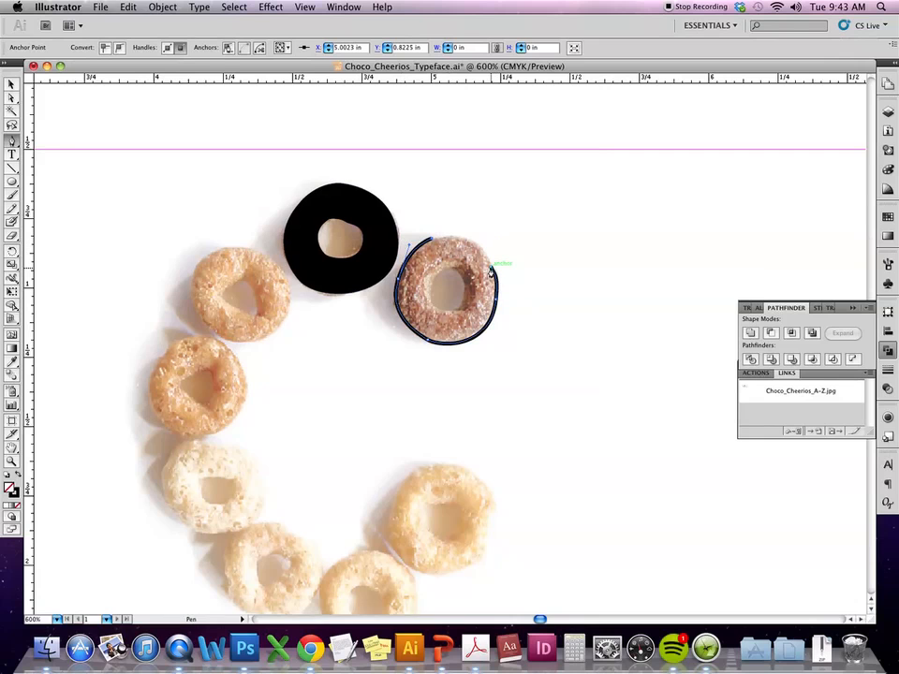
drag(493, 271, 459, 236)
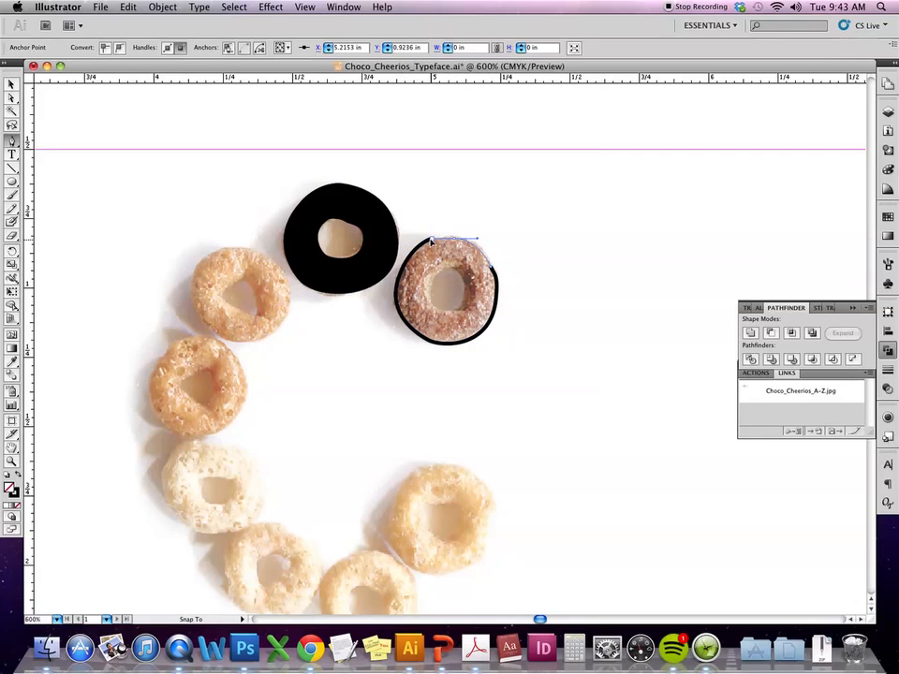
drag(455, 242, 431, 243)
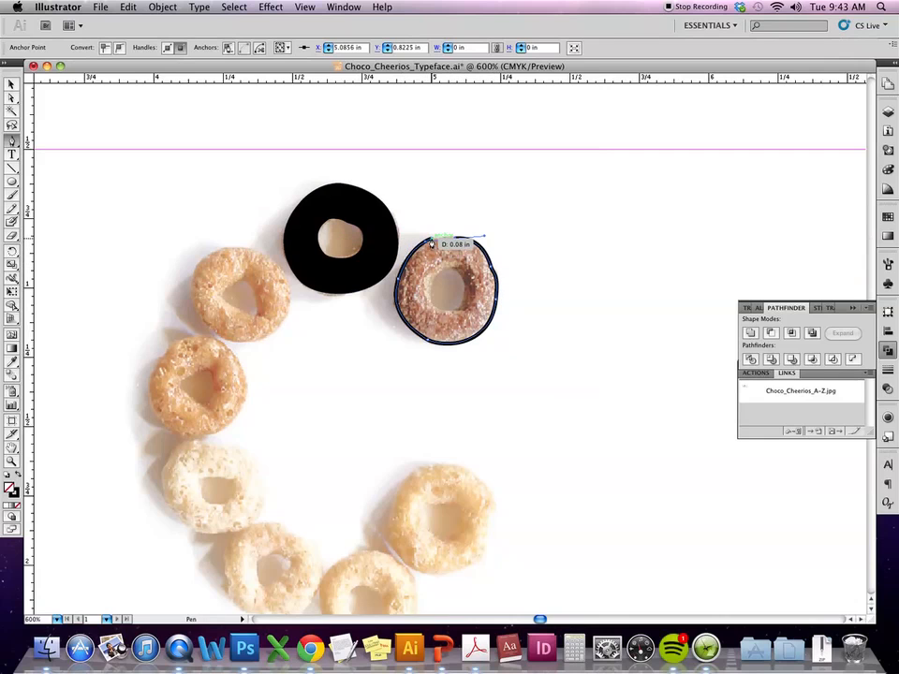
Adjust the closed outline's top anchors and curve handles so the path follows the cereal's upper edge.
drag(430, 240, 446, 241)
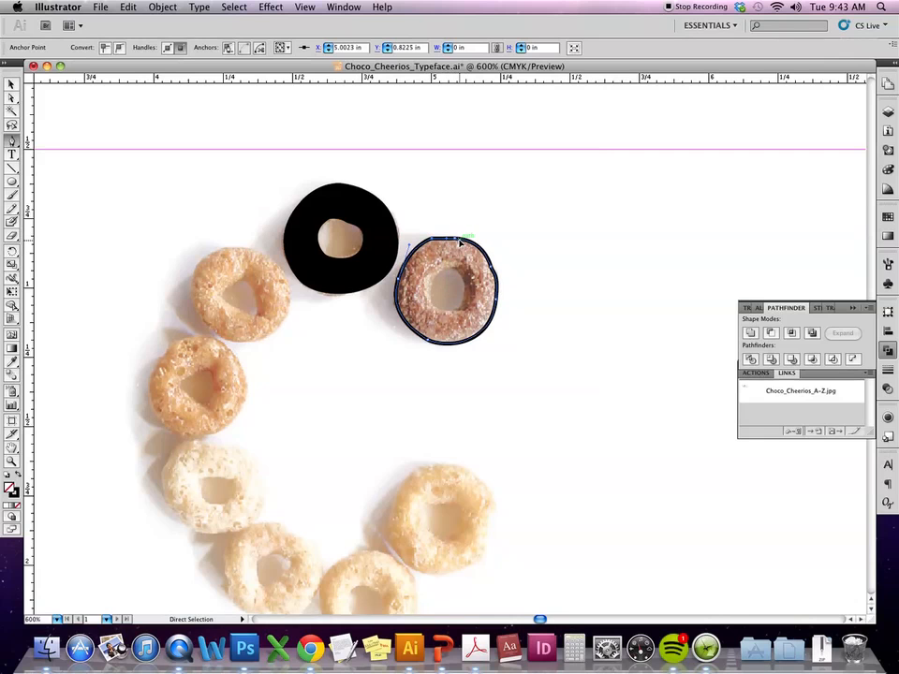
drag(444, 243, 483, 241)
mouse_move(432, 239)
mouse_down()
mouse_move(421, 239)
mouse_move(443, 236)
mouse_up()
key(super+z)
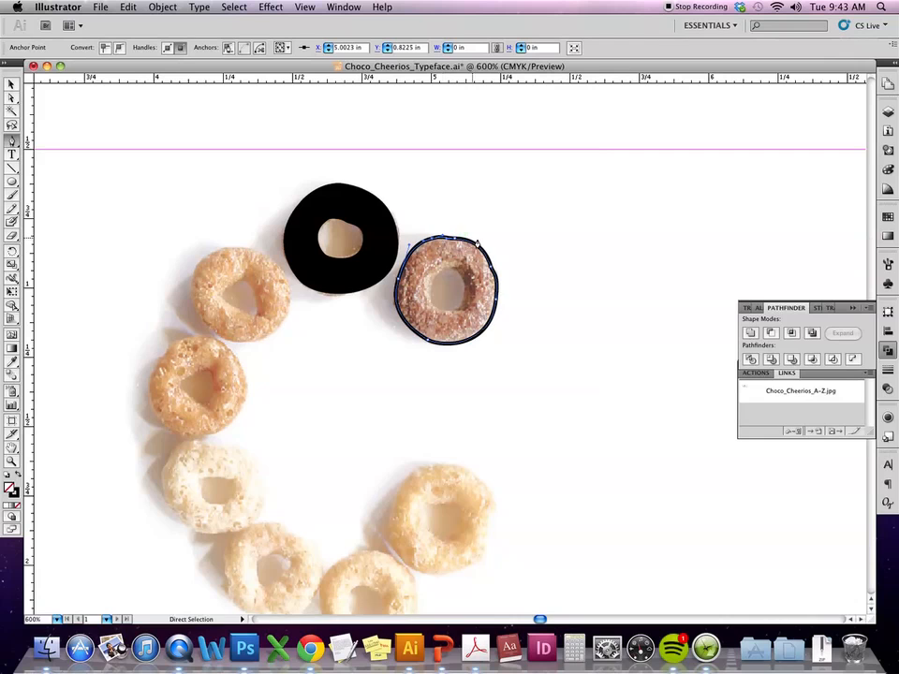
Trace the upper-right cereal's centre hole as a separate closed path with the Pen tool.
click(452, 267)
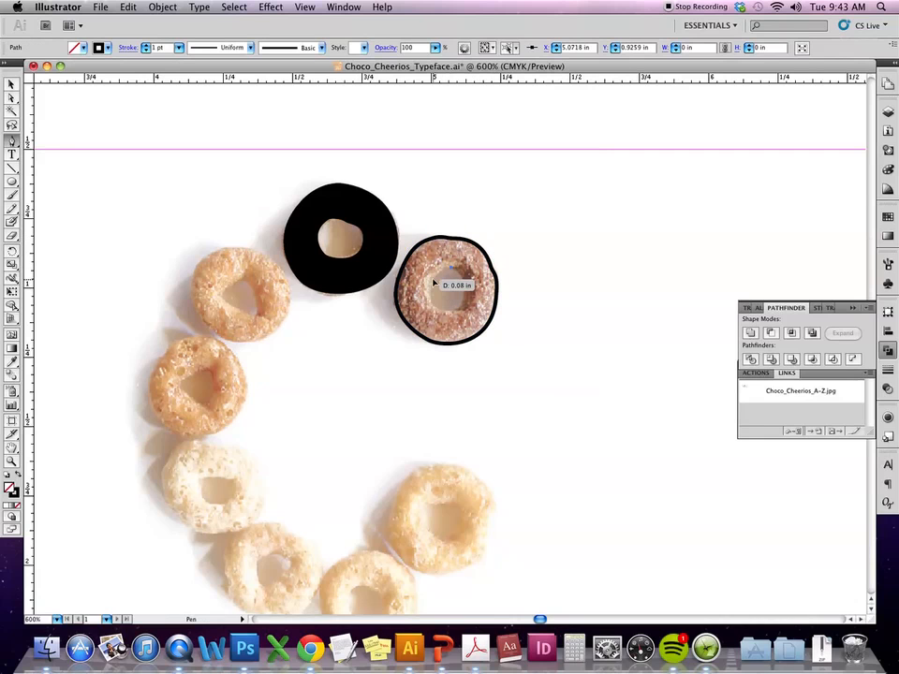
drag(429, 298, 473, 309)
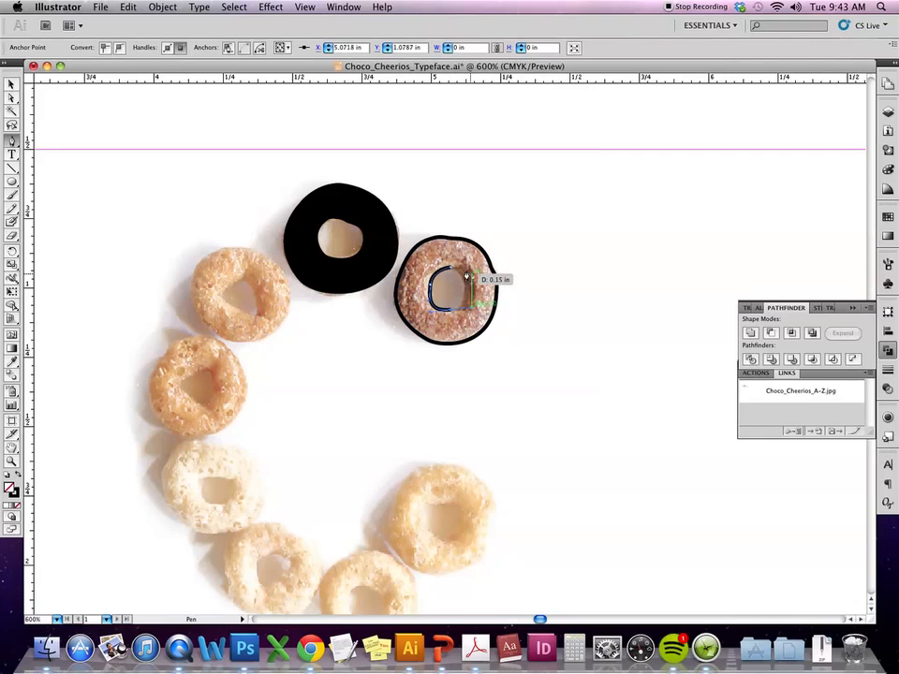
drag(451, 267, 440, 257)
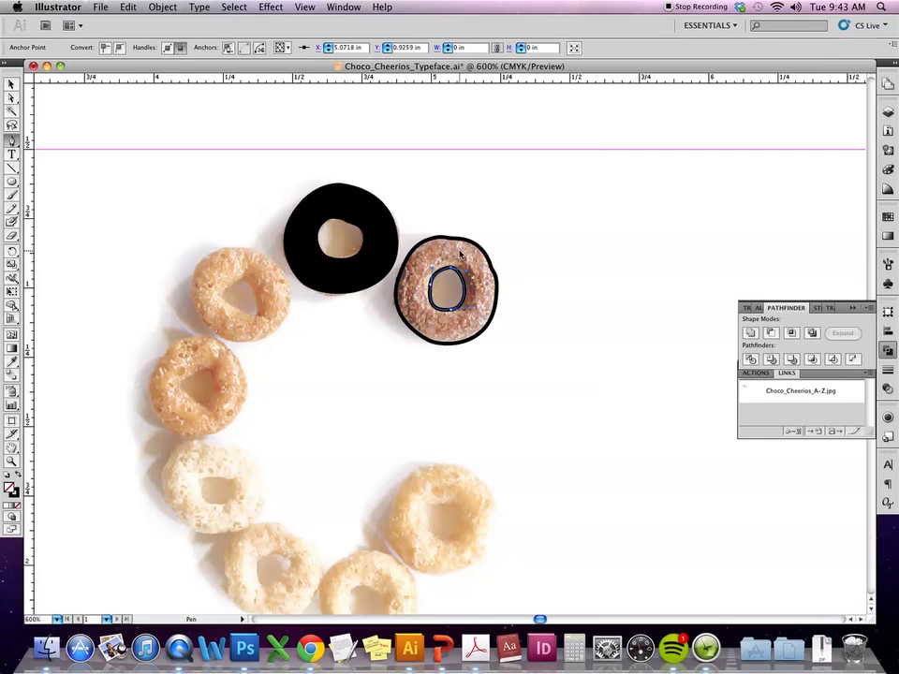
key(v)
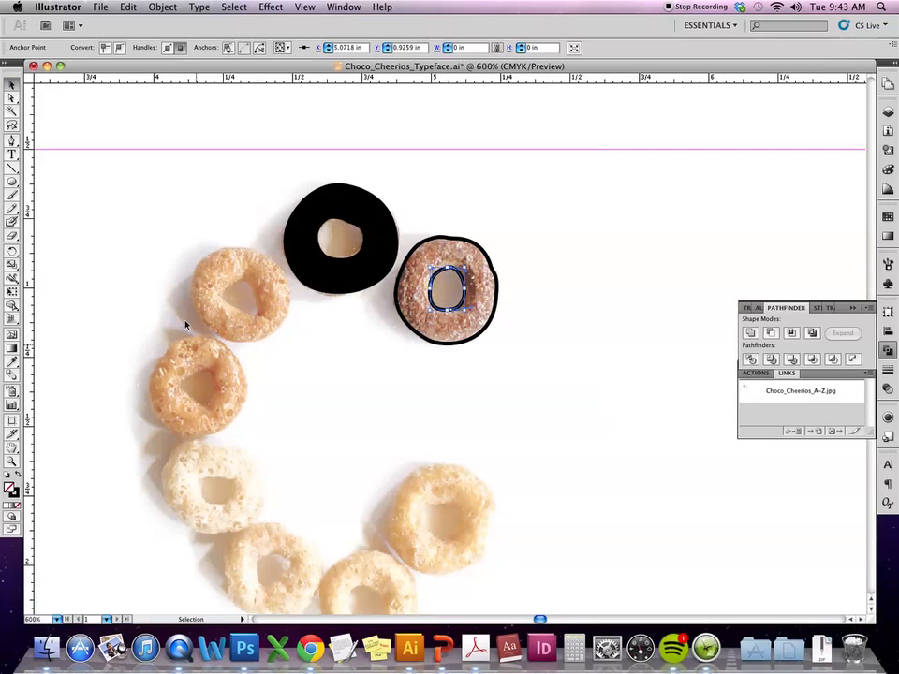
Trace the outer edge of the C's upper-left cereal as a closed path with the Pen tool and deselect it.
click(12, 141)
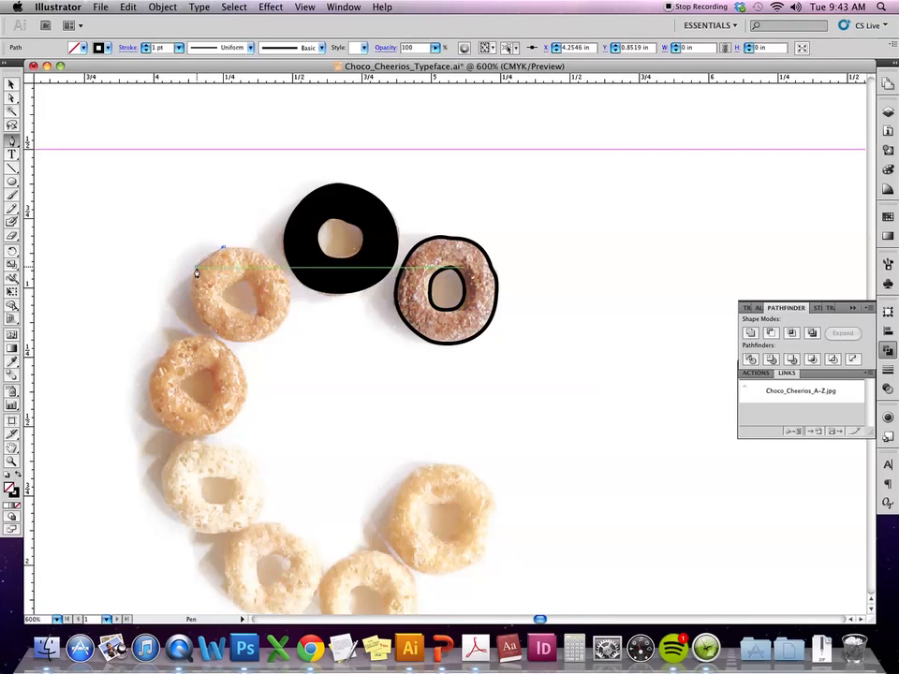
drag(195, 272, 221, 253)
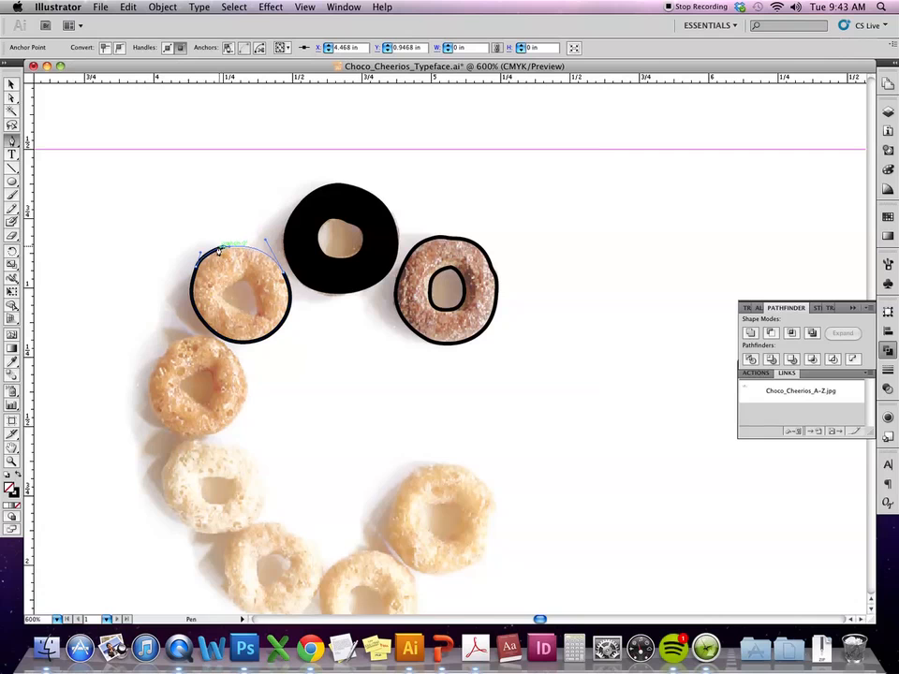
key(super+z)
drag(224, 247, 200, 249)
key(super+shift+a)
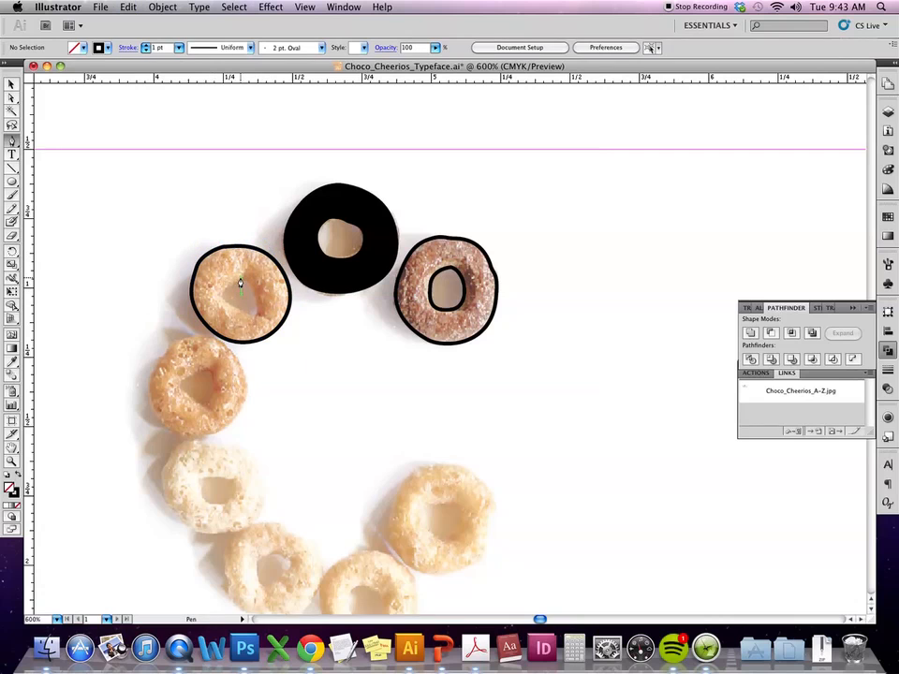
Trace the upper-left cereal's teardrop-shaped hole as a closed path and shorten the curve handle at its lower-right anchor.
key(minus)
click(241, 280)
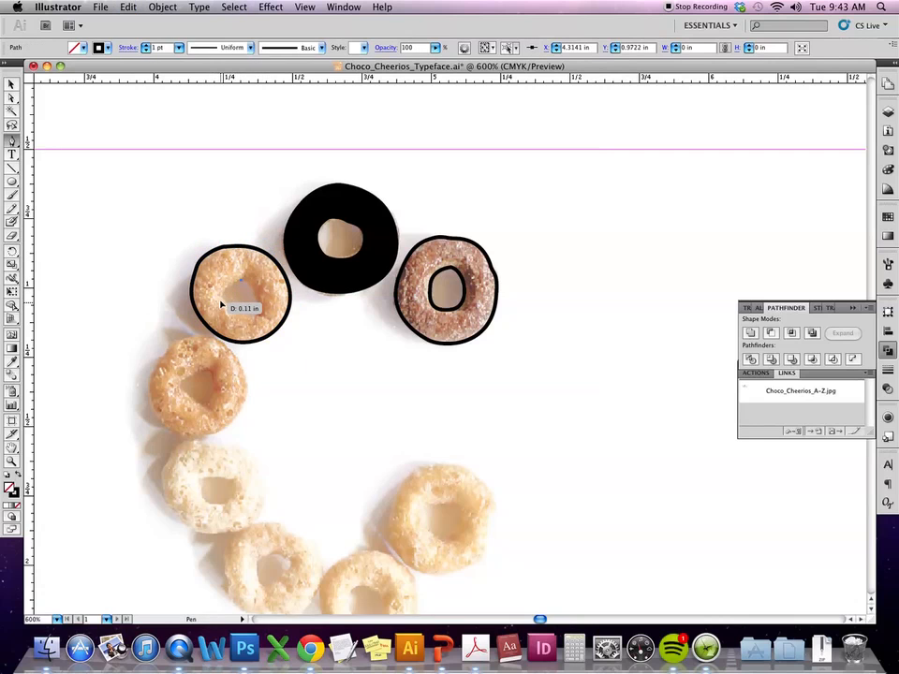
drag(221, 292, 275, 315)
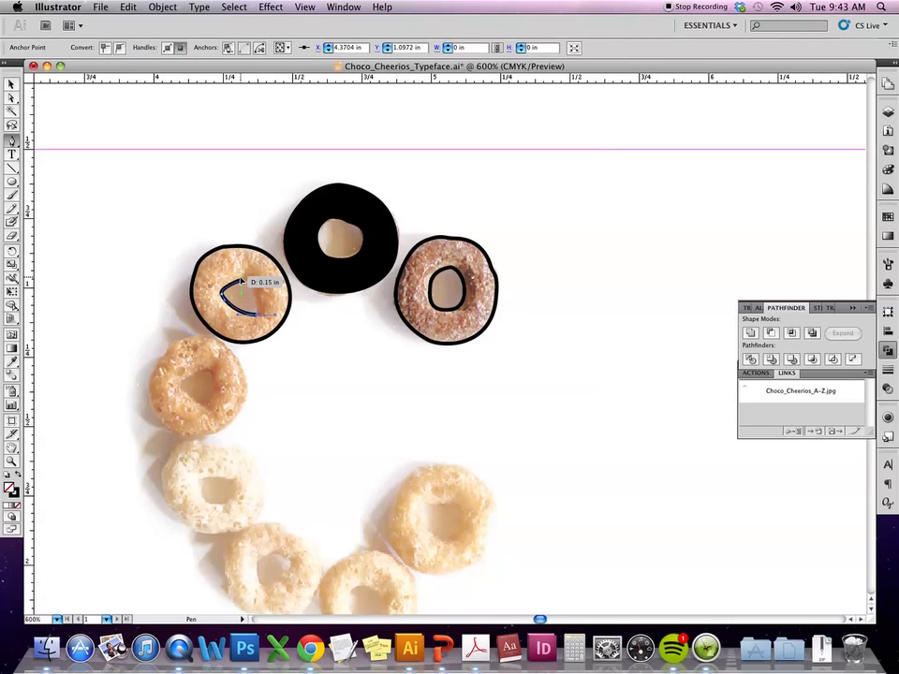
click(236, 281)
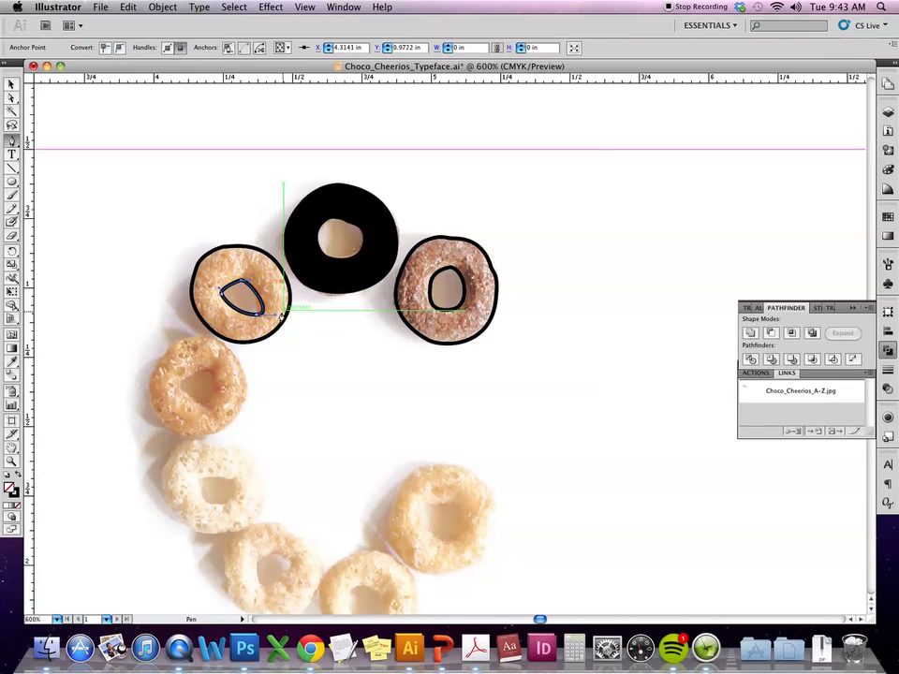
click(11, 85)
click(11, 97)
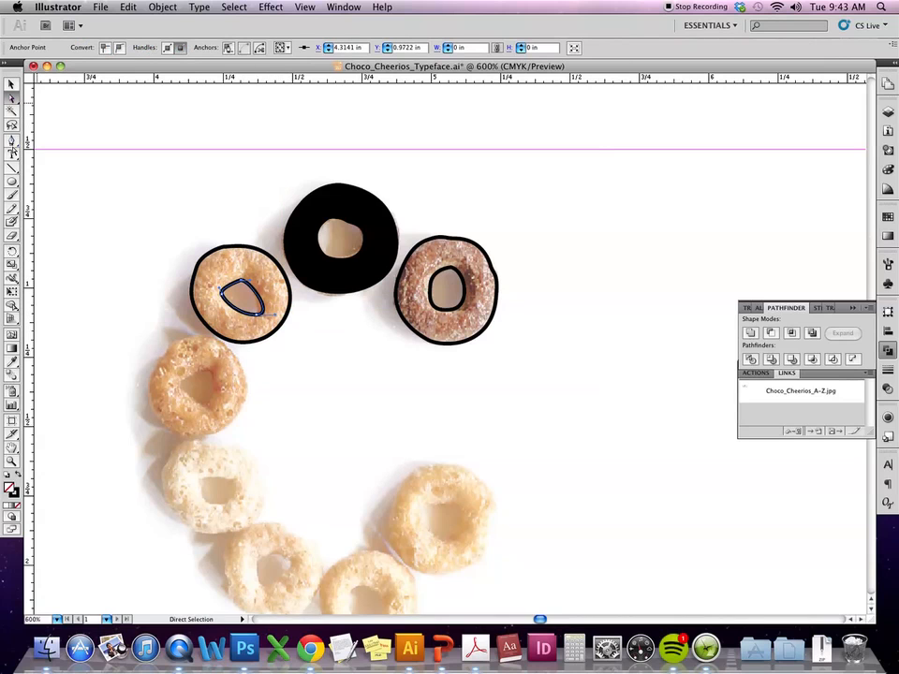
drag(277, 314, 265, 315)
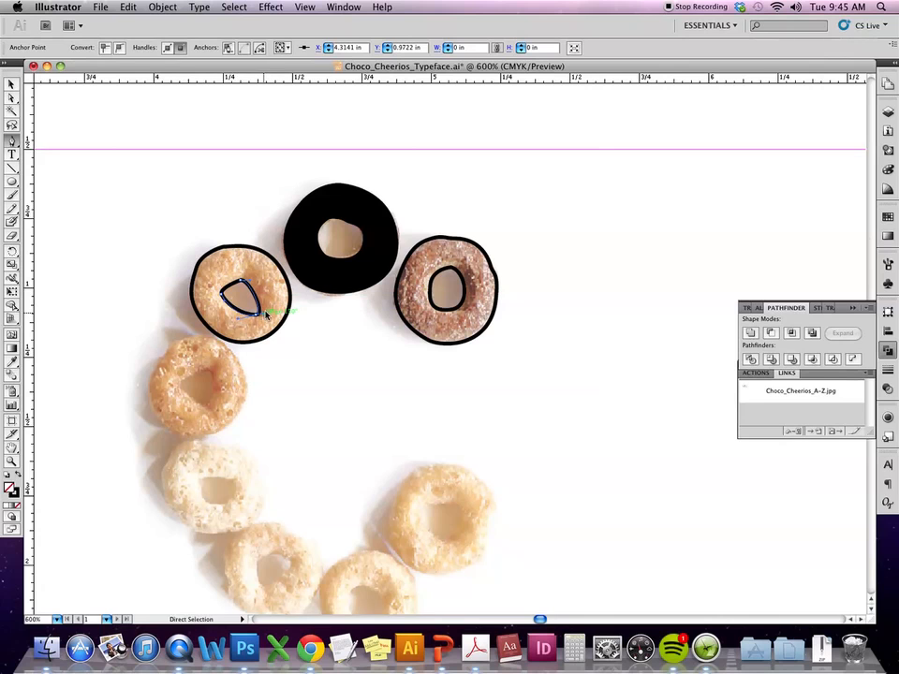
Subtract the hole paths from the outlines of the upper-left and upper-right cereals, one cereal at a time, with Minus Front.
click(13, 86)
click(187, 264)
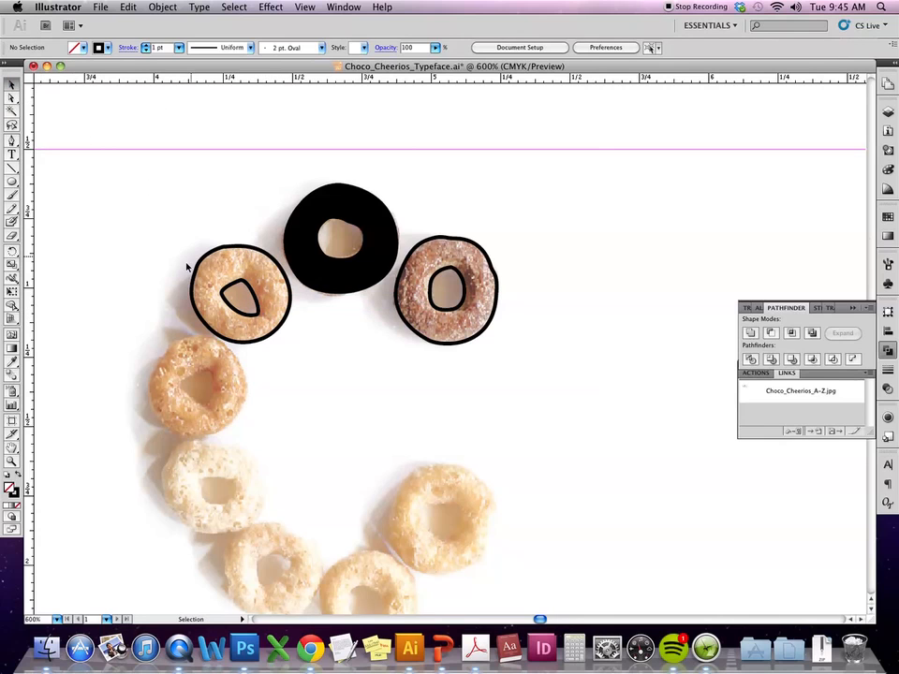
drag(192, 229, 255, 304)
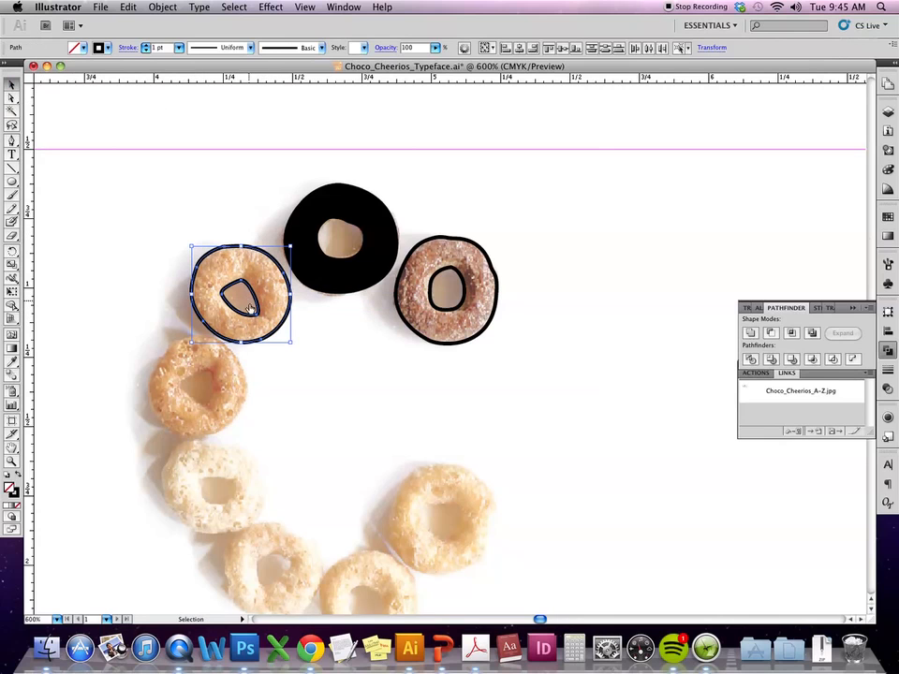
click(774, 334)
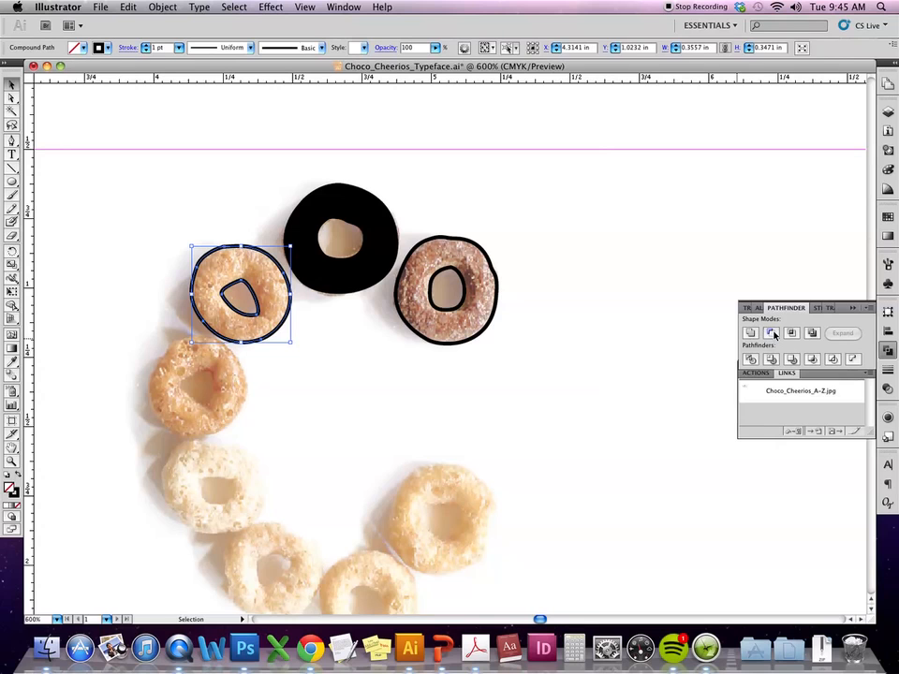
drag(569, 200, 457, 360)
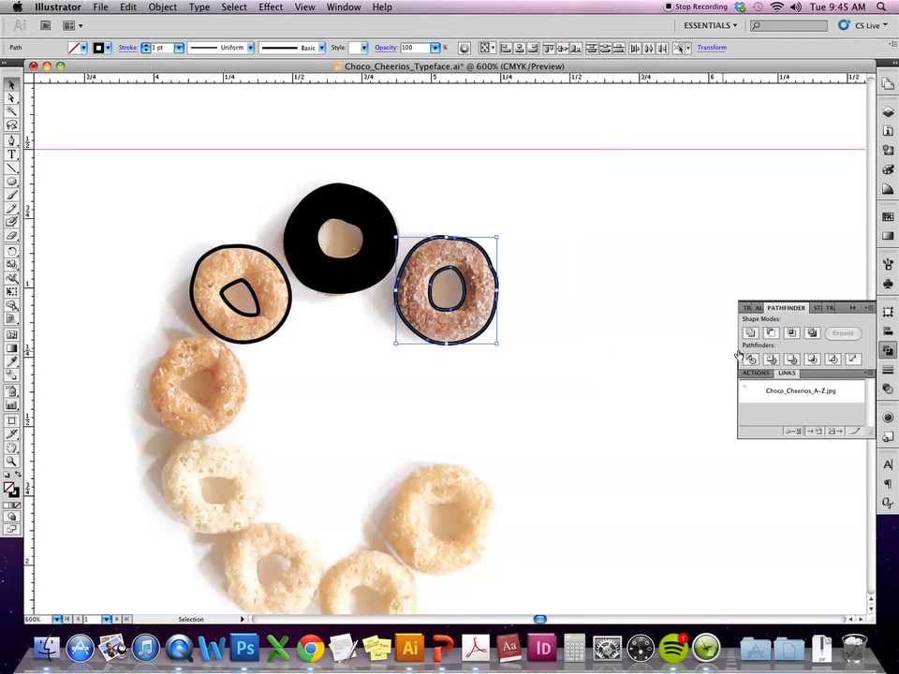
click(573, 227)
Swap fill and stroke on both new compound paths to give the rings a black fill without stroke.
drag(592, 195, 454, 351)
drag(182, 226, 245, 276)
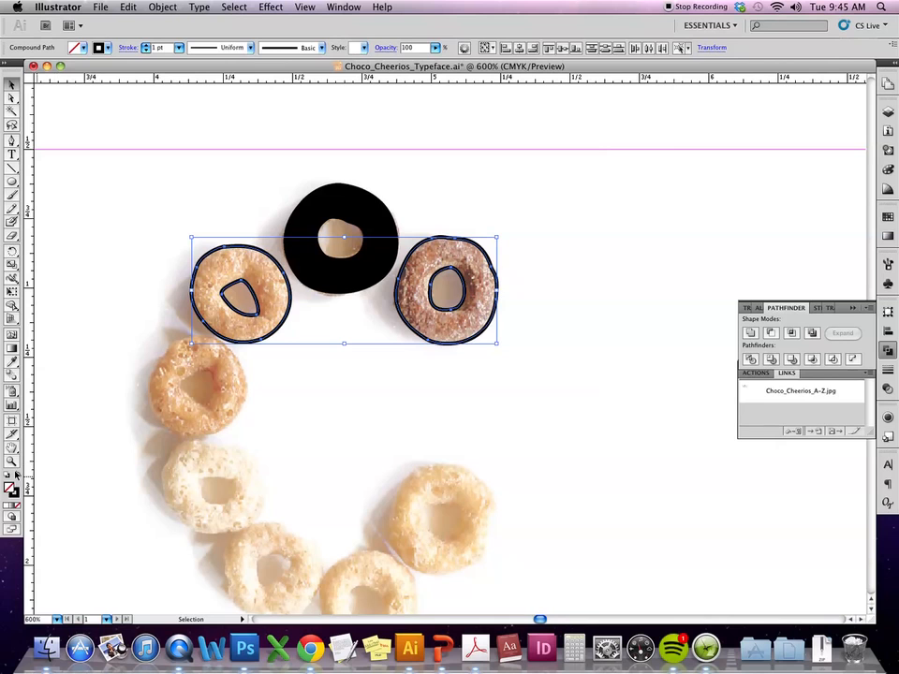
key(shift+x)
click(641, 328)
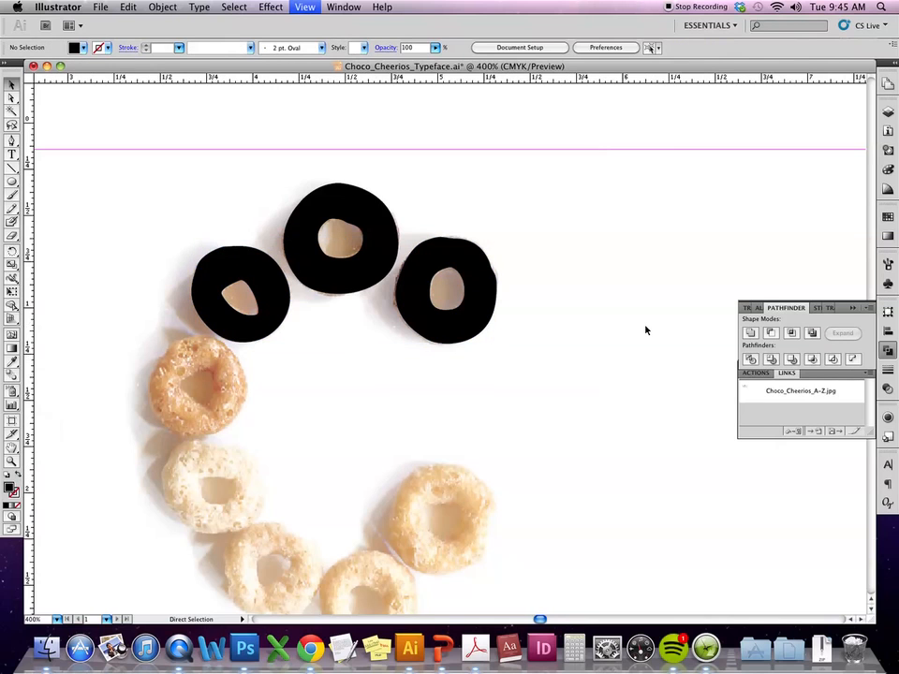
Hide the alphabet template layer to examine the black rings of the B and C on their own.
key(super+minus)
key(super+minus)
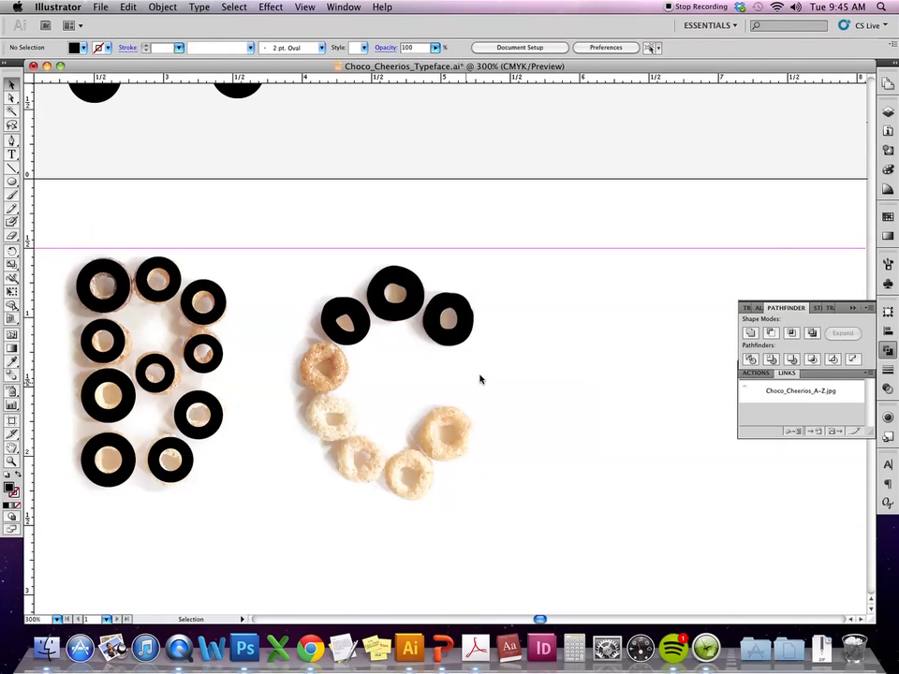
click(889, 111)
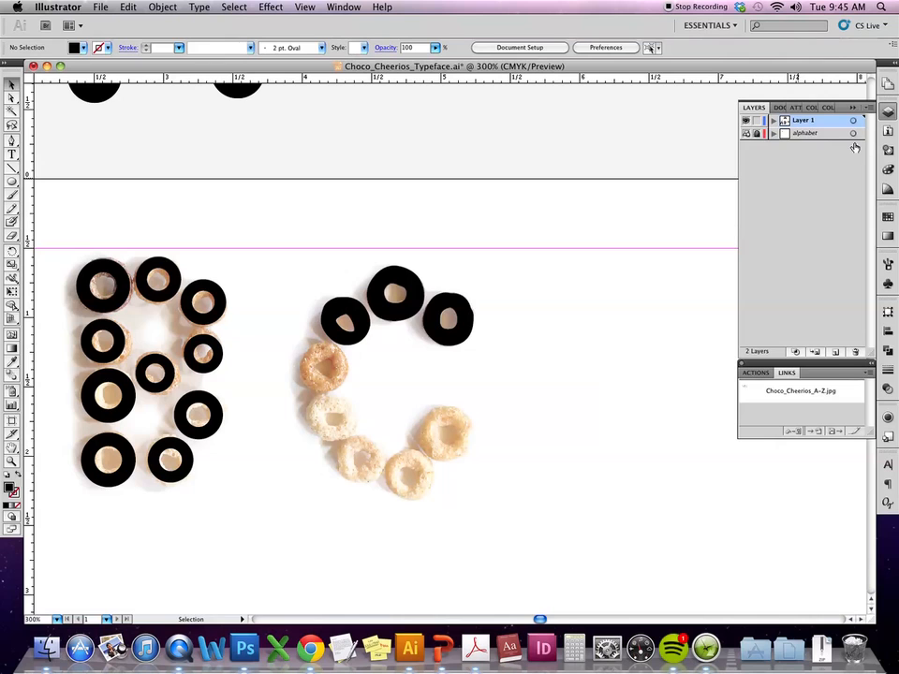
click(746, 133)
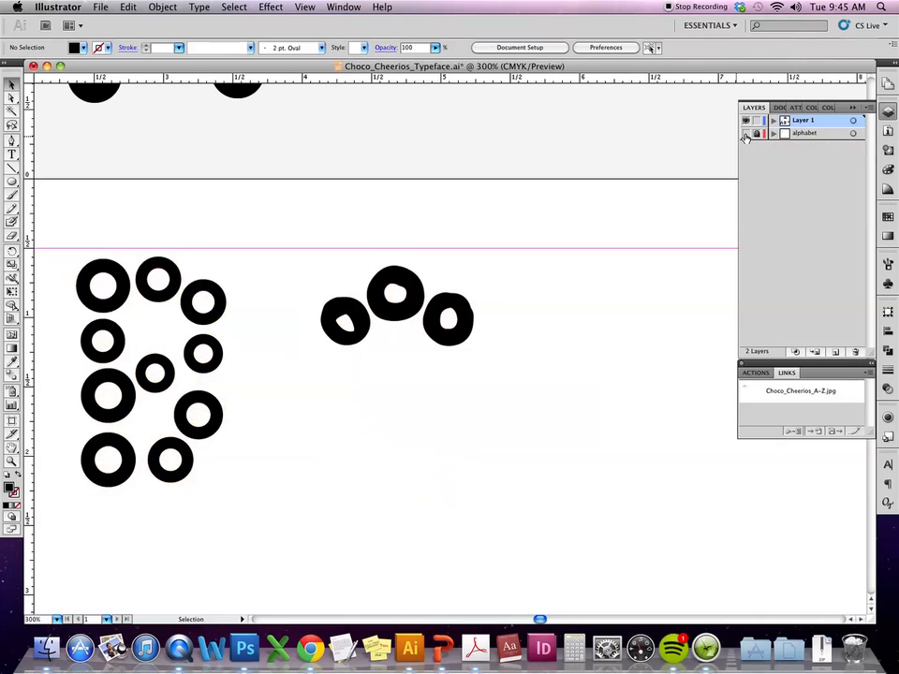
Move the vertical centre line off the letter A to just outside the artboard's left edge.
key(space)
drag(383, 435, 618, 390)
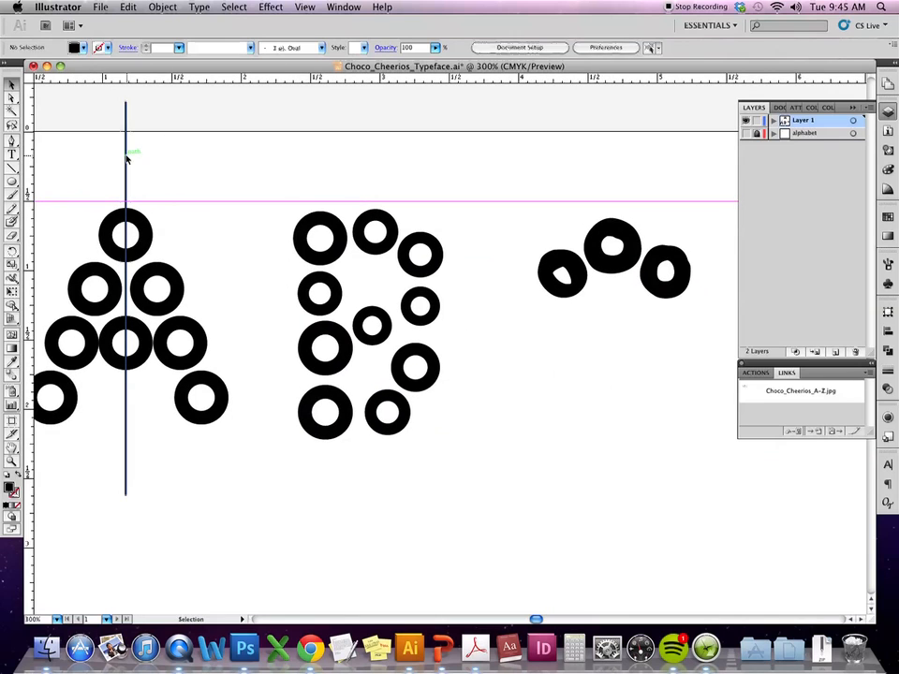
click(126, 157)
scroll(221, 156, left, 3)
scroll(221, 159, left, 2)
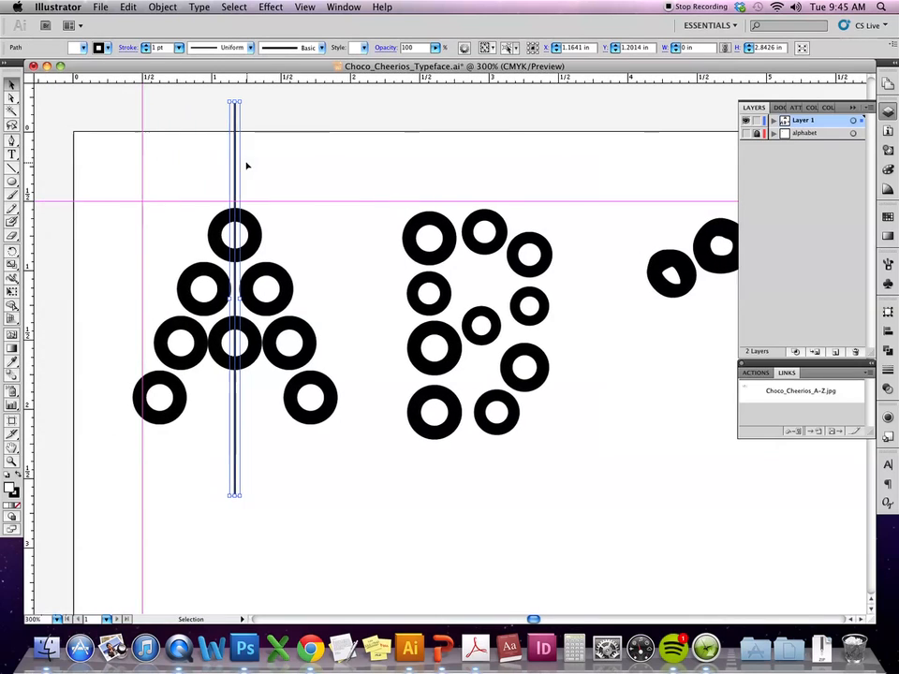
drag(240, 165, 48, 165)
Compare the A, B and C rings without the template, and show the alphabet layer again with the whole artboard in view.
click(483, 231)
drag(484, 342, 224, 336)
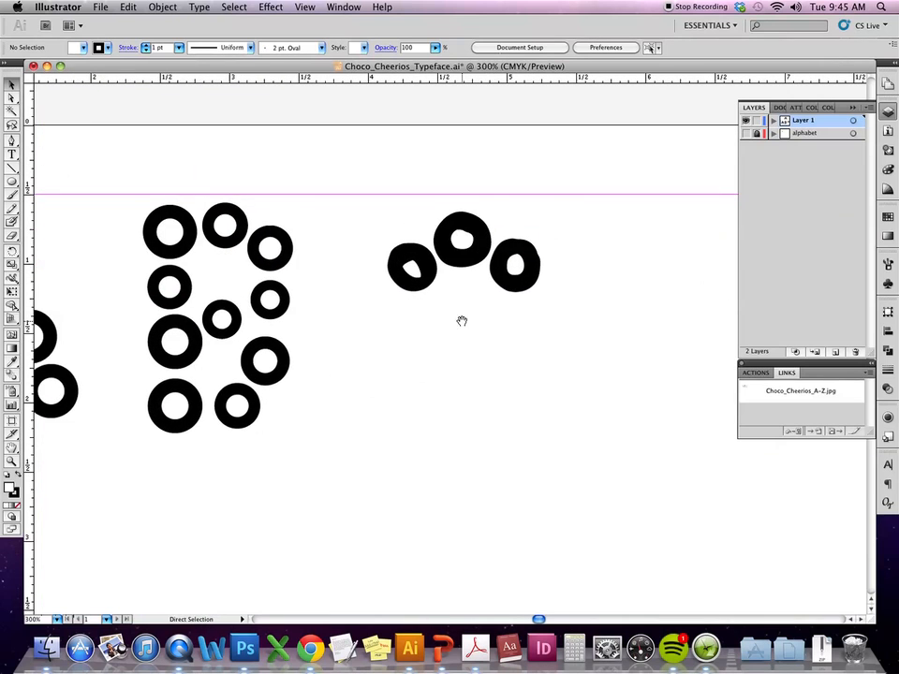
key(super+minus)
mouse_move(398, 379)
mouse_down()
mouse_move(427, 366)
mouse_move(386, 363)
mouse_up()
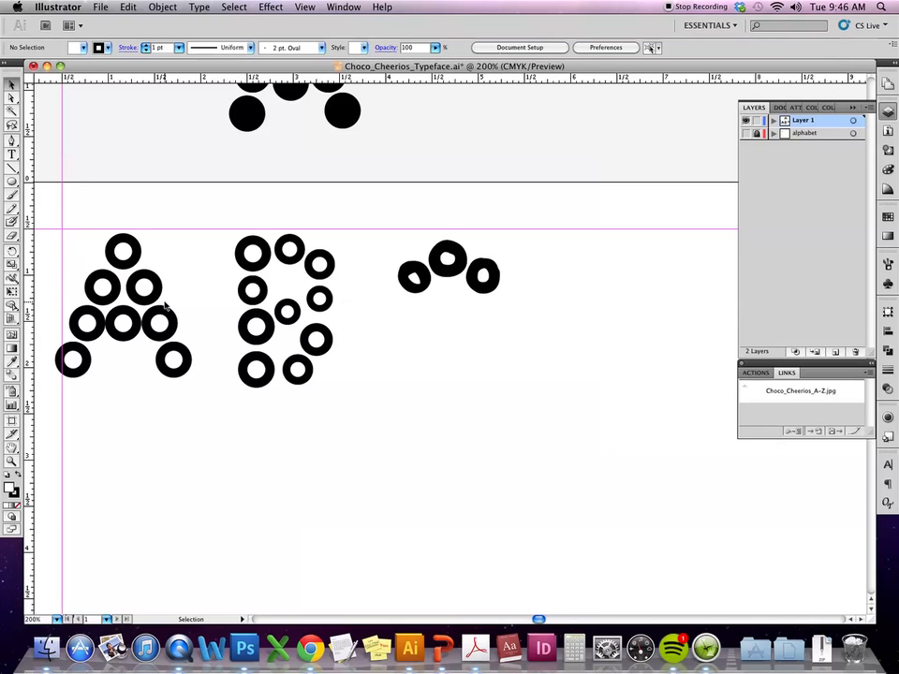
click(748, 134)
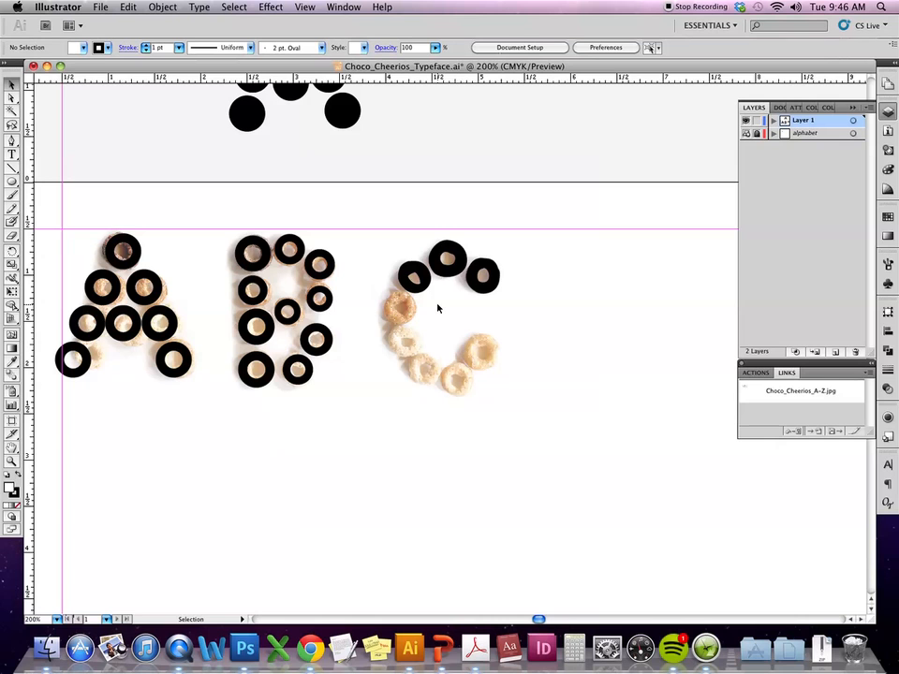
key(super+minus)
key(super+minus)
drag(457, 325, 371, 165)
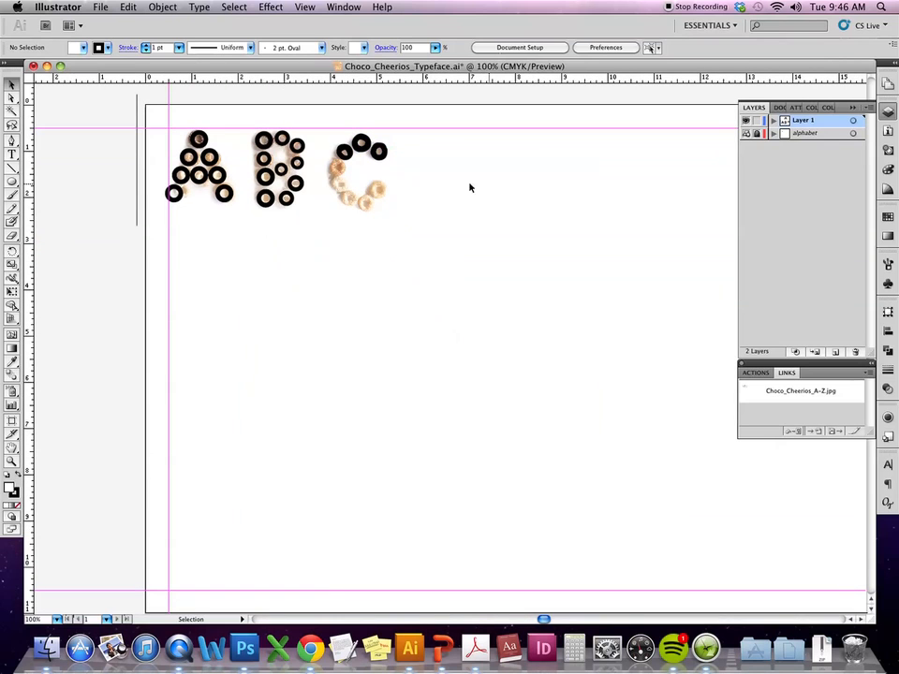